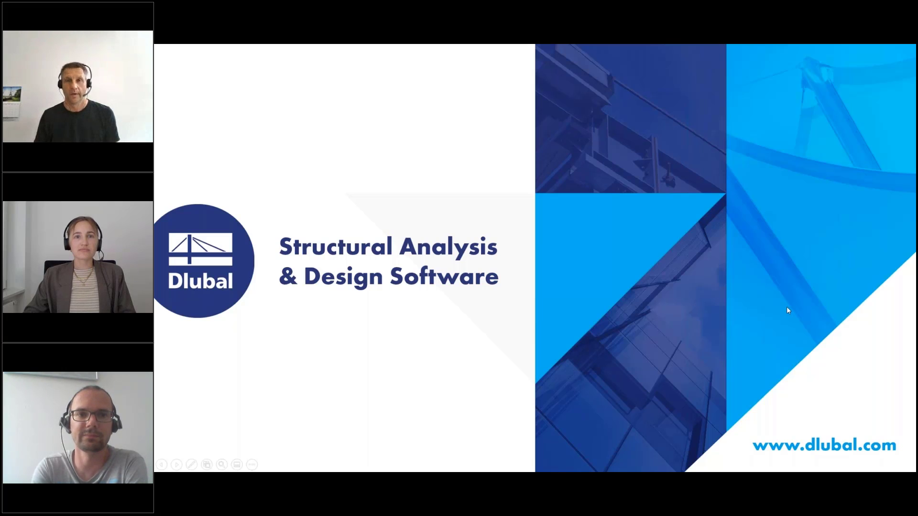
- Advance the slideshow from the Dlubal title slide to slide 2, which lists the organizers
left_click(787, 307)
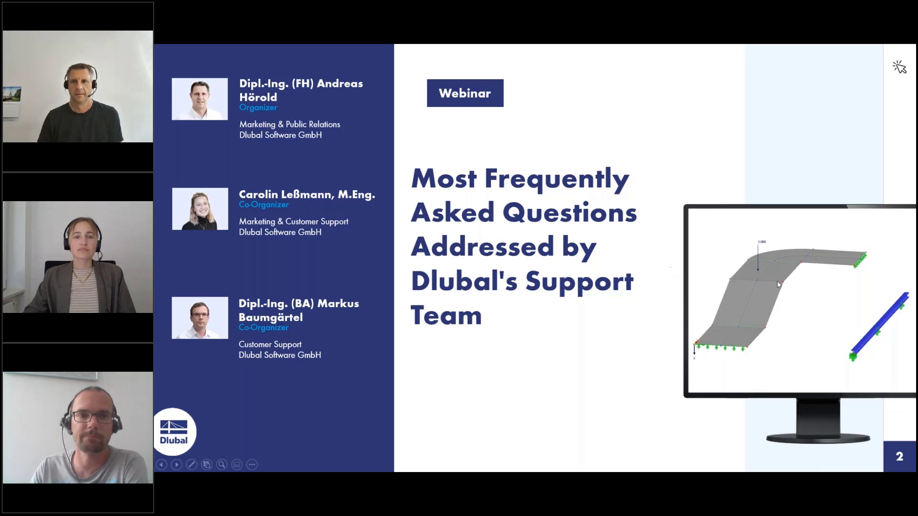
- Show the Questions During the Presentation slide, then switch to the Moving load.rf6 model in RFEM
left_click(785, 300)
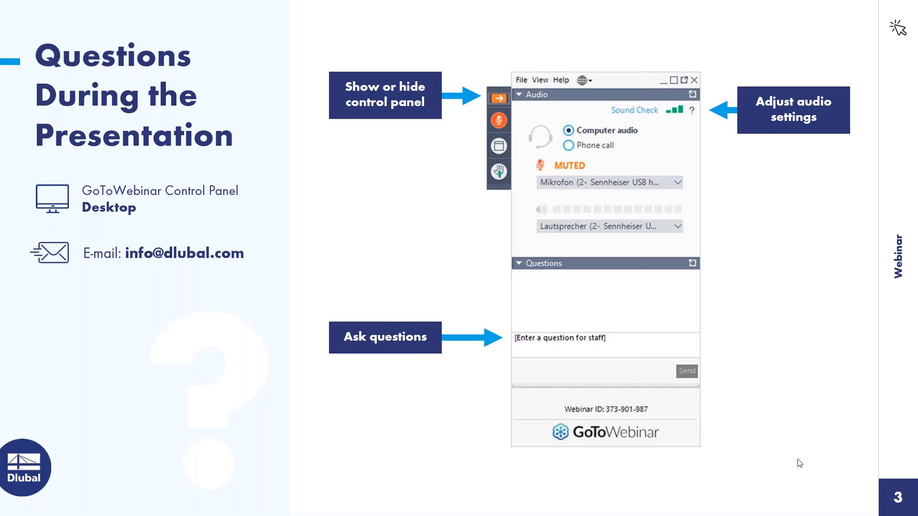
key("alt+Tab")
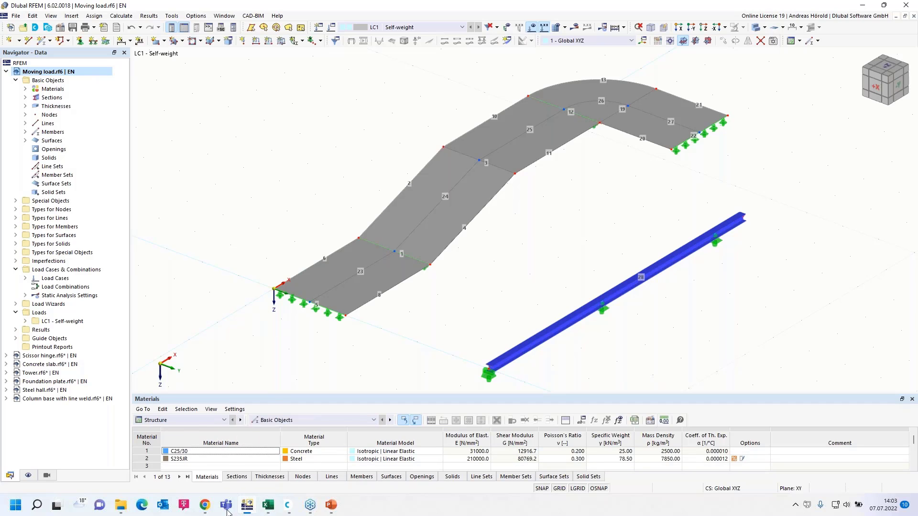
- Browse to the Dlubal Webinars page, scroll down to the downloads, then bring up the user_scripts folder
left_click(206, 505)
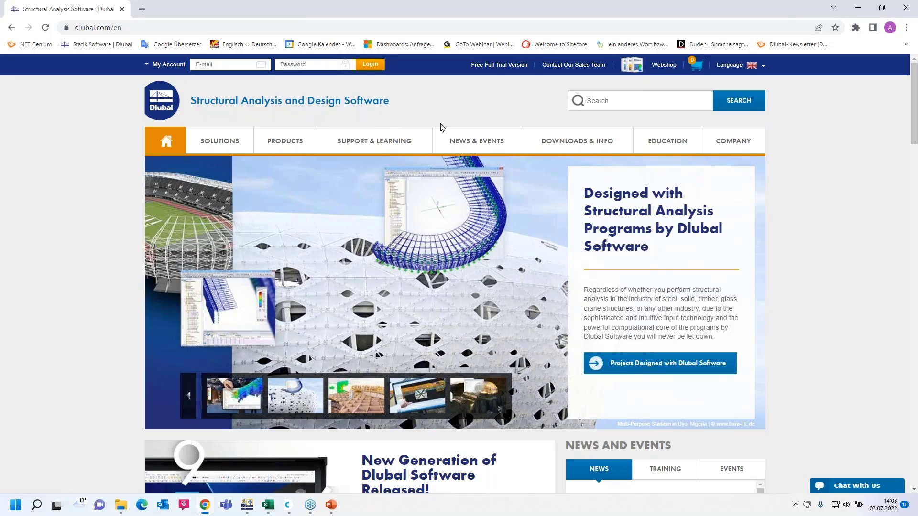
mouse_move(476, 139)
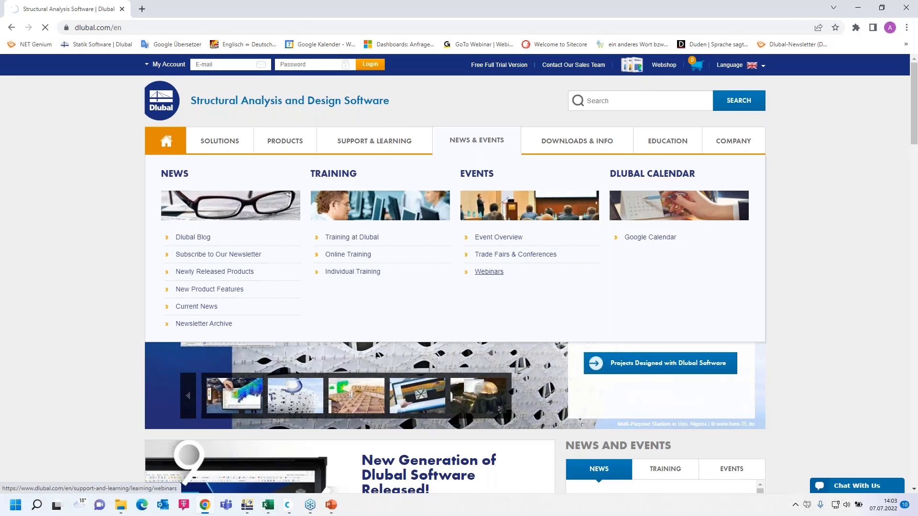
left_click(488, 273)
scroll(469, 262, "down", 5)
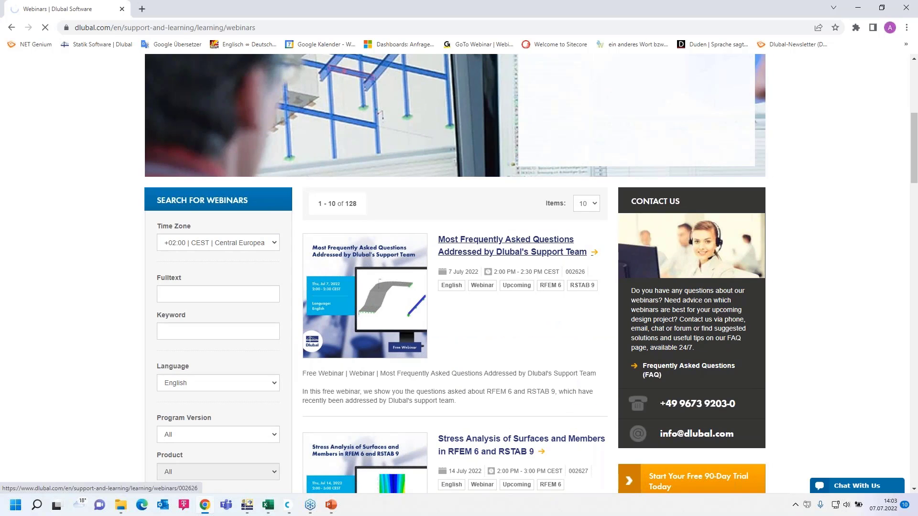
scroll(511, 246, "down", 15)
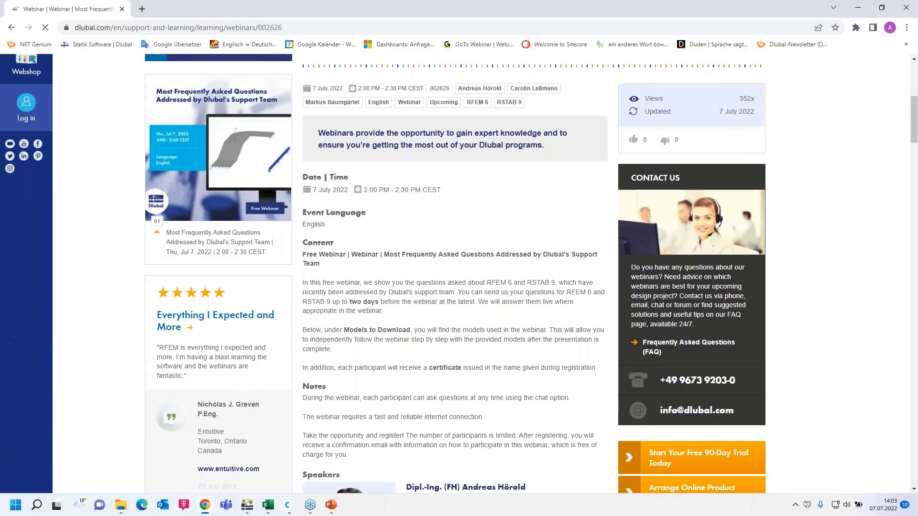
scroll(425, 333, "down", 2)
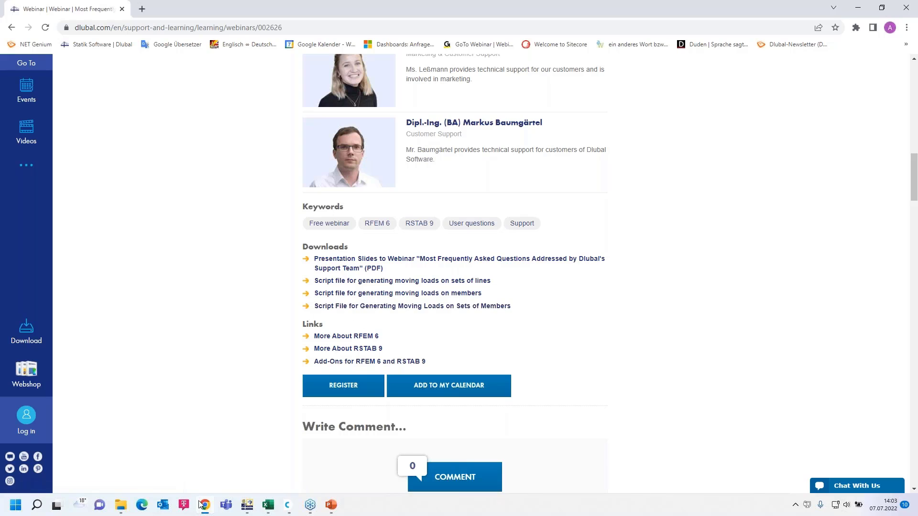
left_click(119, 509)
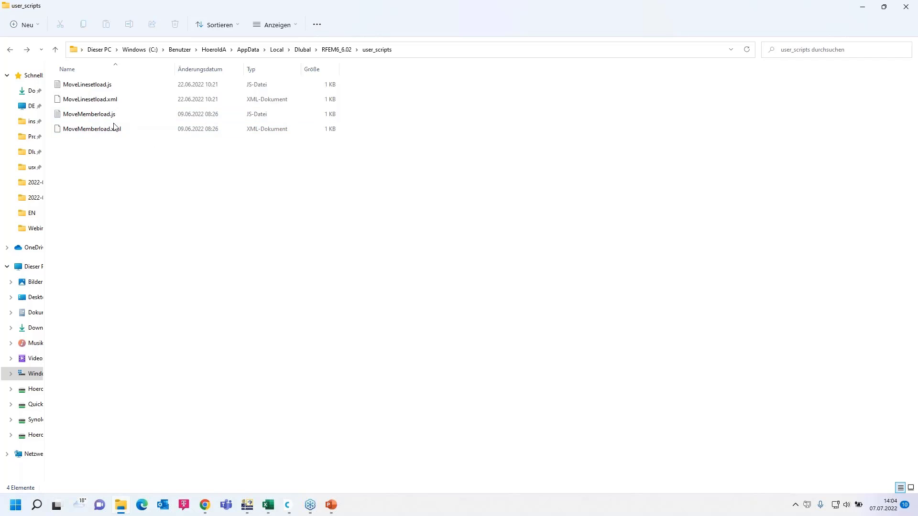
- Back in RFEM, show the Script Manager and select slab lines 23, 24, 25 and 26
left_click(247, 506)
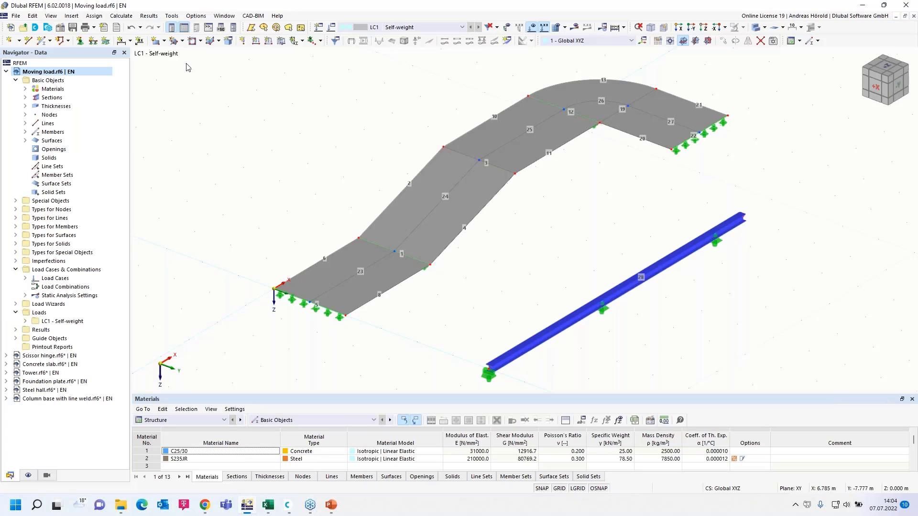
left_click(223, 30)
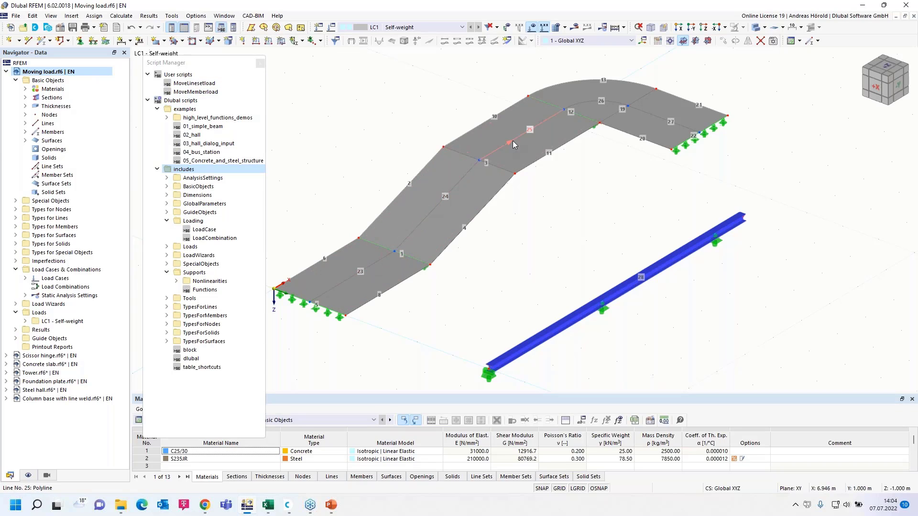
left_click(372, 270)
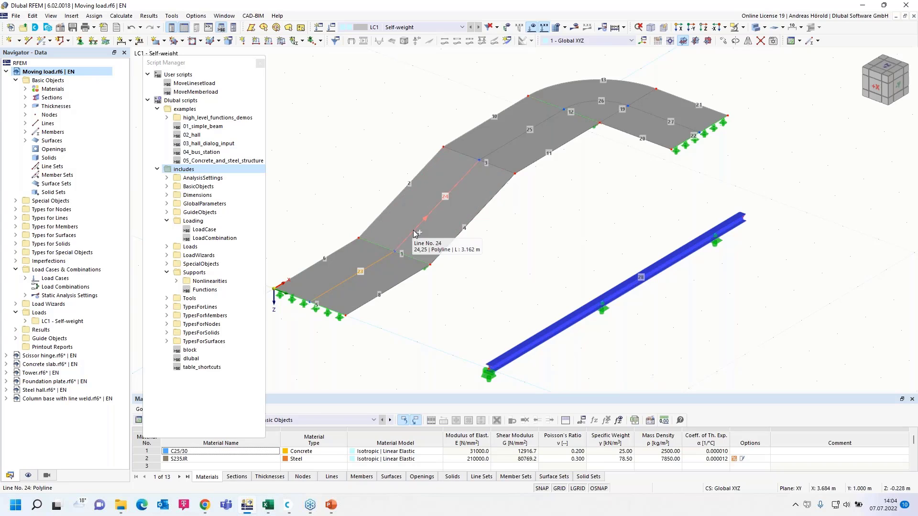
left_click(412, 234)
left_click(550, 132)
left_click(611, 104)
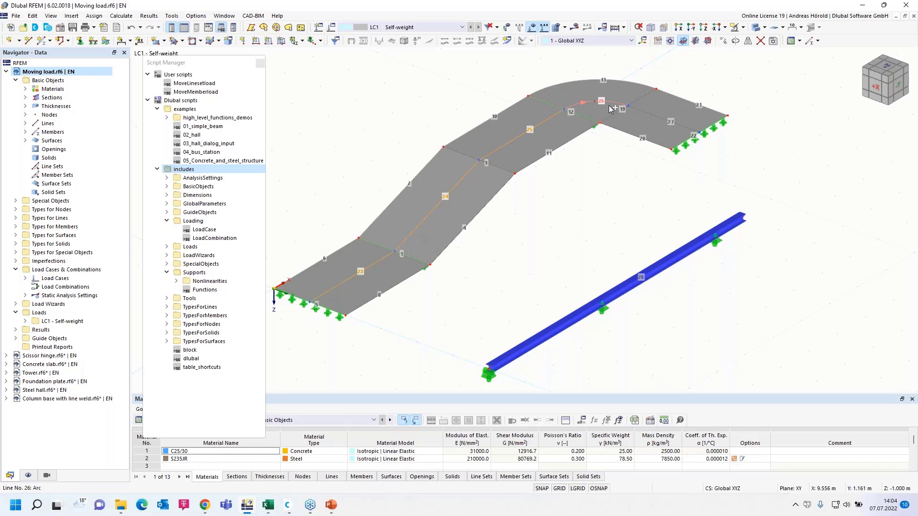
- Create Continuous Lines line set 1 from lines 23–27, 12.741 m long
right_click(651, 116)
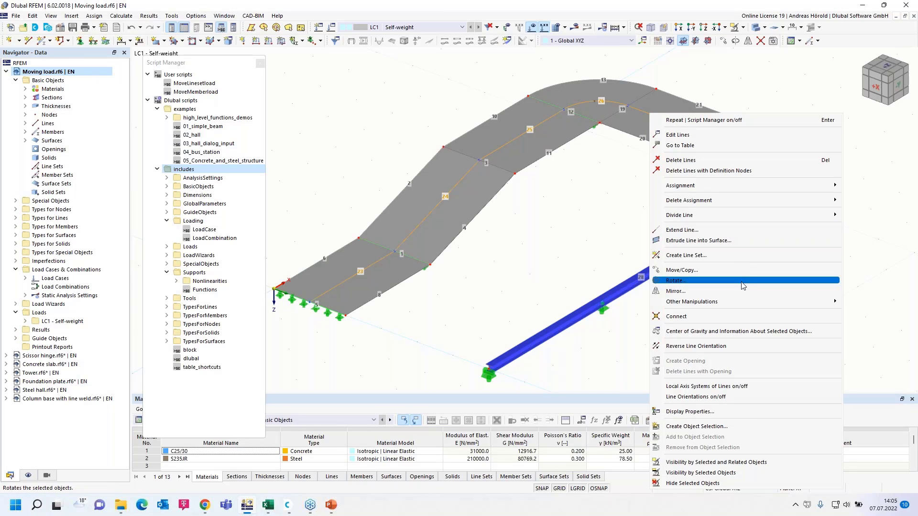
left_click(704, 256)
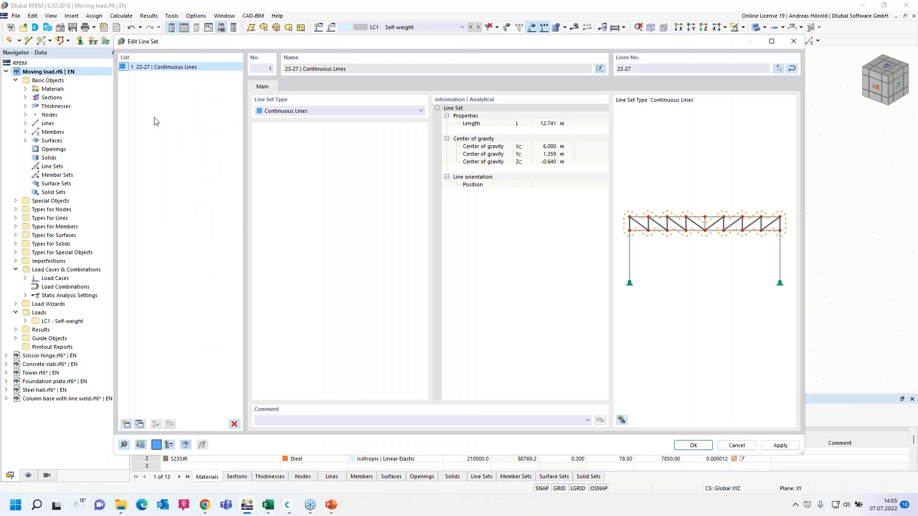
left_click(692, 446)
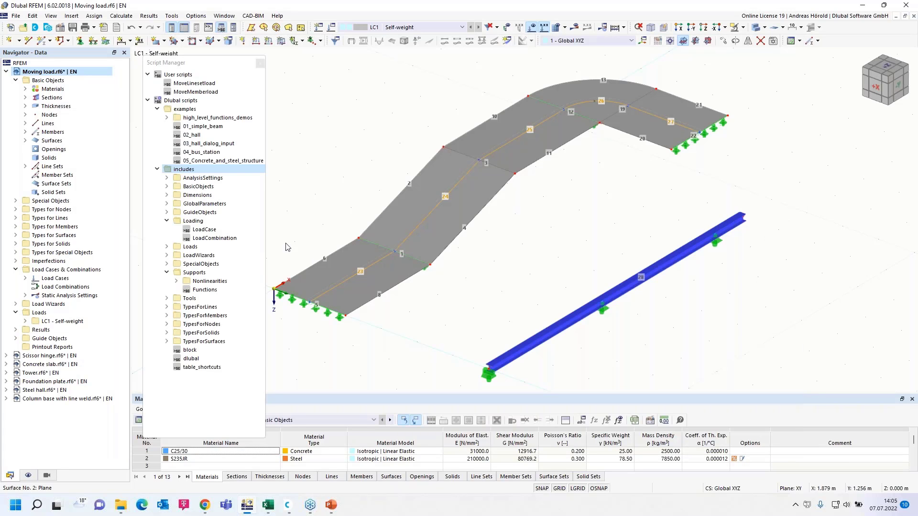
- Run MoveLinesetload with nodal load 1000, 4 steps and line set 1 to create LC2–LC12
double_click(194, 84)
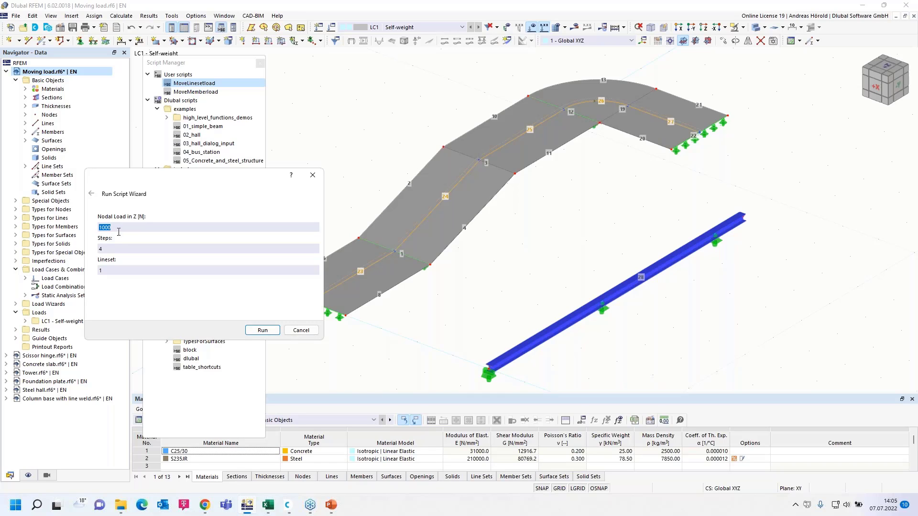
left_click_drag(117, 247, 102, 247)
left_click(262, 330)
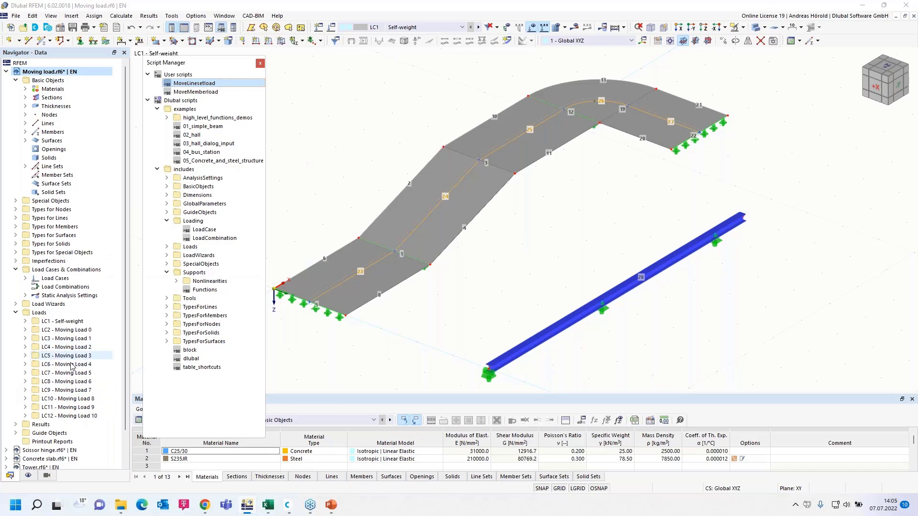
- Display load case LC2 Moving Load 0 and tilt the view flatter
left_click(445, 27)
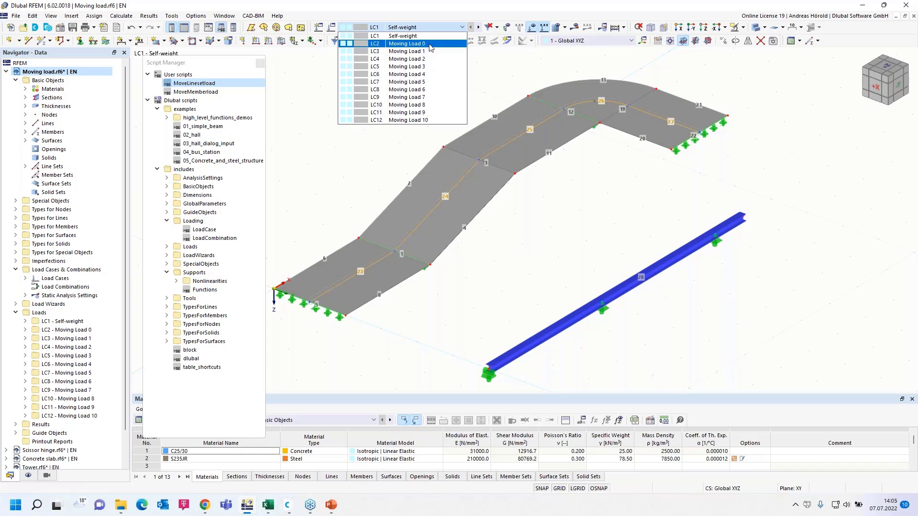
left_click(406, 43)
right_click_drag(514, 271, 501, 233)
left_click(355, 144)
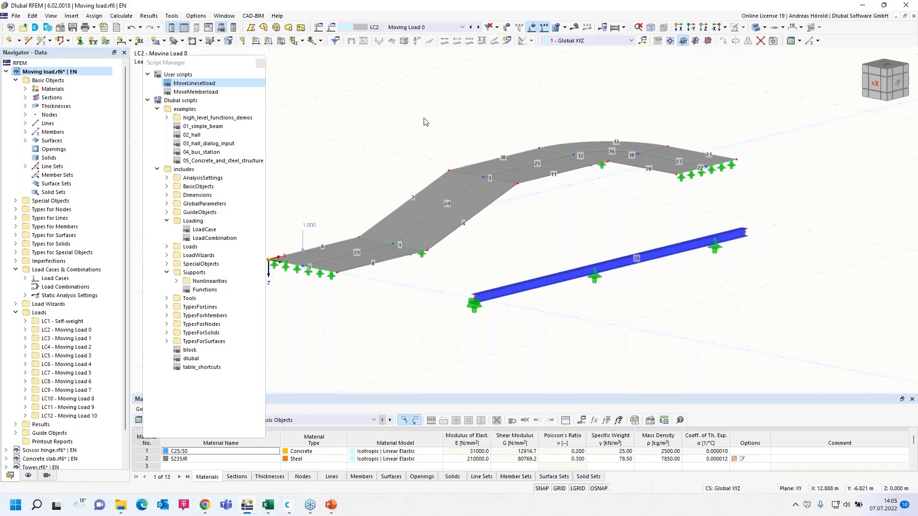
- Step through the moving load cases from Moving Load 1 up to LC12 Moving Load 10
left_click(479, 28)
left_click(479, 28)
left_click(479, 27)
left_click(478, 28)
left_click(478, 28)
left_click(479, 28)
left_click(479, 28)
left_click(478, 28)
left_click(478, 27)
left_click(479, 28)
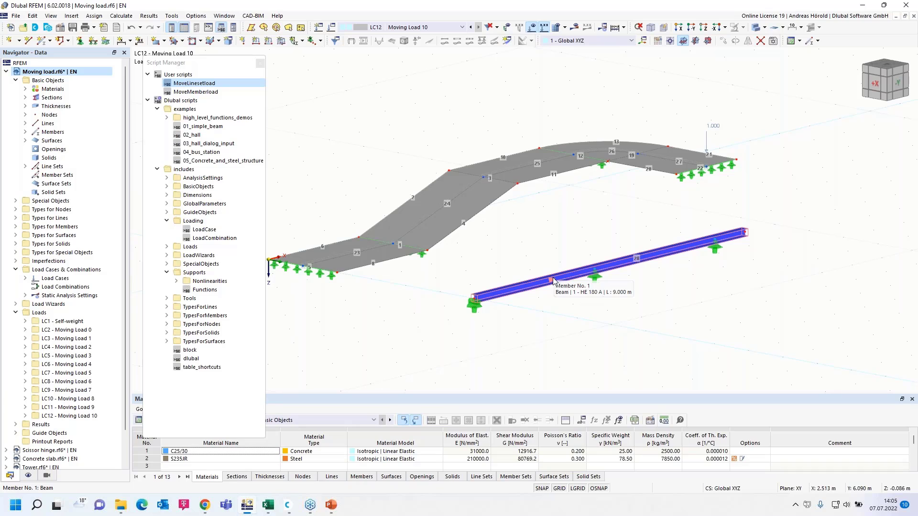
- Run the MoveMemberload script with the value 210 entered
double_click(186, 93)
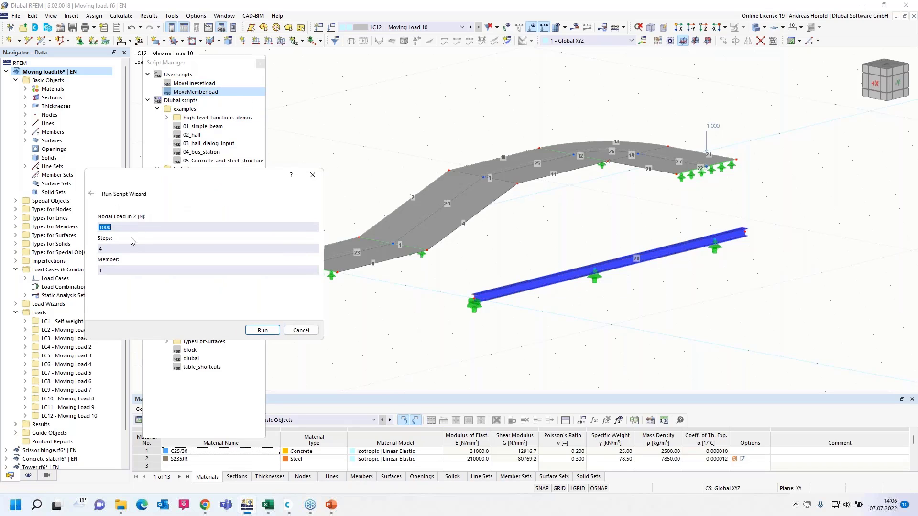
type("2")
type("10")
left_click(264, 330)
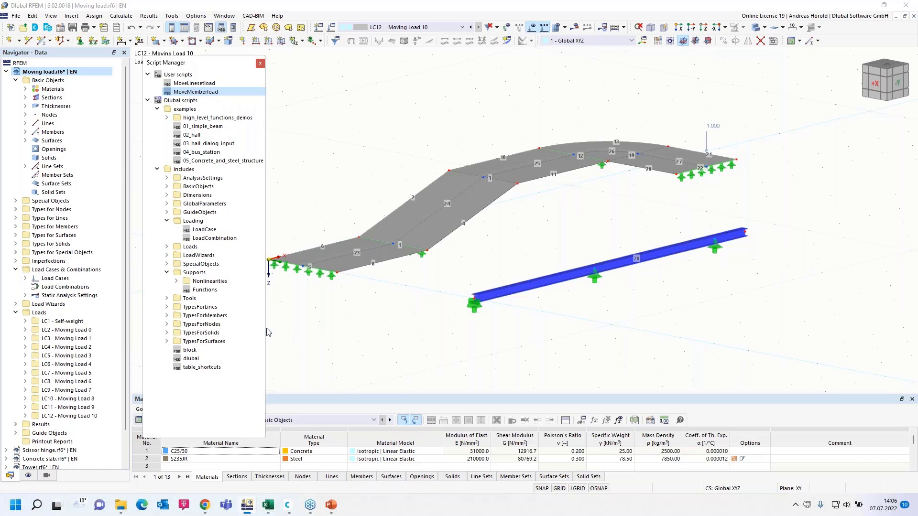
- Step through the generated member moving load cases and tilt the model to view it from above
left_click(479, 28)
left_click(479, 27)
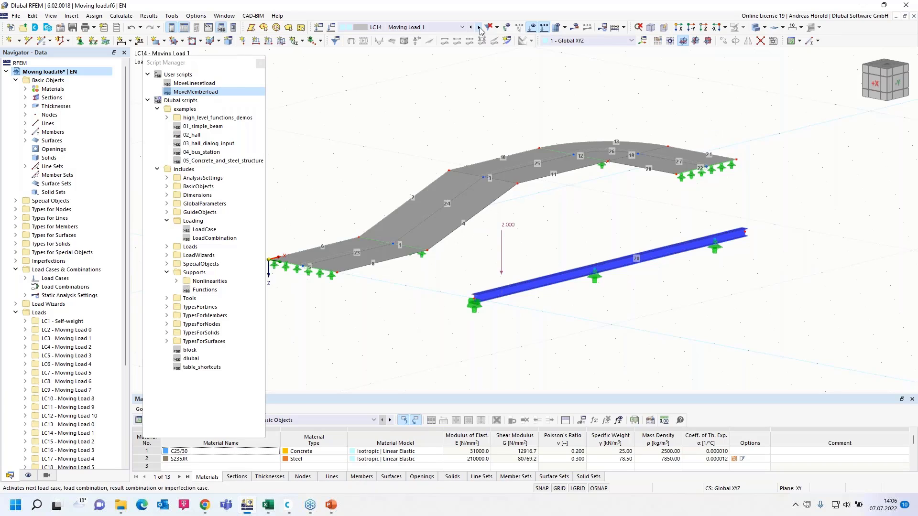
left_click(479, 27)
left_click(479, 27)
left_click(479, 27)
left_click(479, 28)
left_click(480, 27)
left_click(479, 27)
left_click(479, 27)
left_click(479, 27)
left_click(479, 27)
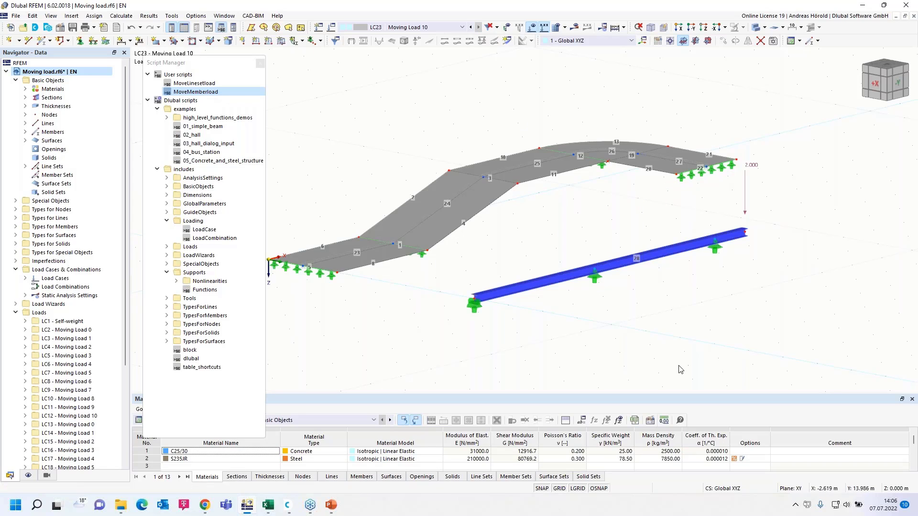
middle_click_drag(665, 322, 669, 339, "ctrl")
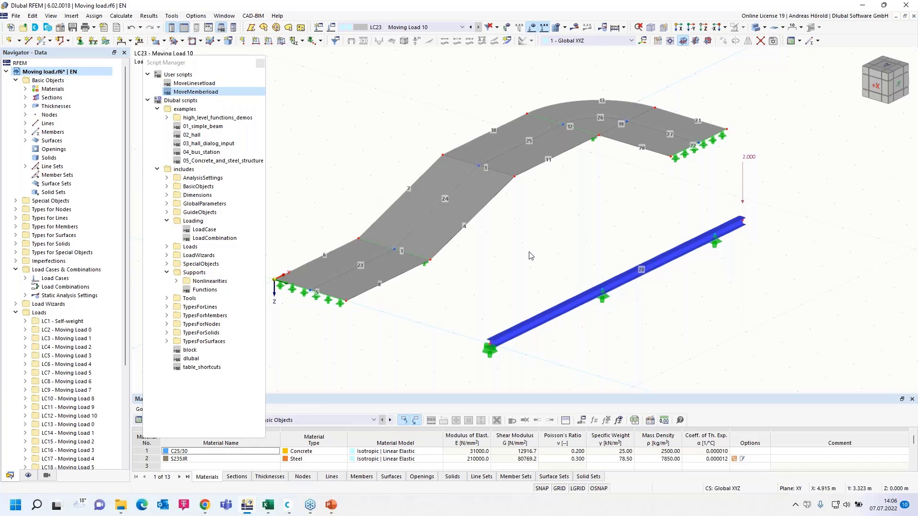
- Close the Script Manager and collapse Basic Objects and the Moving load.rf6 tree
left_click(260, 63)
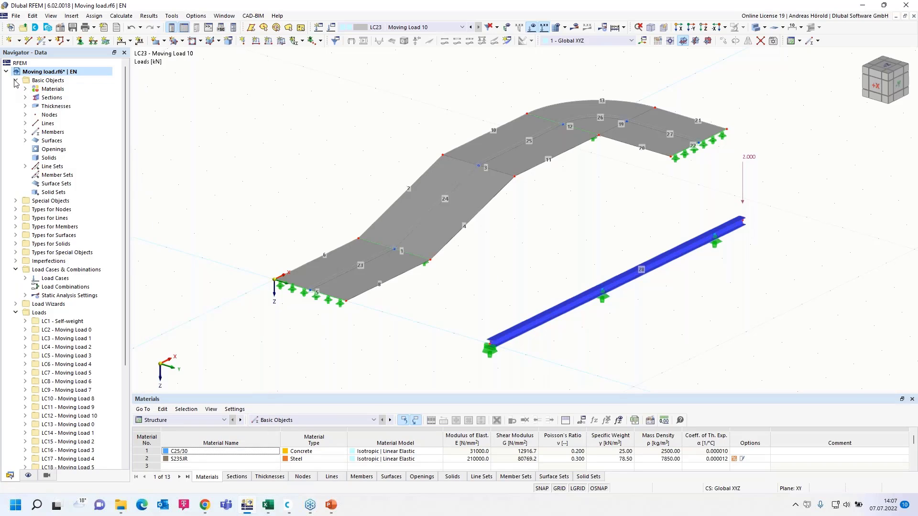
left_click(16, 80)
left_click(6, 72)
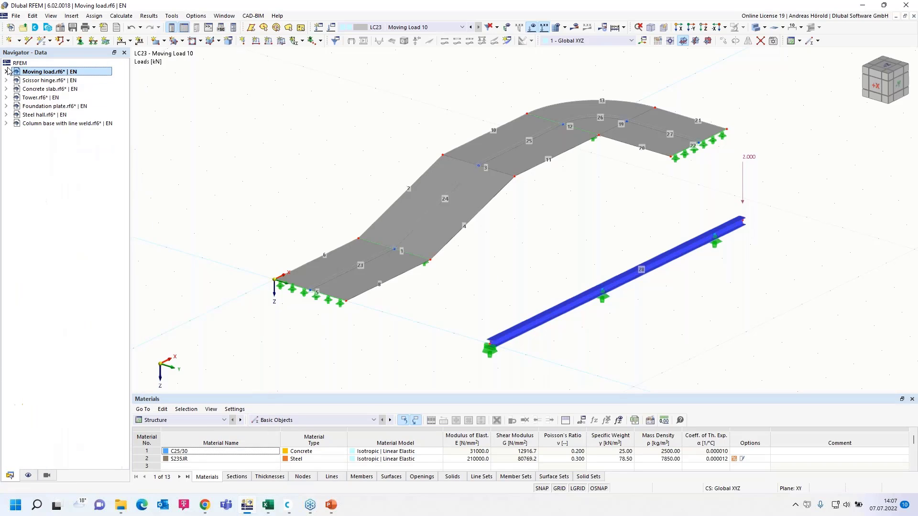
left_click(54, 82)
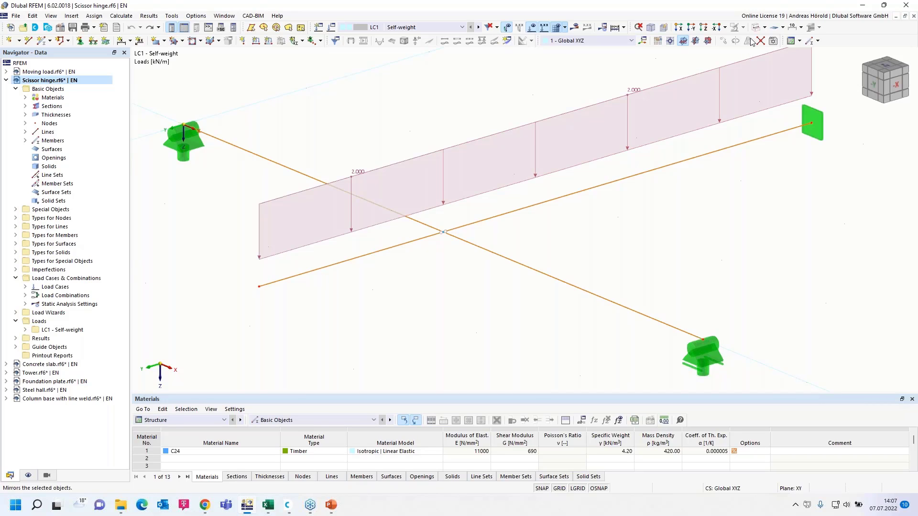
left_click(766, 27)
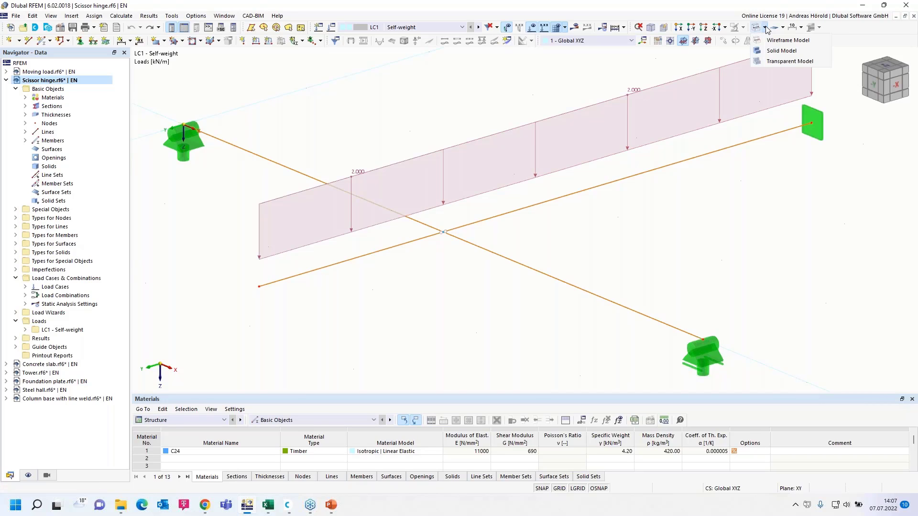
left_click(772, 62)
mouse_move(733, 254)
middle_mouse_down()
mouse_move(720, 203)
mouse_move(737, 247)
middle_mouse_up()
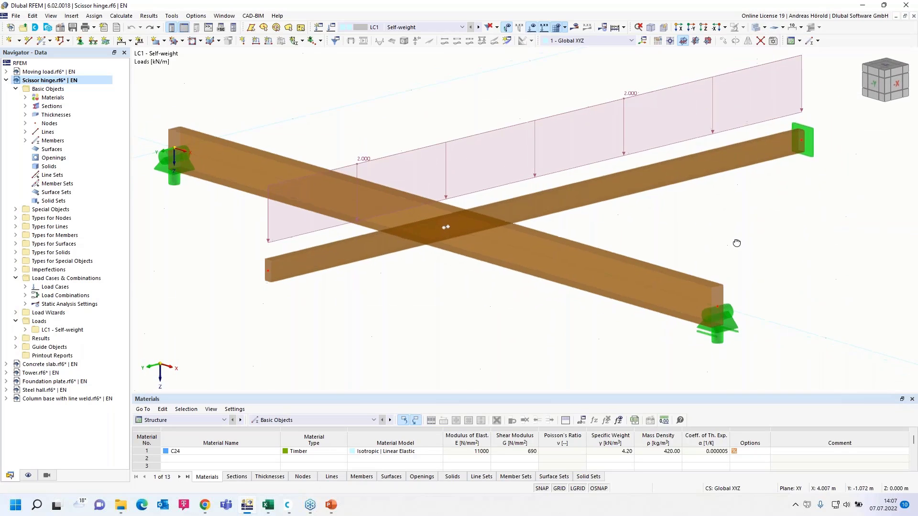
middle_click_drag(736, 243, 737, 242, "ctrl")
scroll(736, 242, "down", 2)
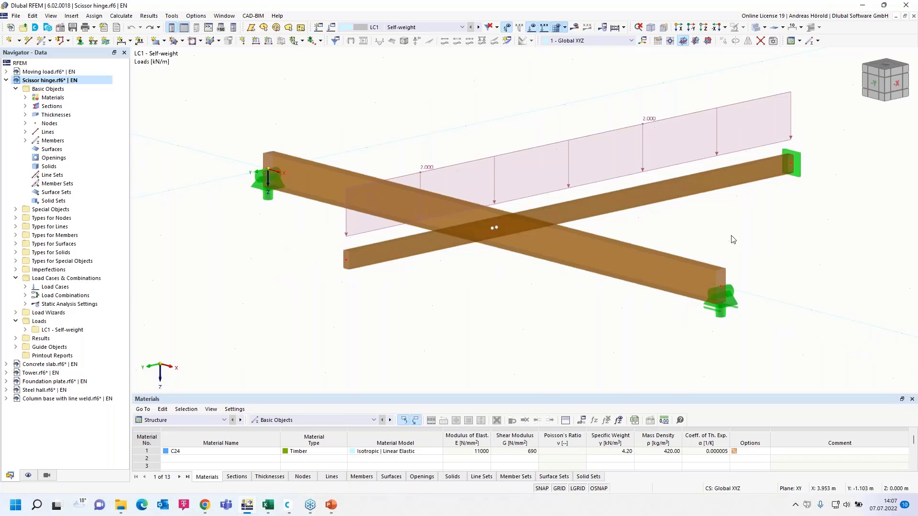
middle_click_drag(733, 239, 715, 232, "ctrl")
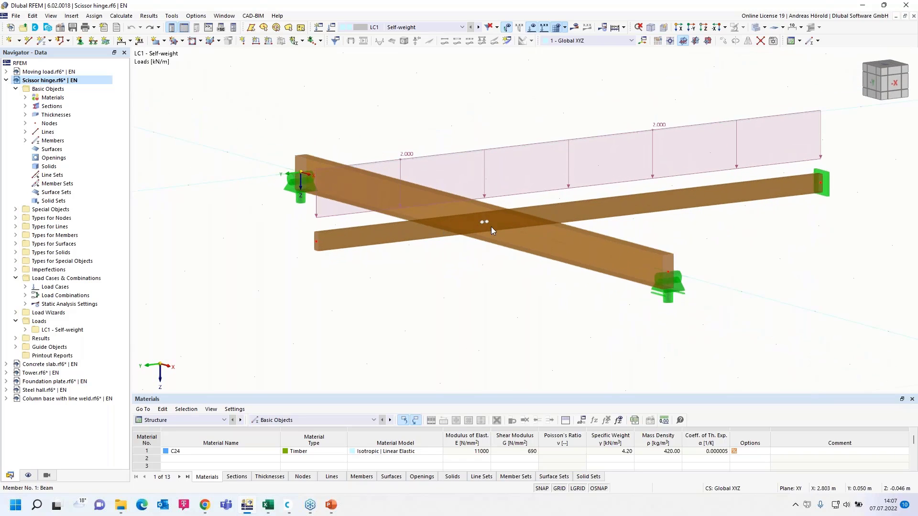
mouse_move(548, 231)
mouse_move(581, 209)
middle_click_drag(474, 266, 586, 191, "ctrl")
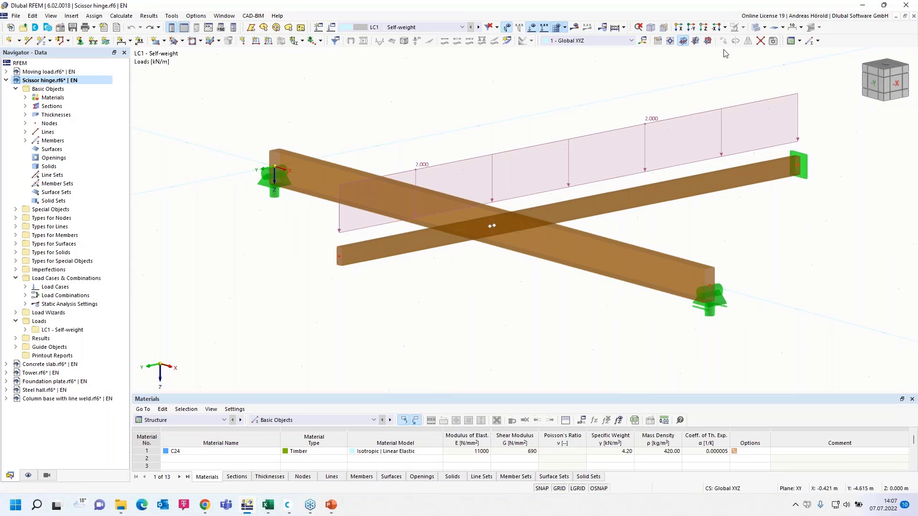
- Switch the model display to Wireframe Model
left_click(764, 27)
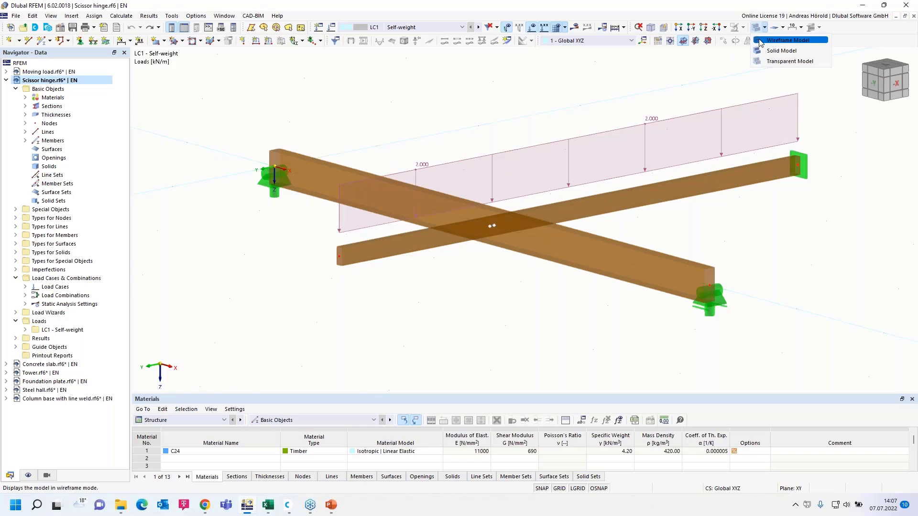
left_click(780, 40)
scroll(490, 273, "up", 3)
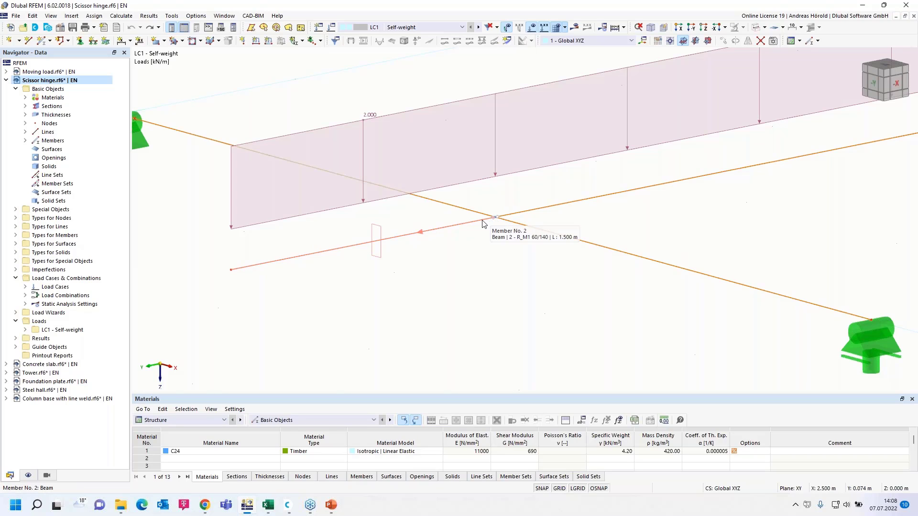
- Open the scissor hinge settings at the start of member 2
double_click(483, 224)
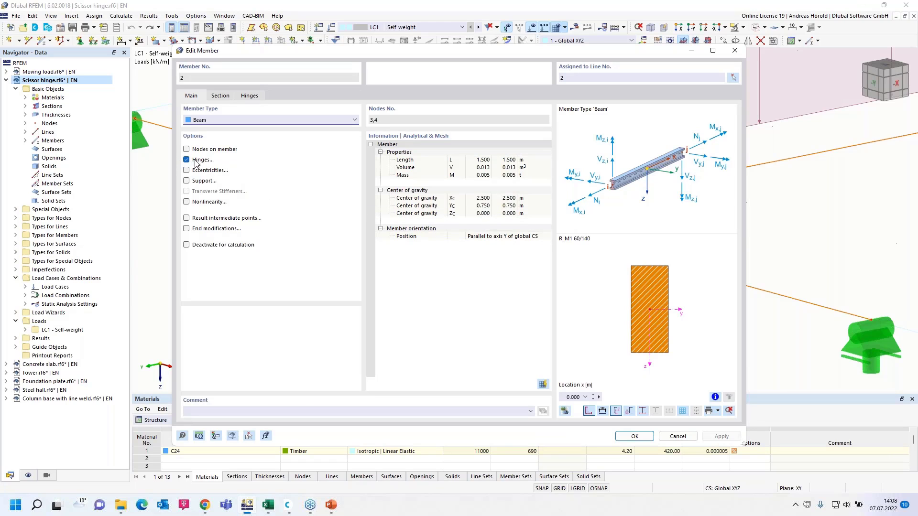
left_click(250, 97)
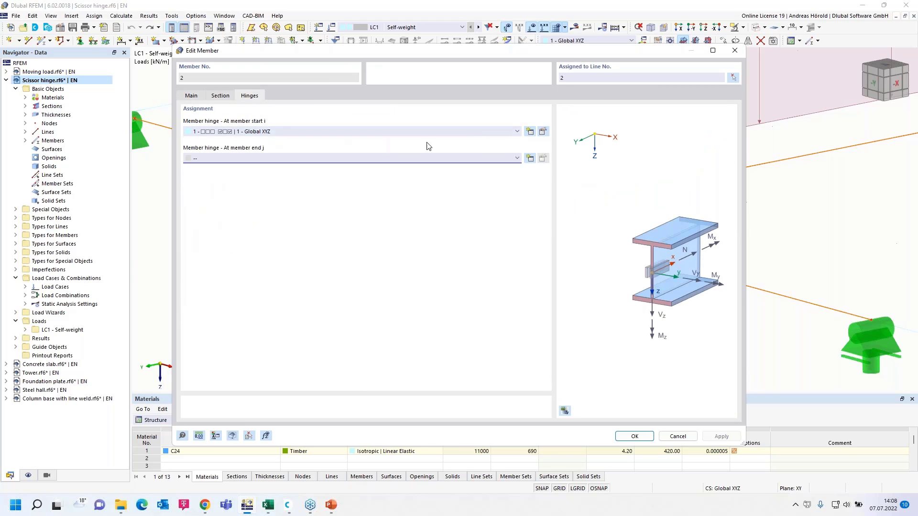
left_click(543, 132)
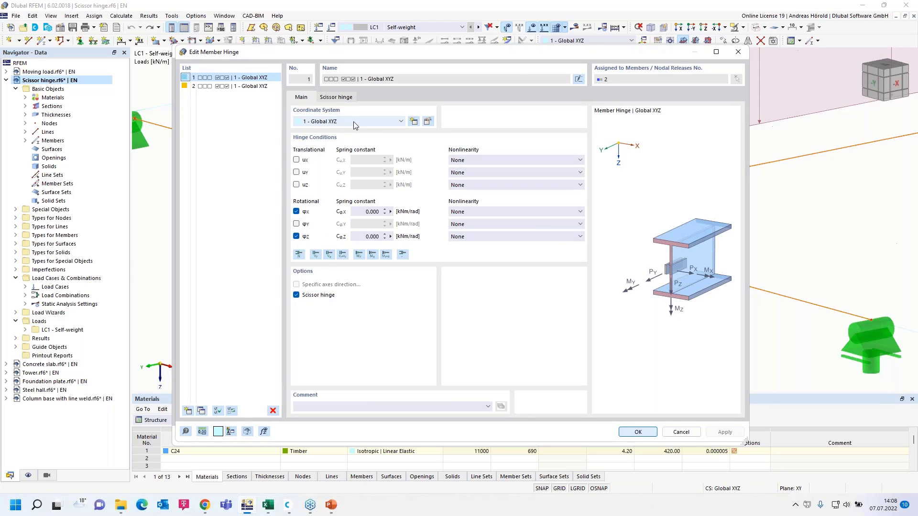
- Keep hinge 1 on 1 - Global XYZ and cancel the Edit Member Hinge dialog unchanged
left_click(355, 122)
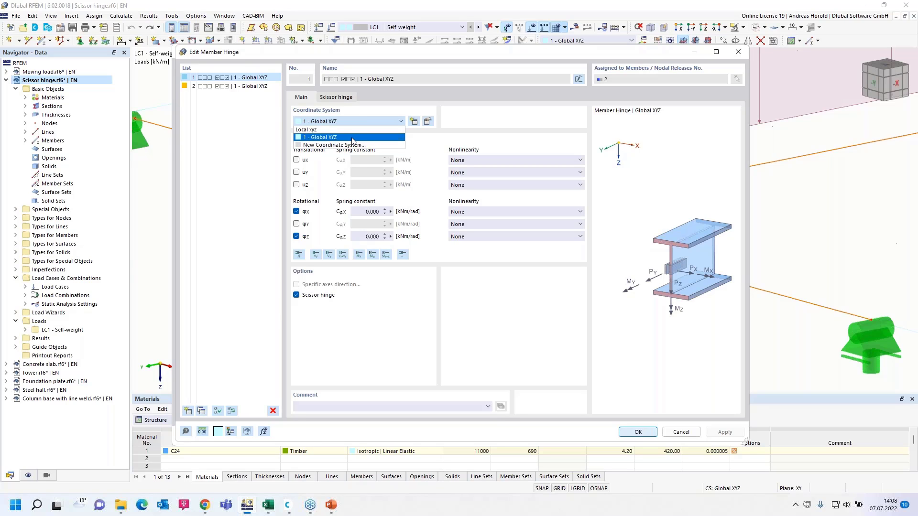
left_click(353, 138)
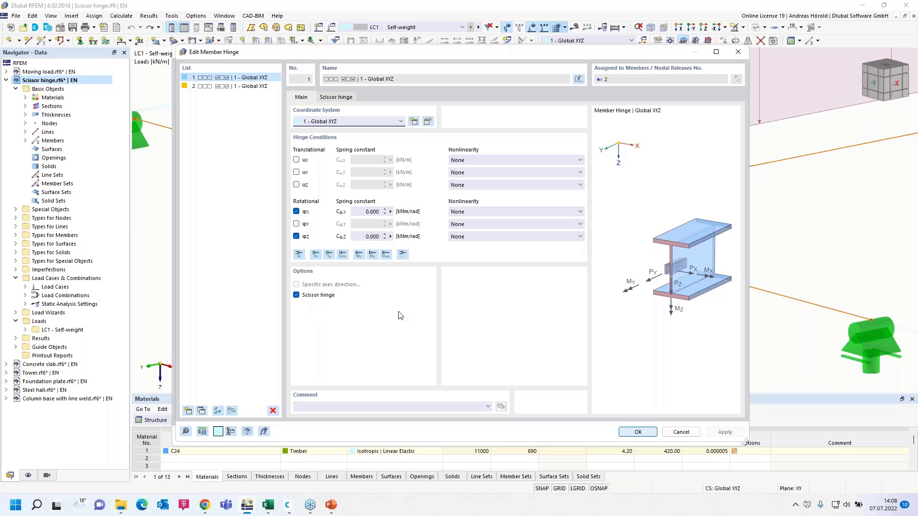
left_click(681, 430)
left_click(679, 438)
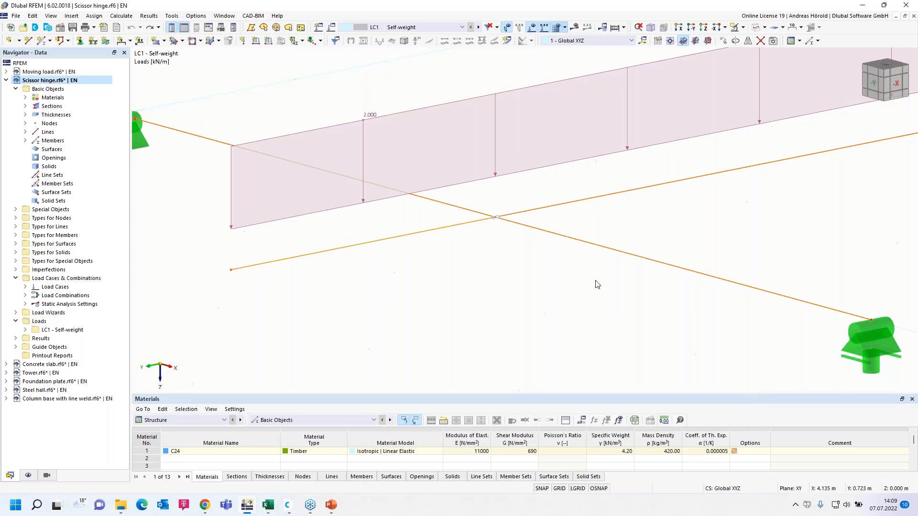
double_click(539, 211)
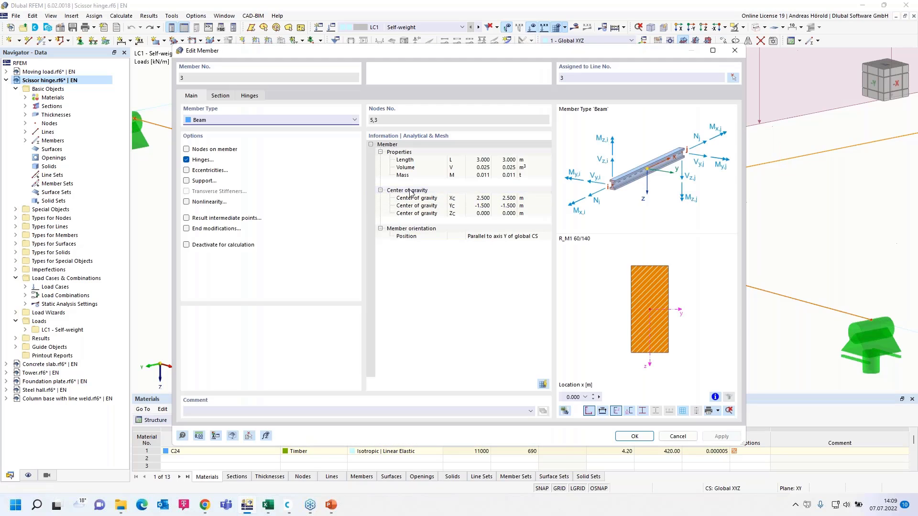
left_click(251, 96)
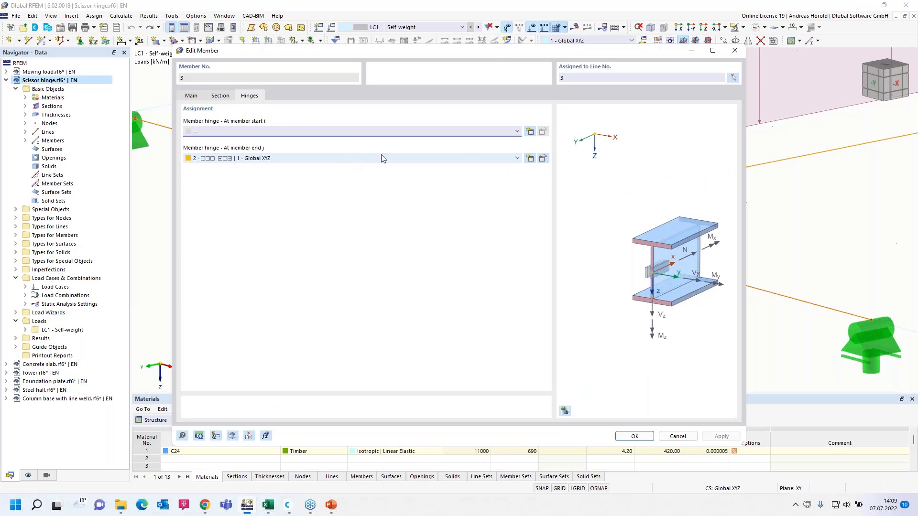
left_click(544, 158)
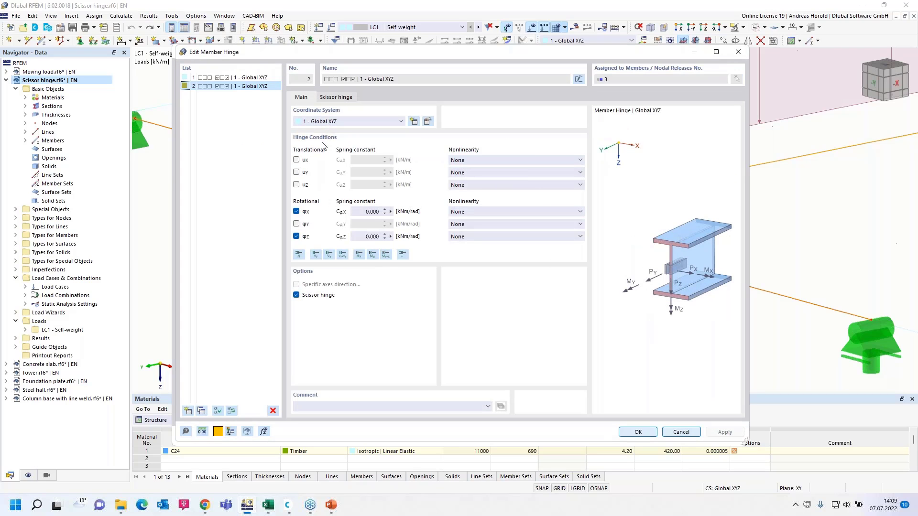
left_click(681, 432)
- Close member 3's settings and run the calculation, which fails with error 10060 at FE node 6
left_click(678, 437)
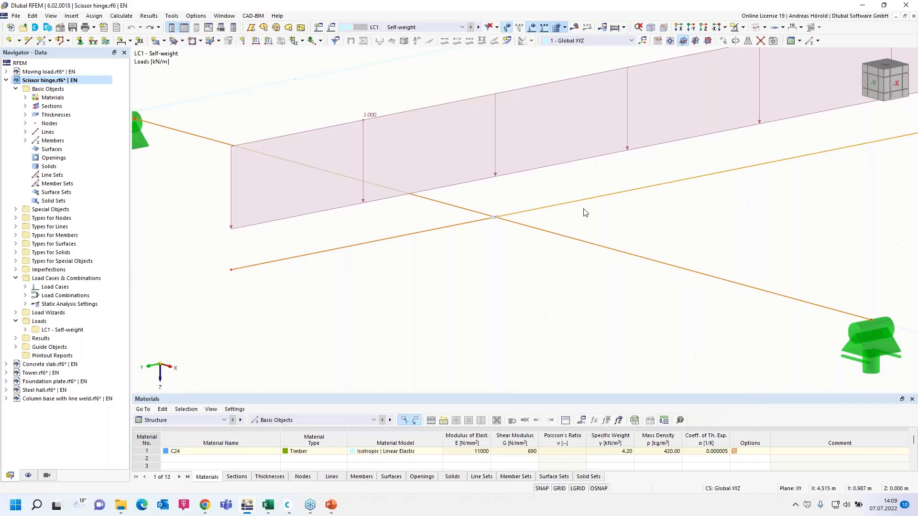
left_click(575, 28)
left_click(499, 291)
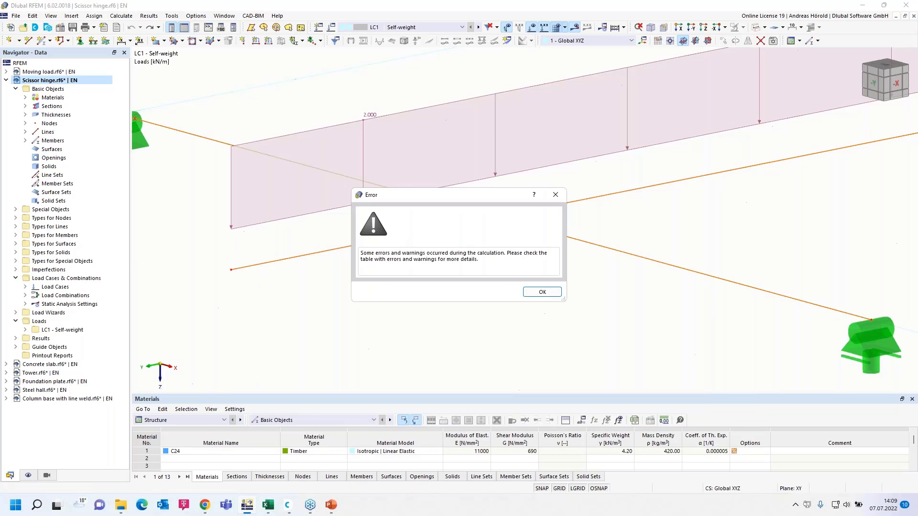
left_click(547, 295)
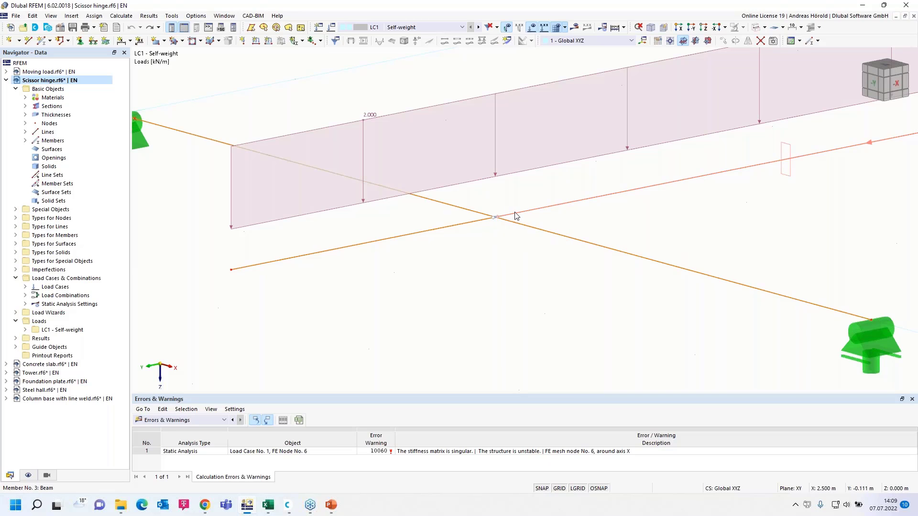
- Change member 3's end-j hinge from hinge 2 to hinge 1 - Global XYZ
double_click(517, 216)
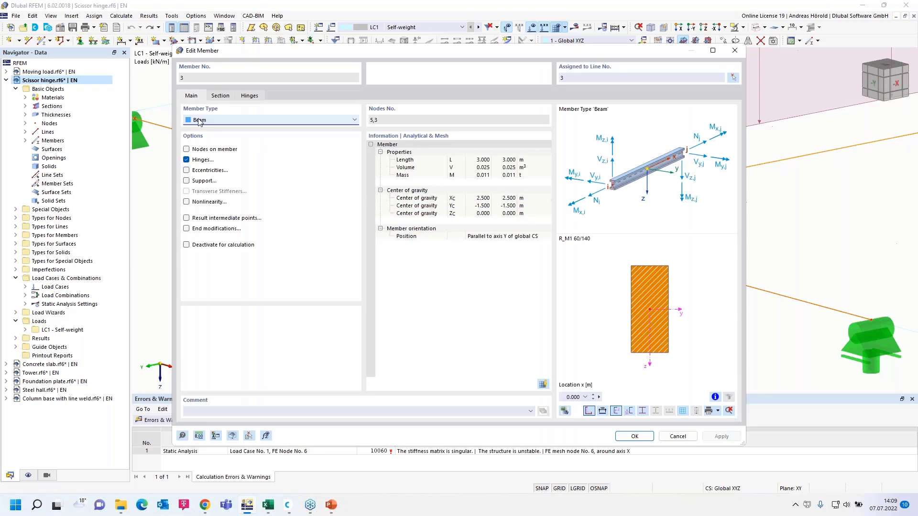
left_click(250, 96)
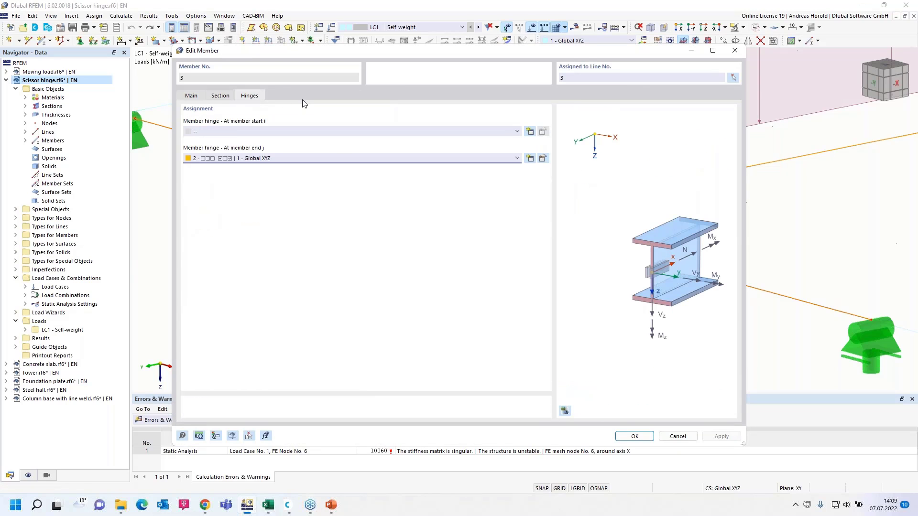
left_click(297, 159)
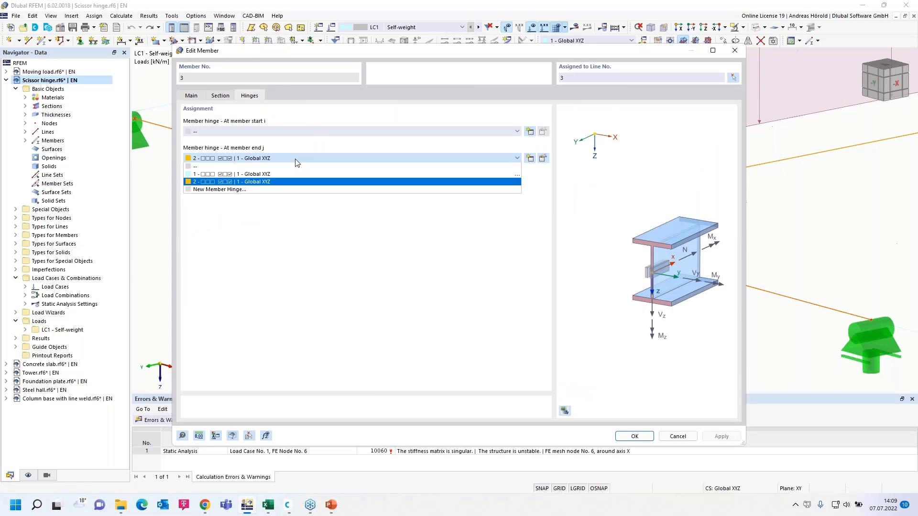
left_click(294, 175)
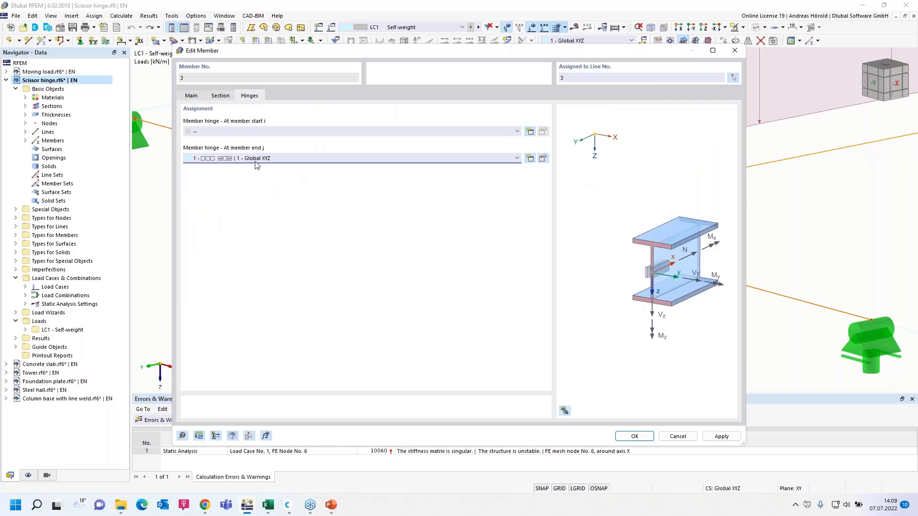
left_click(635, 437)
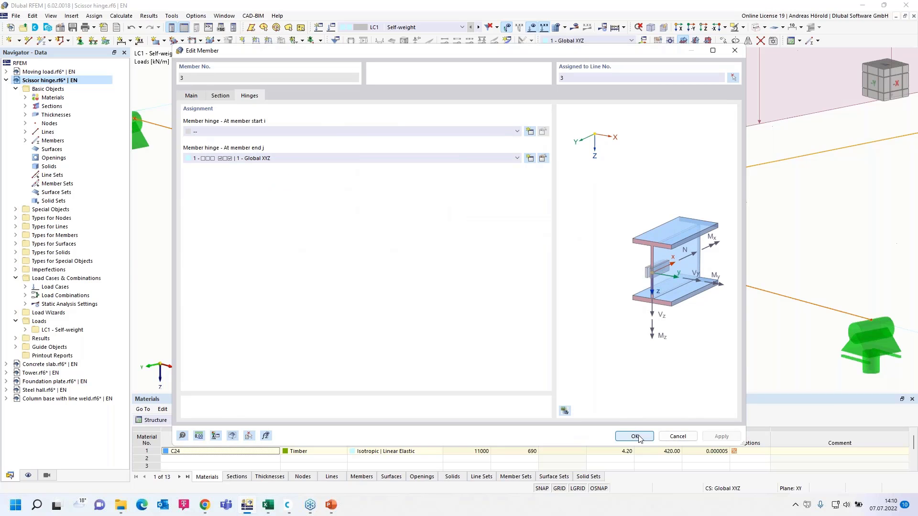
mouse_move(497, 220)
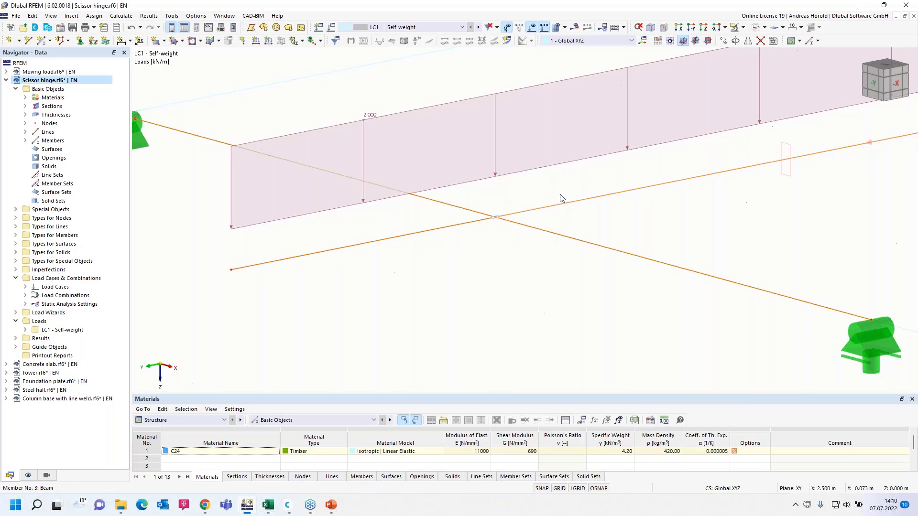
- Recalculate the model, which now runs without errors
left_click(574, 27)
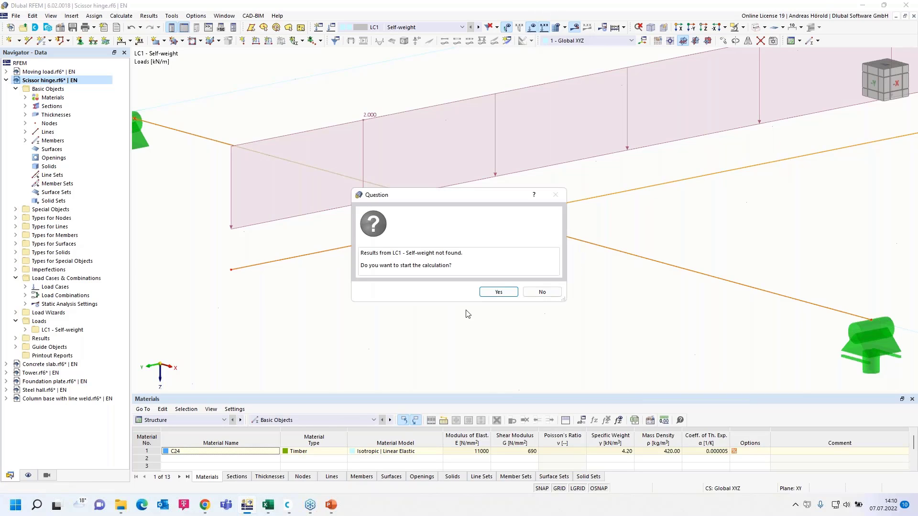
left_click(498, 291)
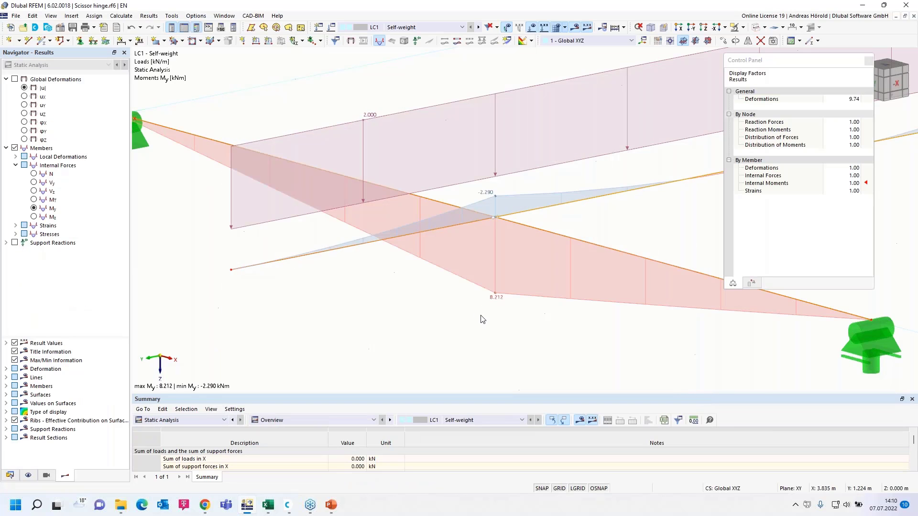
scroll(482, 319, "down", 1)
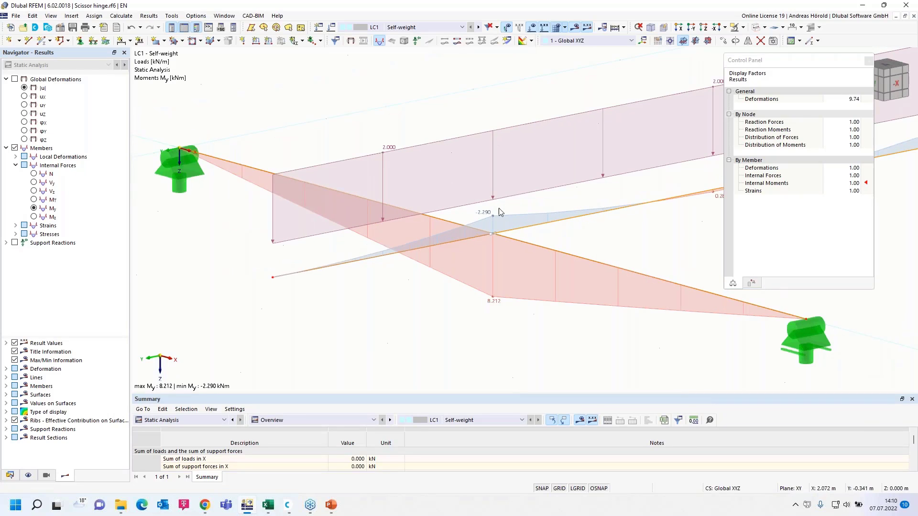
- Rotate the view and display the My bending moment diagram, from 8.212 to −2.290 kNm
middle_click_drag(517, 330, 515, 260, "ctrl")
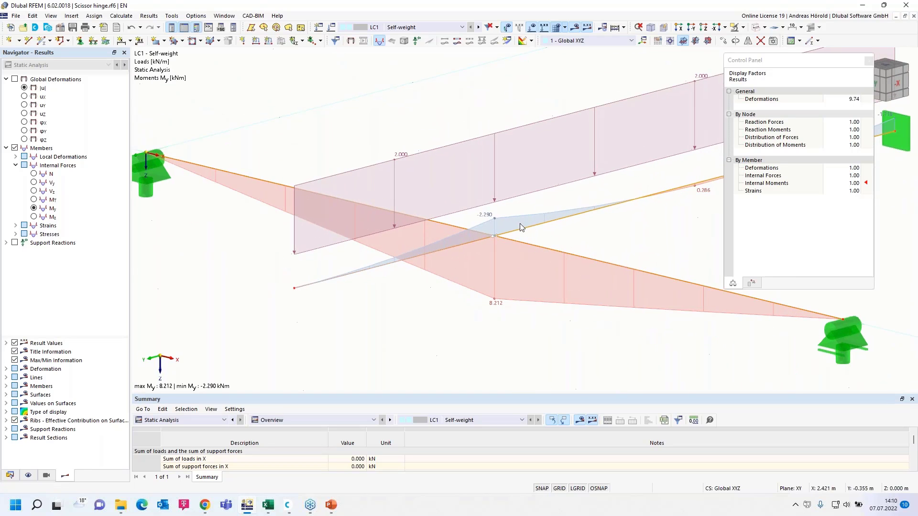
left_click(33, 199)
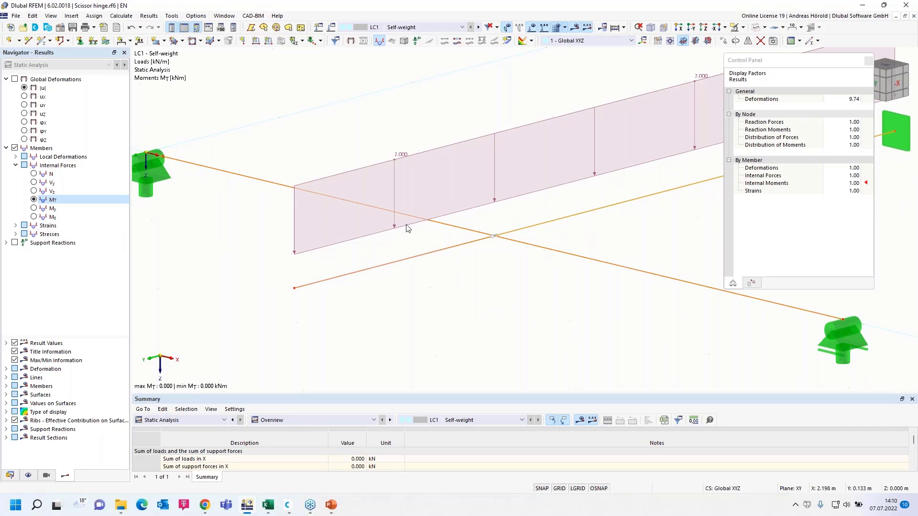
left_click(34, 208)
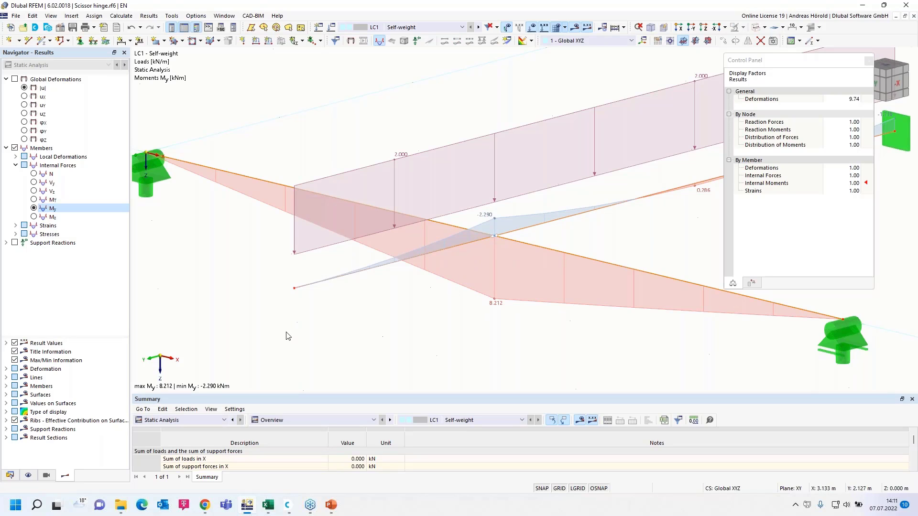
left_click(9, 476)
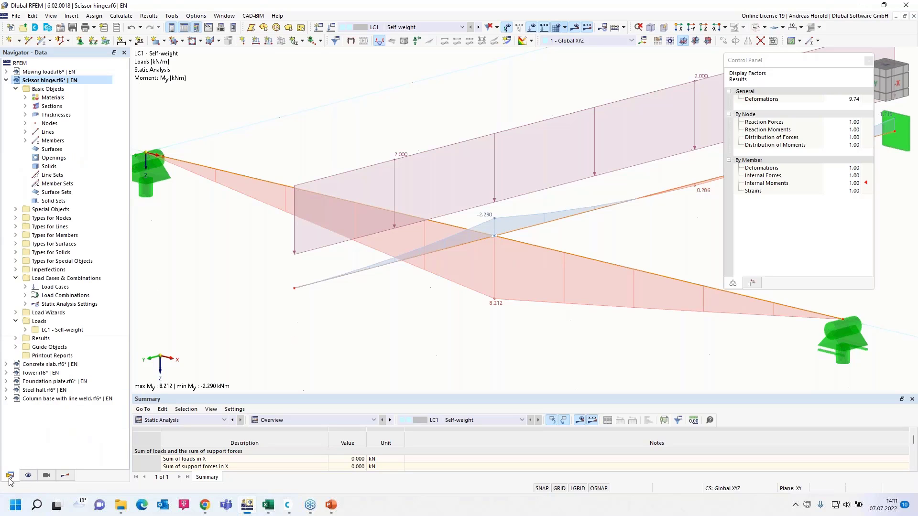
- Switch to the Concrete slab.rf6 model and orbit to a flatter viewing angle
left_click(6, 81)
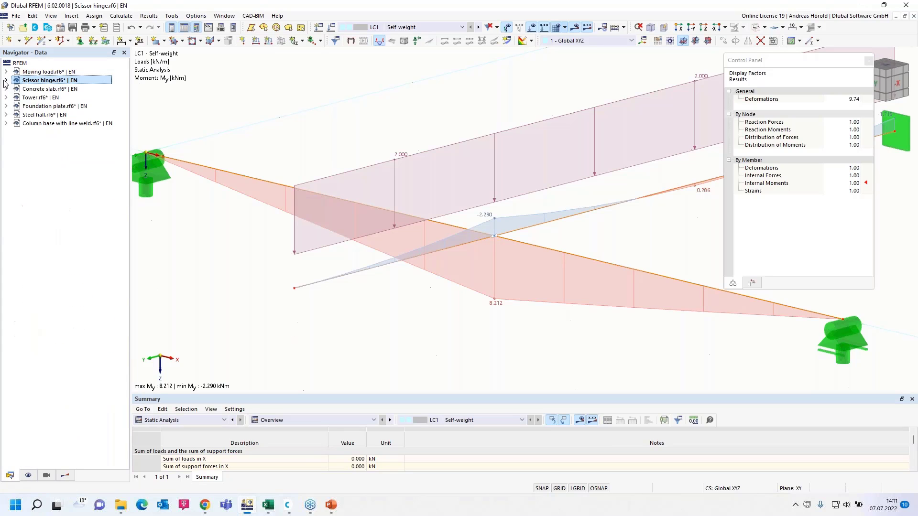
left_click(48, 90)
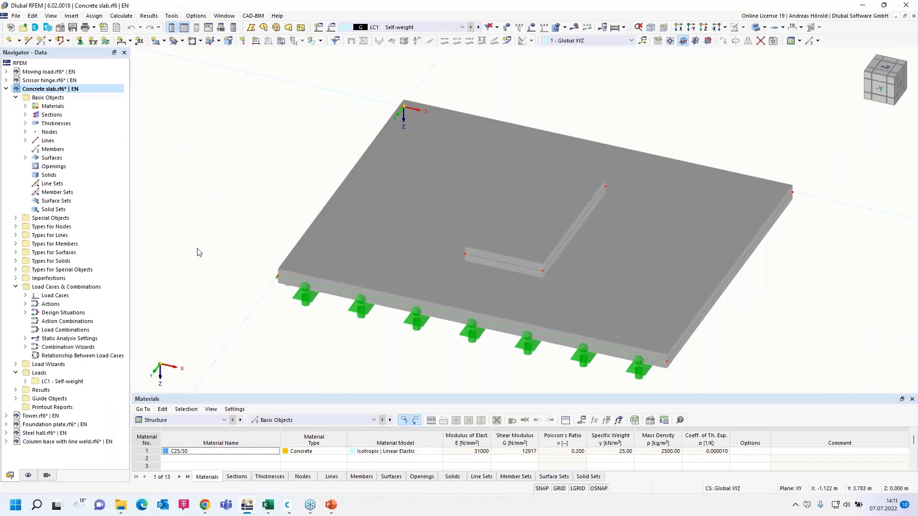
middle_click_drag(199, 253, 195, 207, "ctrl")
right_click(189, 219)
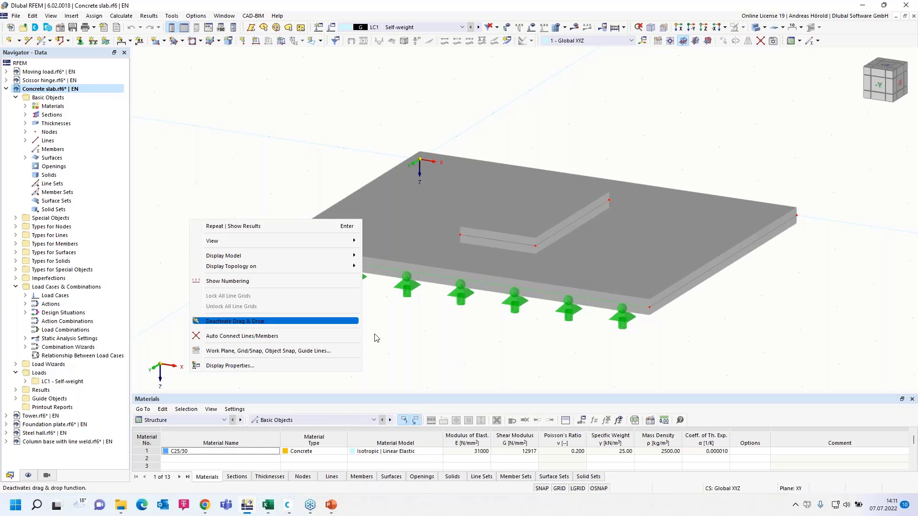
left_click(453, 345)
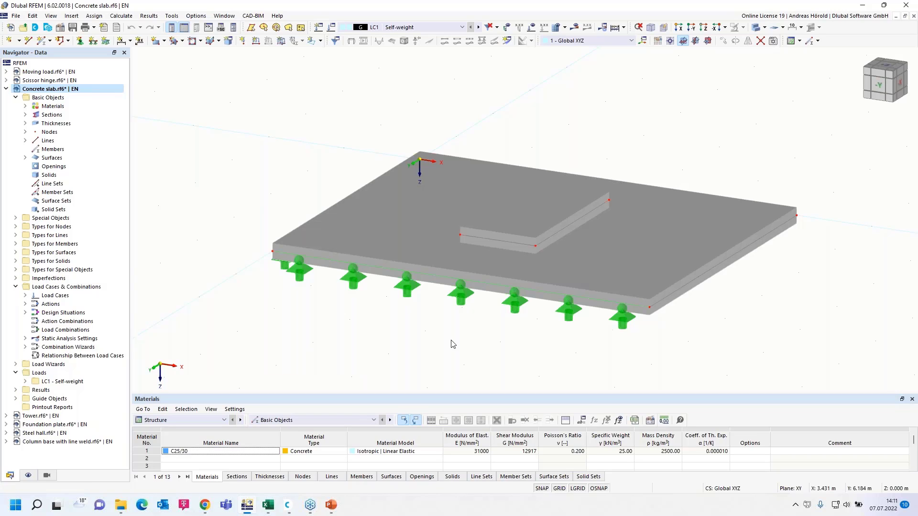
middle_click_drag(424, 354, 431, 330, "ctrl")
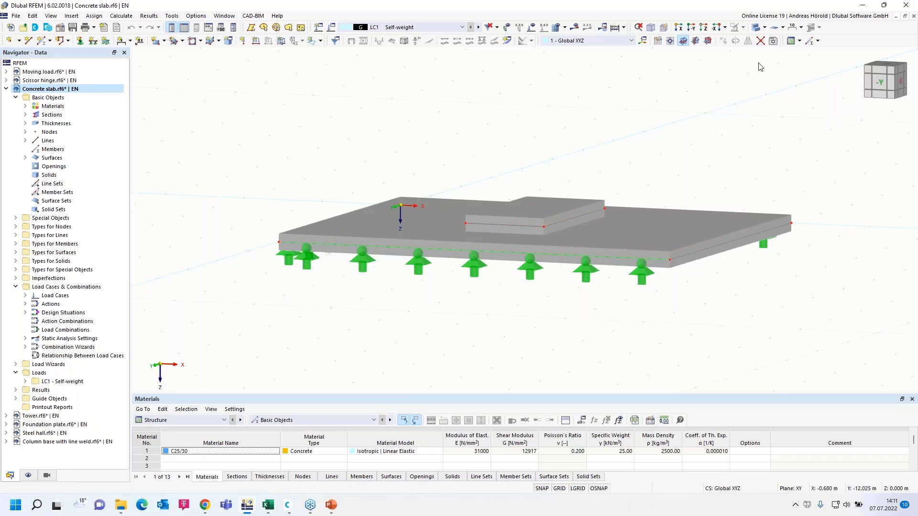
- Show the slab as a wireframe model and expand the Special Objects category
left_click(765, 27)
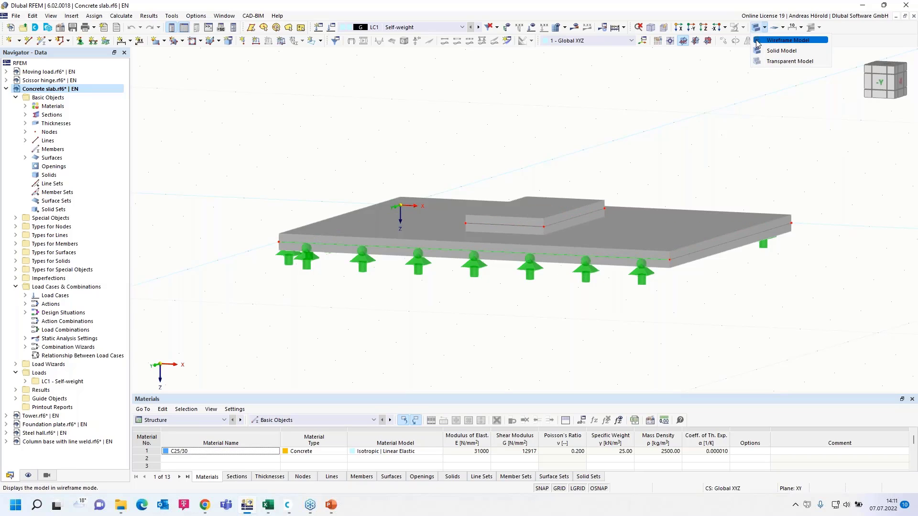
left_click(786, 40)
middle_click_drag(550, 359, 562, 389, "ctrl")
right_click(562, 389)
key("Escape")
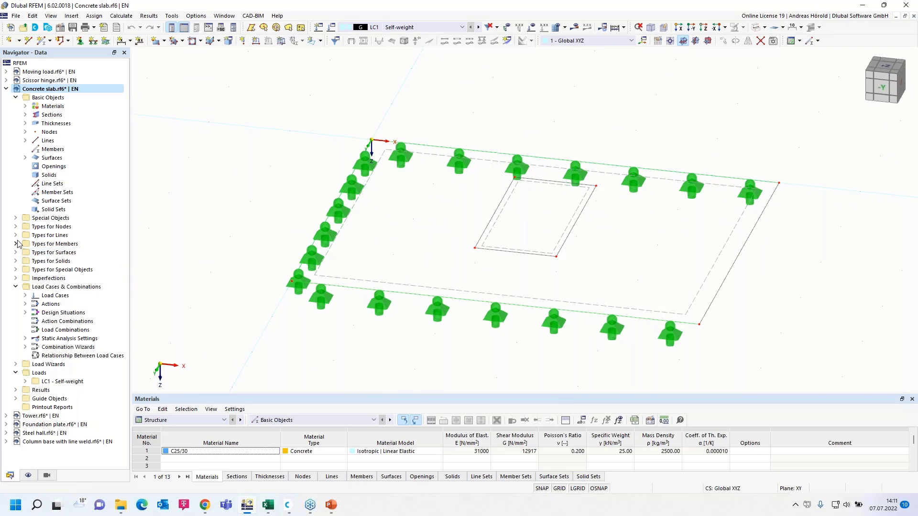
left_click(14, 210)
left_click(16, 218)
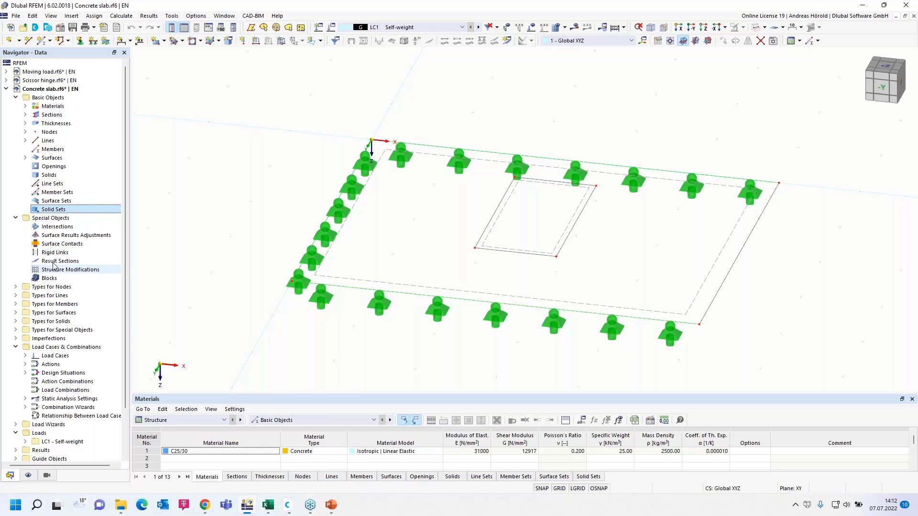
- Draft a new surface contact with surface 2 in Group 1 and surface 1 in Group 2, starting a new contact type
right_click(66, 247)
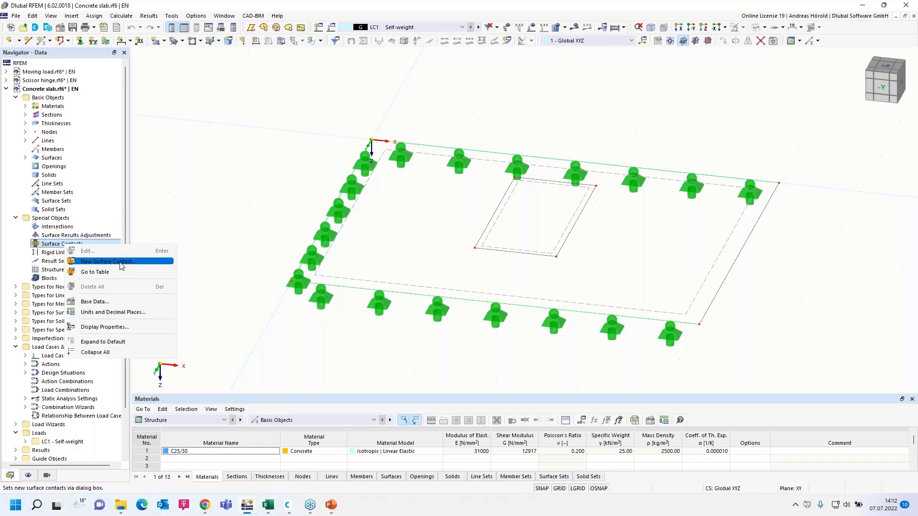
left_click(121, 266)
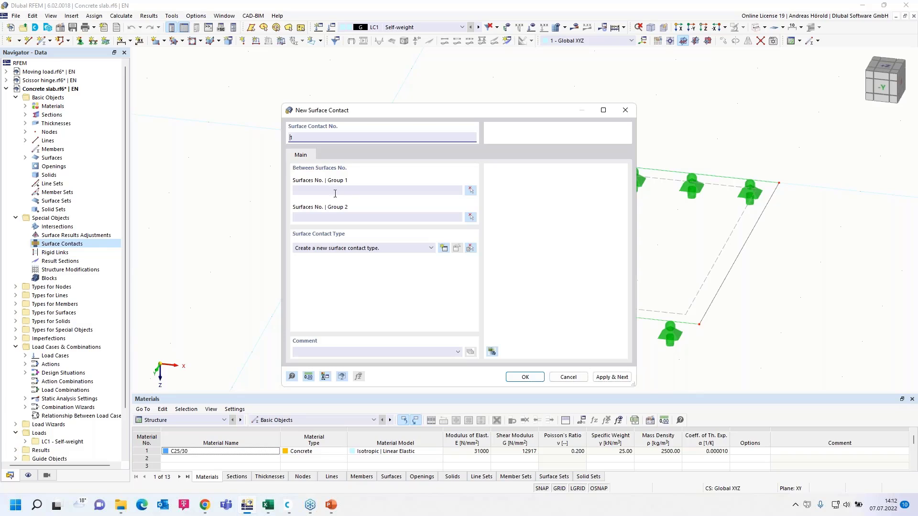
left_click(470, 190)
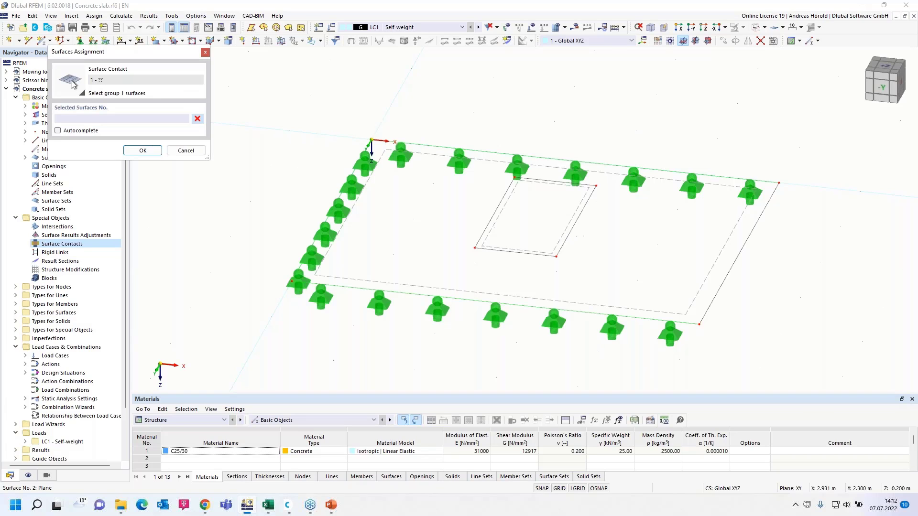
left_click(142, 150)
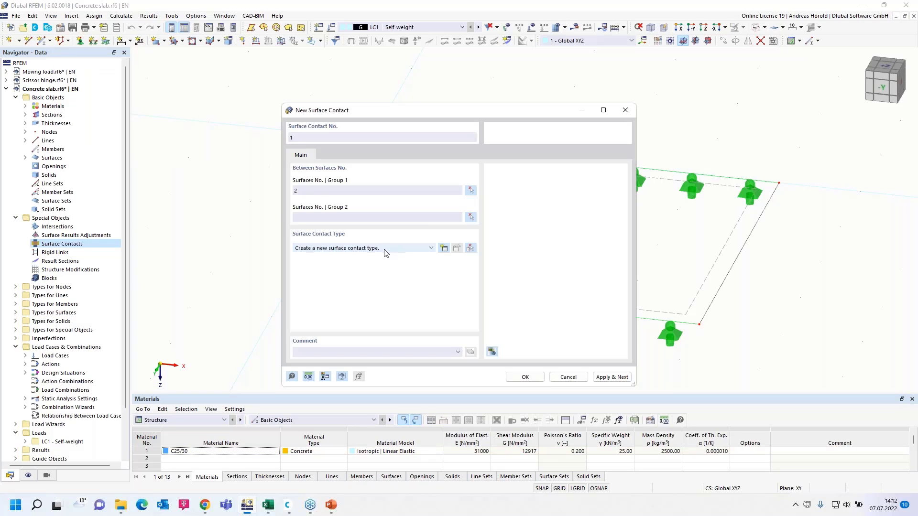
left_click(471, 217)
left_click(560, 300)
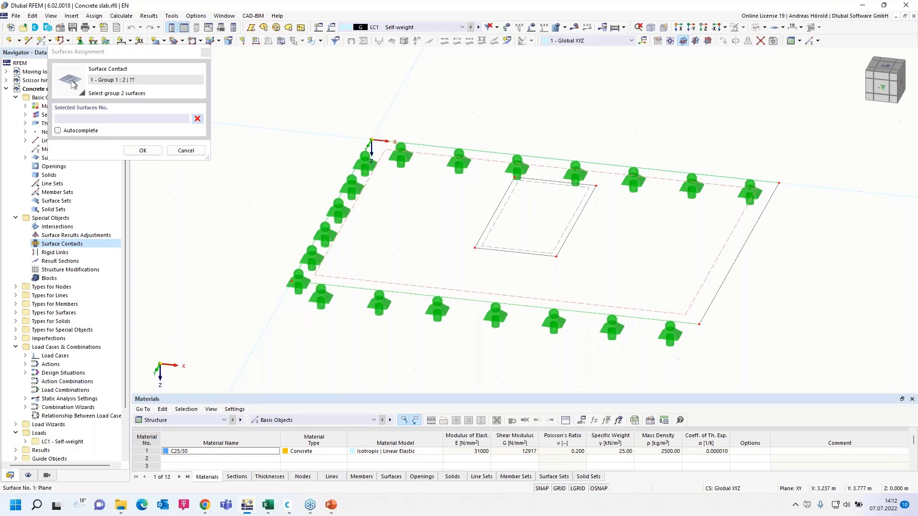
left_click(143, 150)
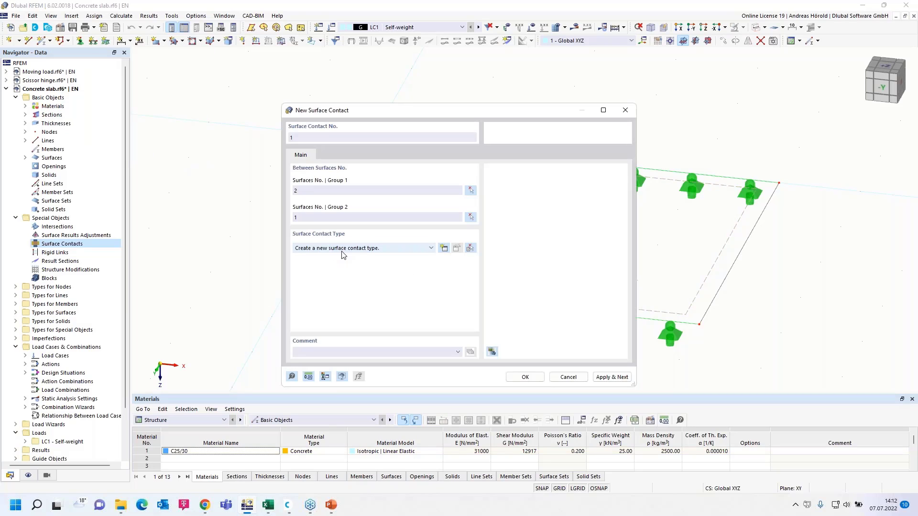
left_click(444, 248)
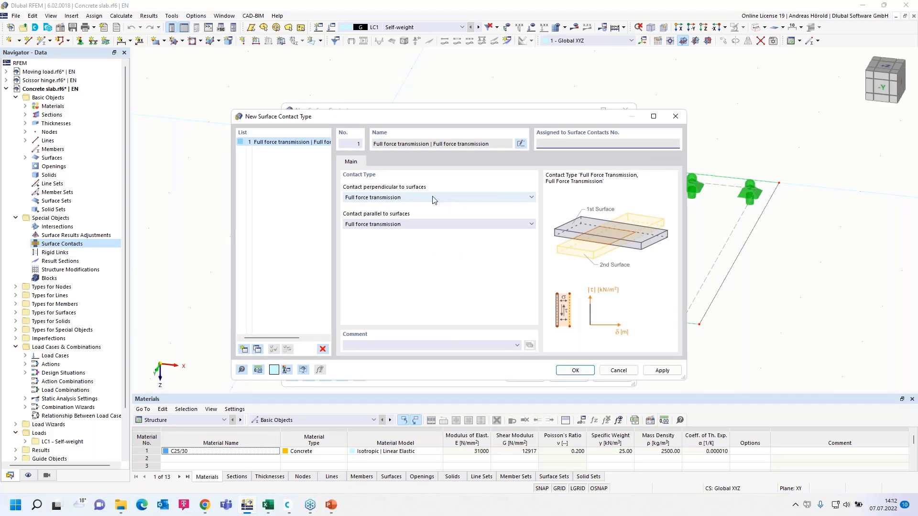
- Define the contact type: full force transmission perpendicular, rigid friction parallel, friction coefficient 0.0
left_click(531, 198)
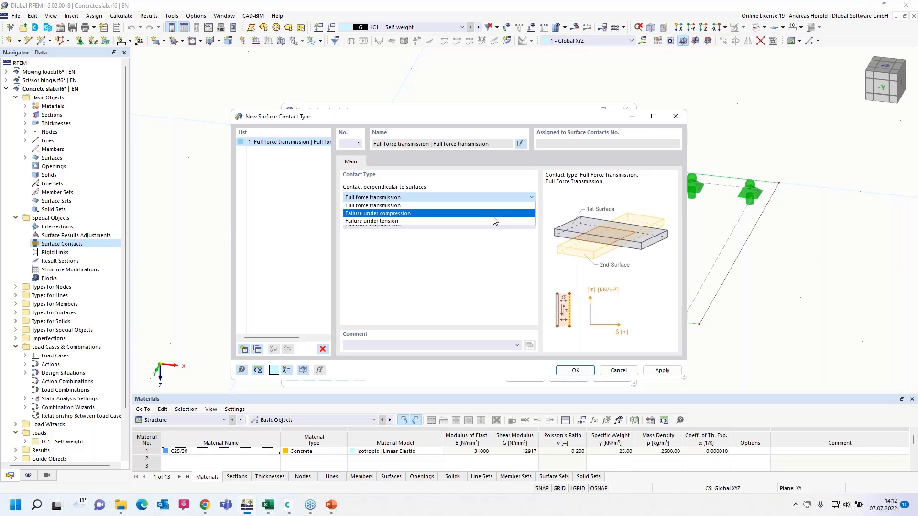
left_click(448, 205)
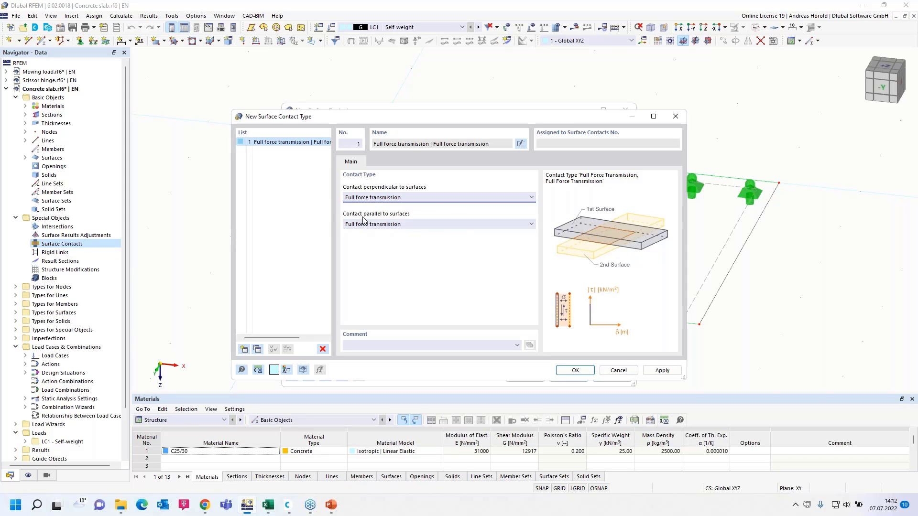
left_click(477, 225)
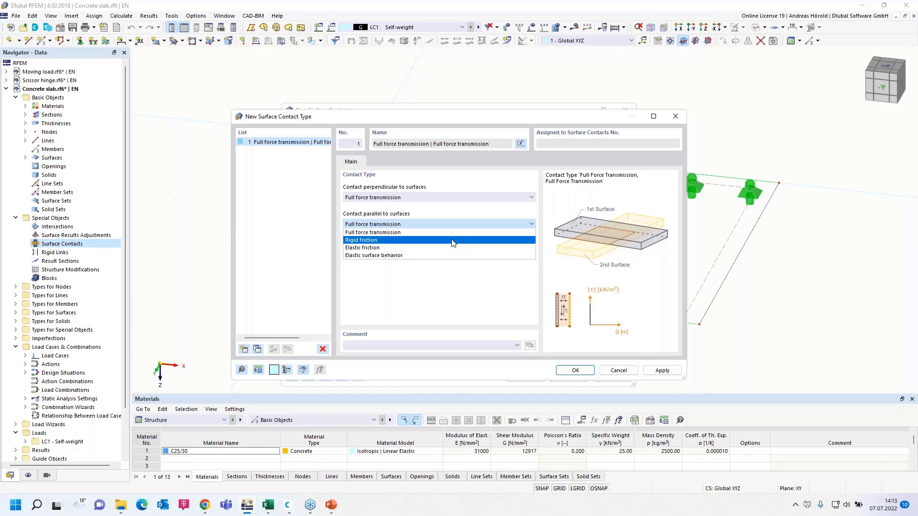
left_click(454, 241)
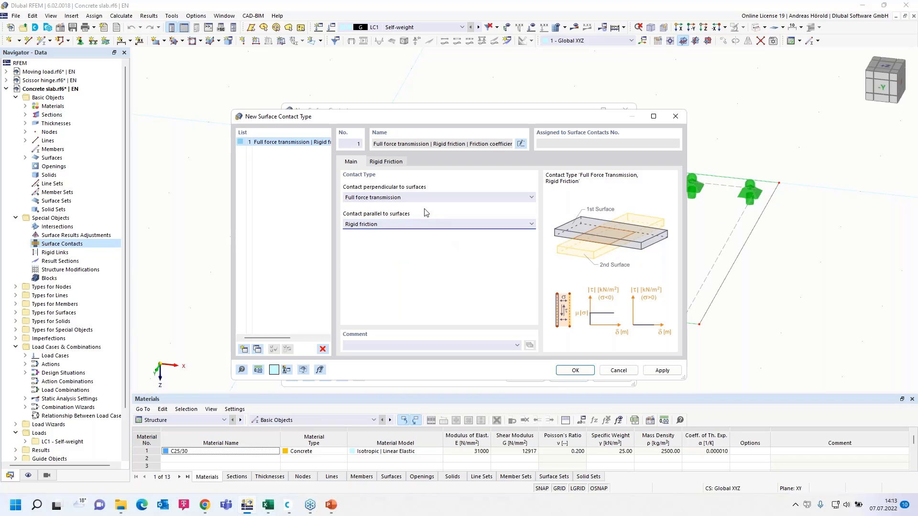
left_click(385, 161)
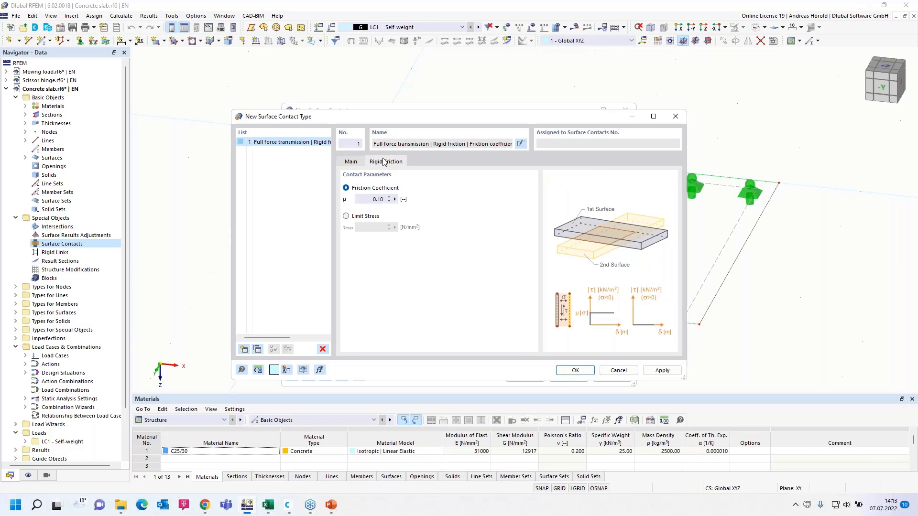
double_click(380, 200)
type("0.0")
left_click(576, 371)
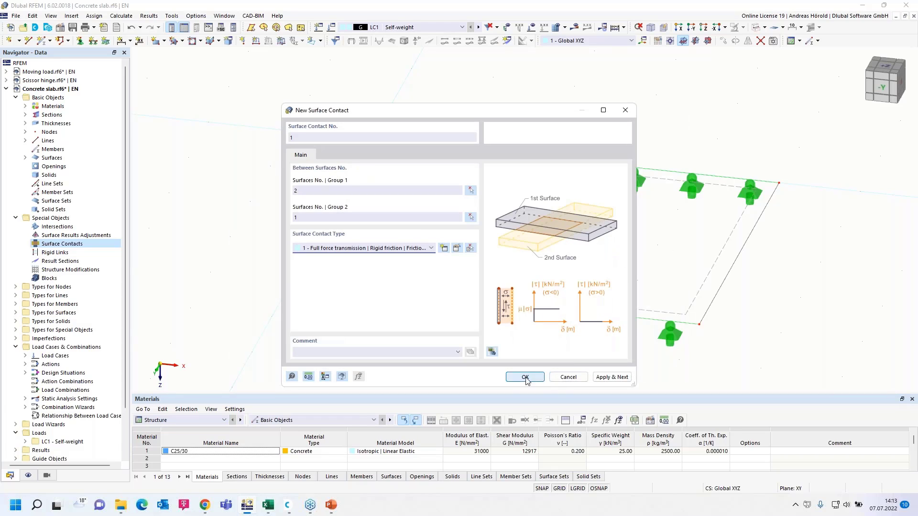
- Save surface contact 1, calculate LC1, and view the slab deformations (max 0.8 mm) from above
left_click(526, 378)
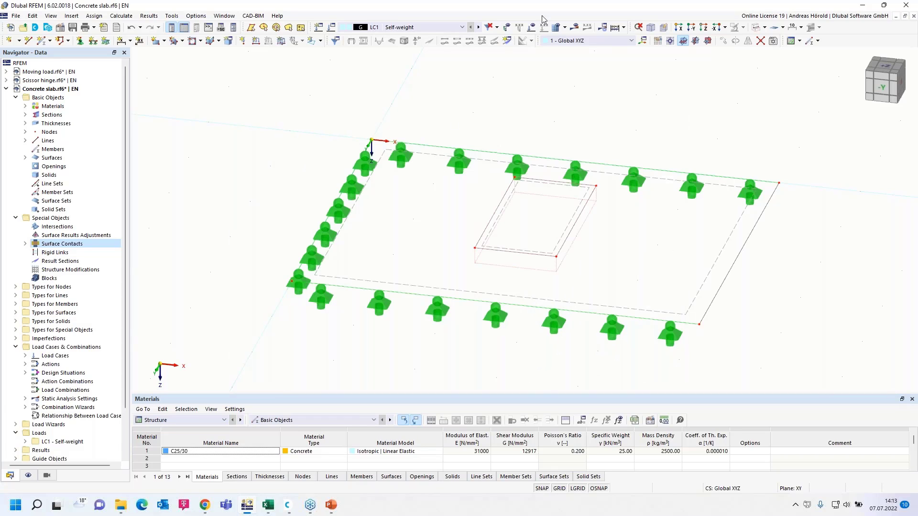
left_click(573, 29)
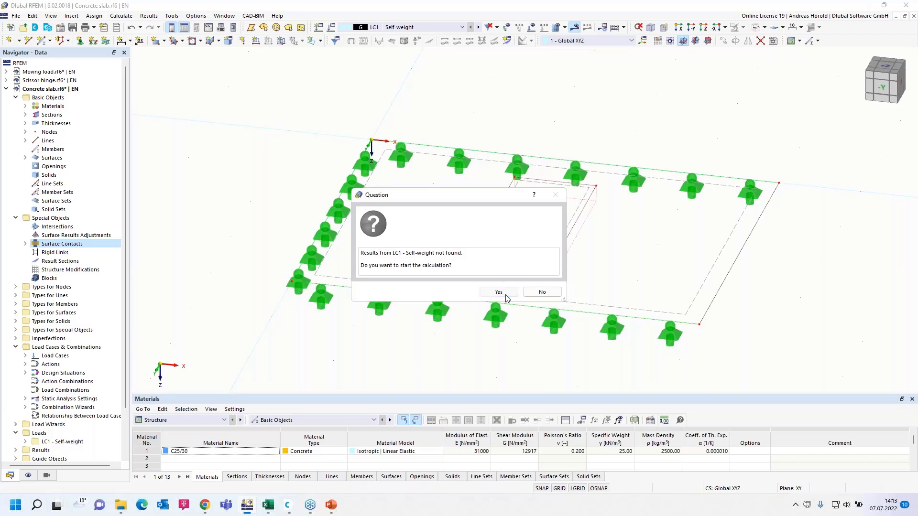
left_click(505, 297)
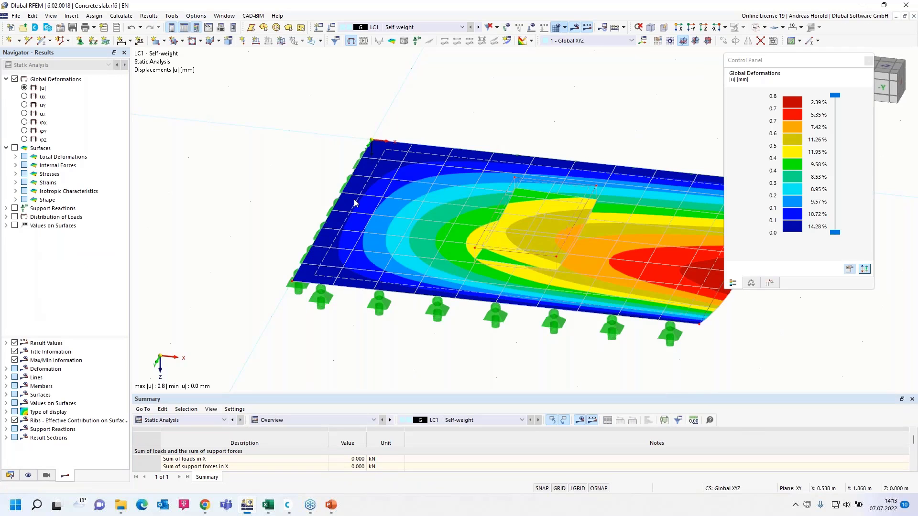
middle_click_drag(293, 170, 215, 151, "ctrl")
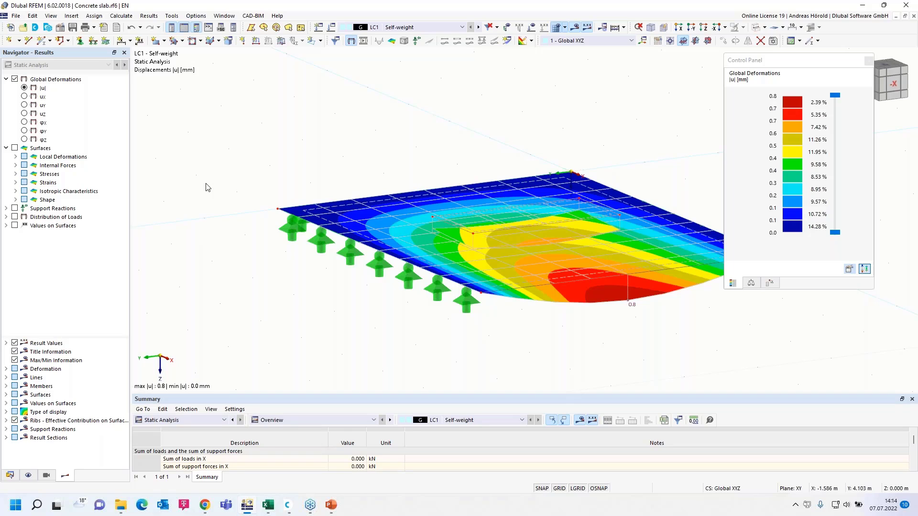
- Open the Script Manager and expand the Loads, TypesForLines and TypesForSolids include folders
left_click(221, 28)
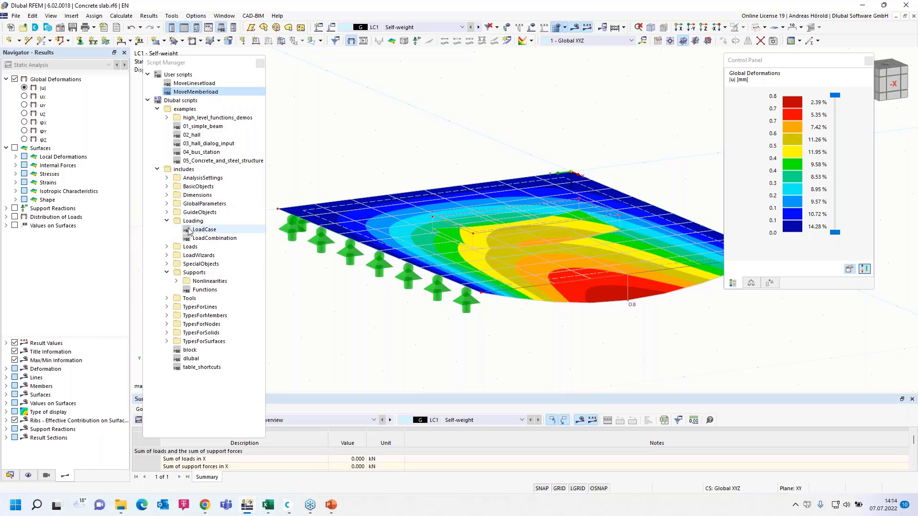
left_click(167, 246)
scroll(170, 251, "down", 4)
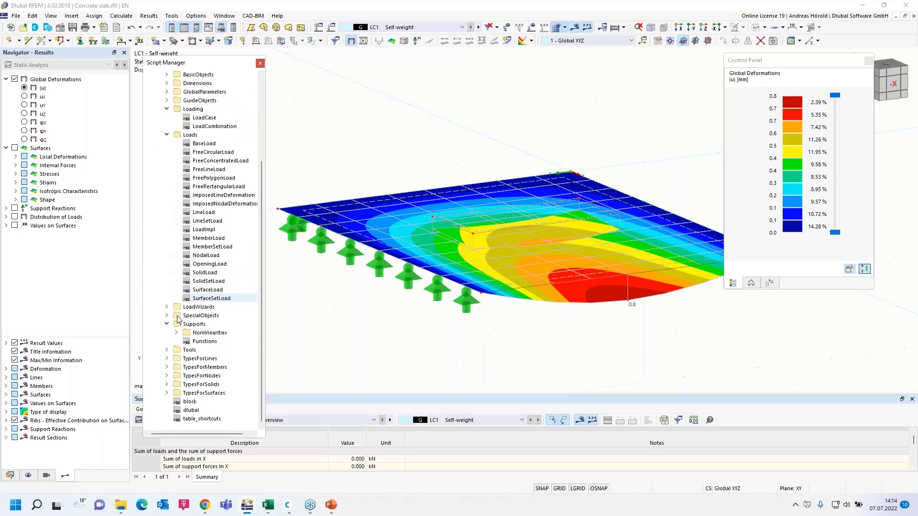
left_click(167, 358)
scroll(168, 361, "down", 1)
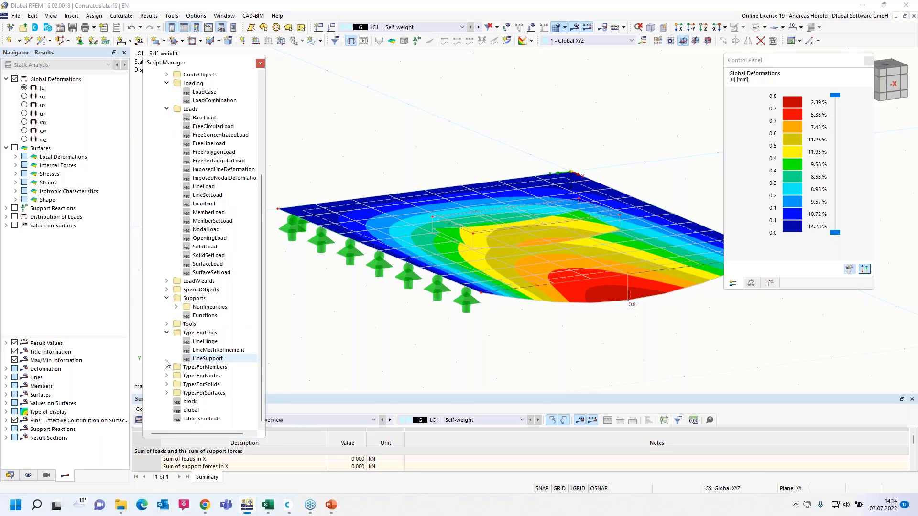
left_click(170, 386)
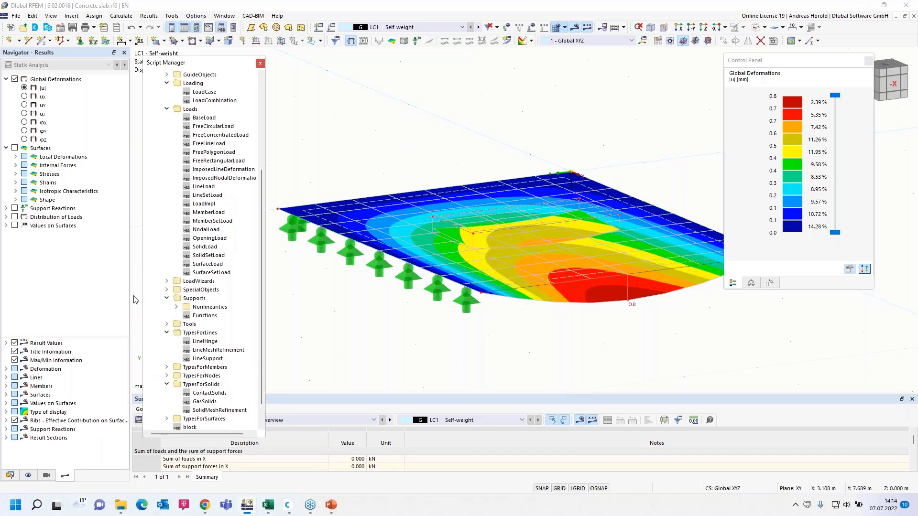
- Close the Script Manager and browse the Beams blocks: columns and arched beams
left_click(260, 63)
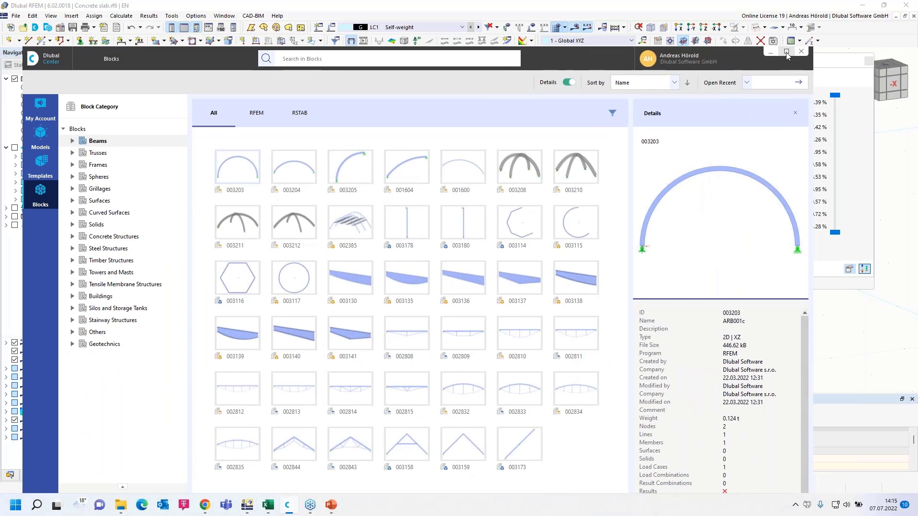
left_click(786, 52)
left_click(49, 95)
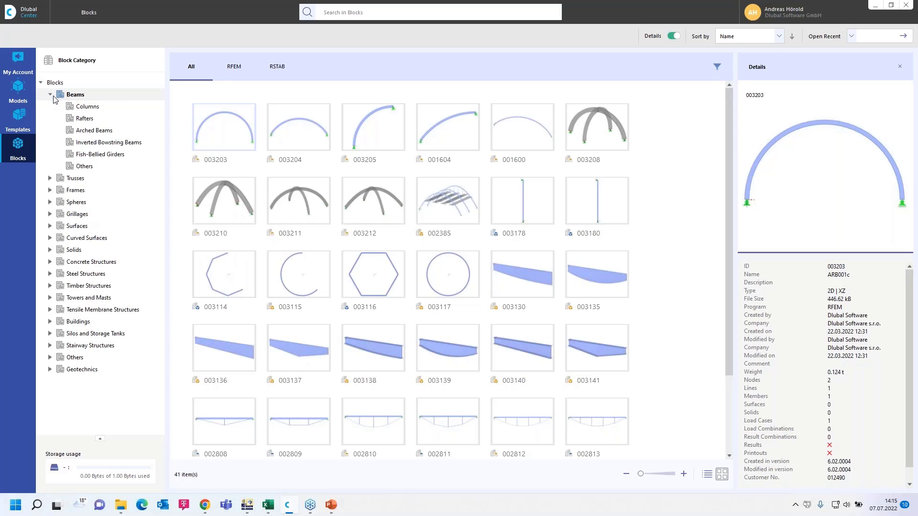
left_click(87, 107)
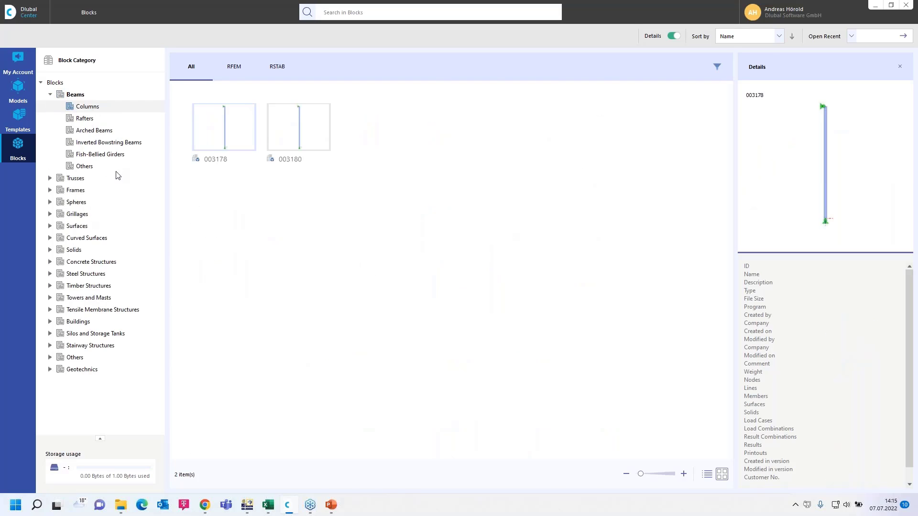
left_click(87, 131)
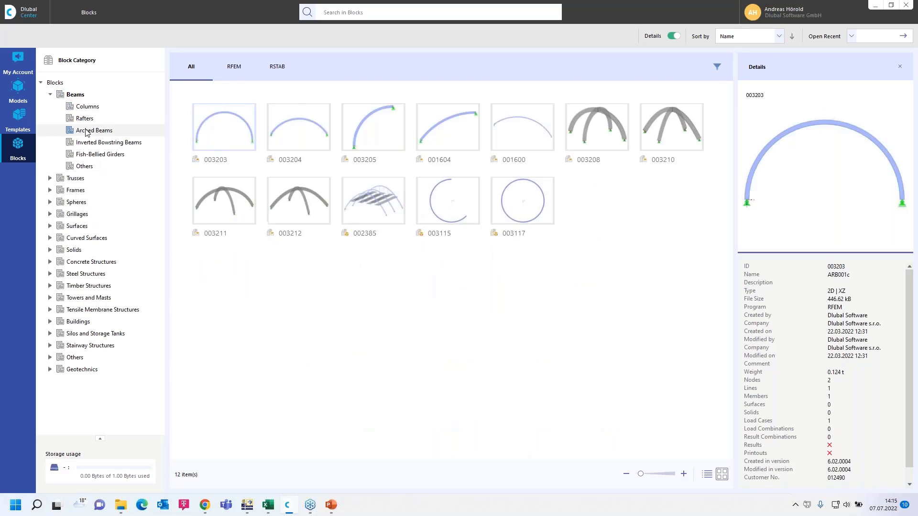
- Browse the 2D and 3D truss blocks and the multi-bay, tapered, hall and 3D frame blocks
left_click(50, 178)
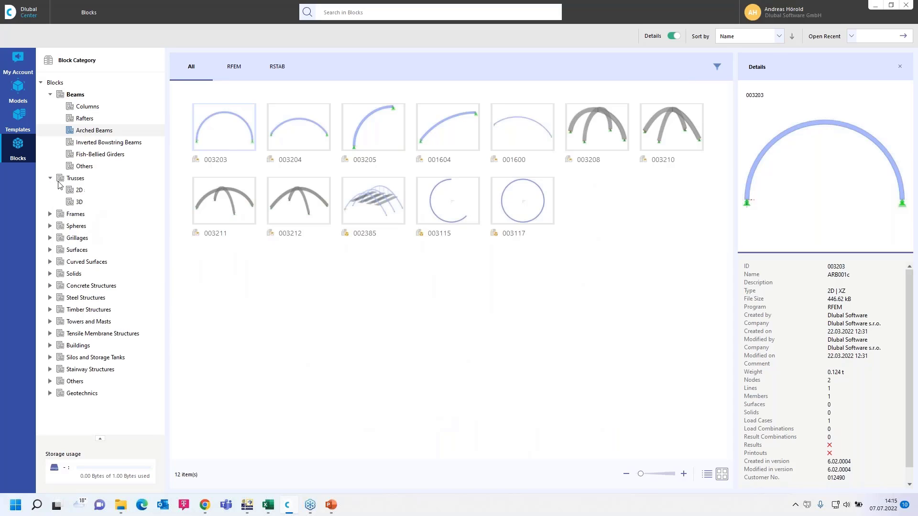
left_click(76, 191)
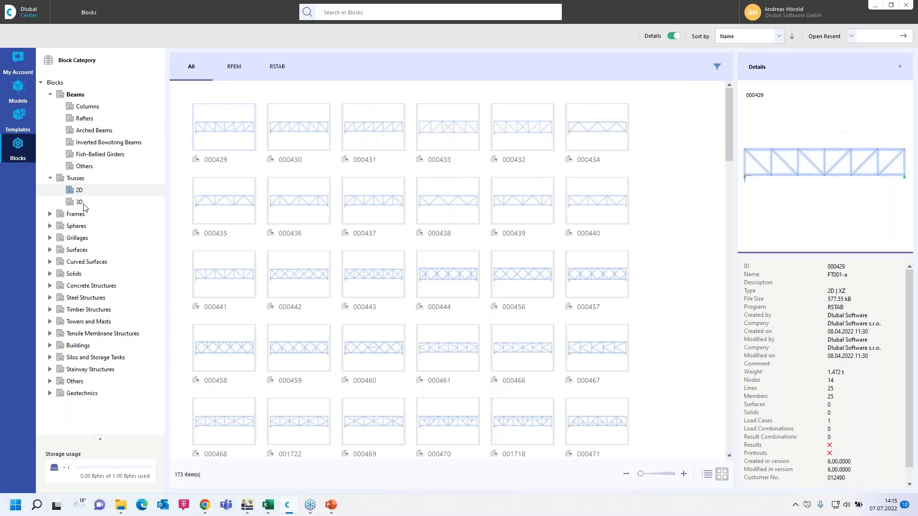
left_click(79, 204)
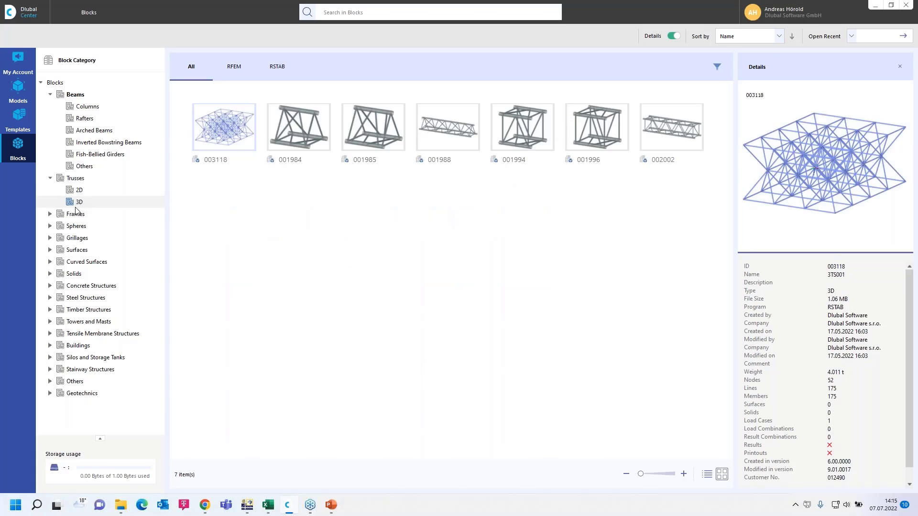
left_click(51, 214)
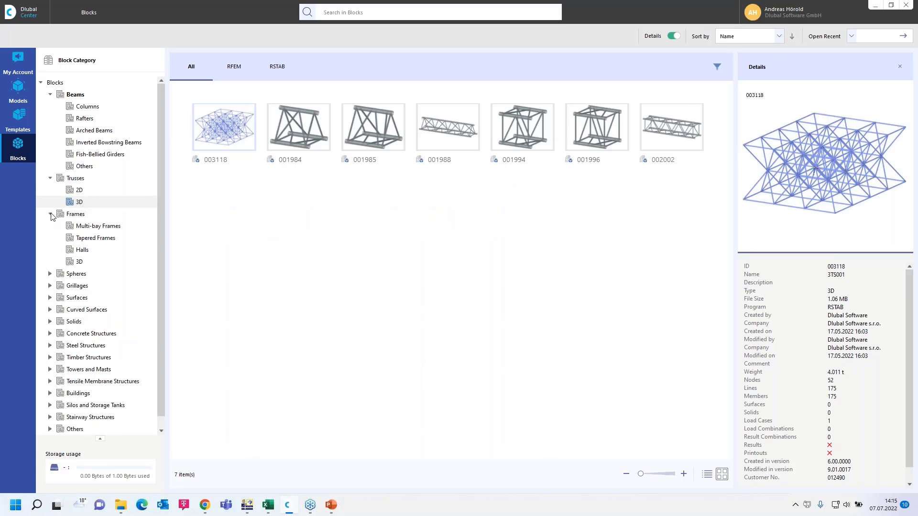
left_click(101, 228)
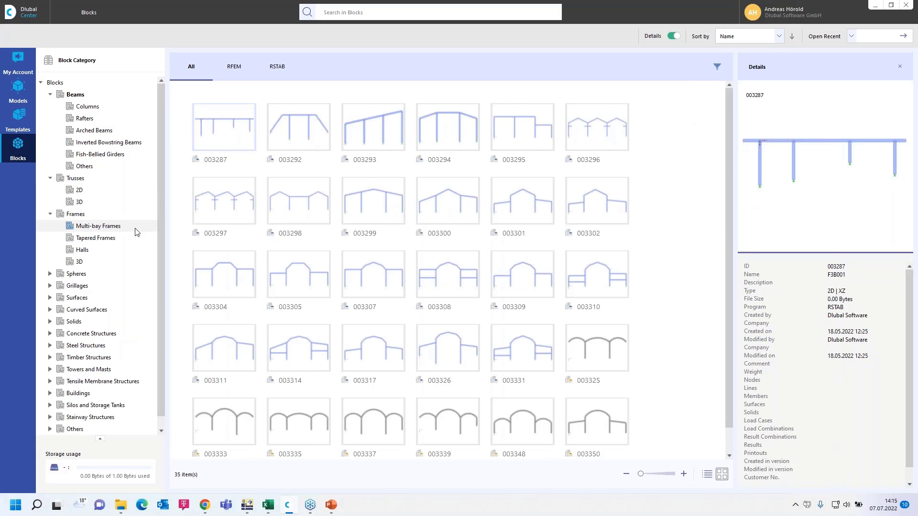
left_click(88, 240)
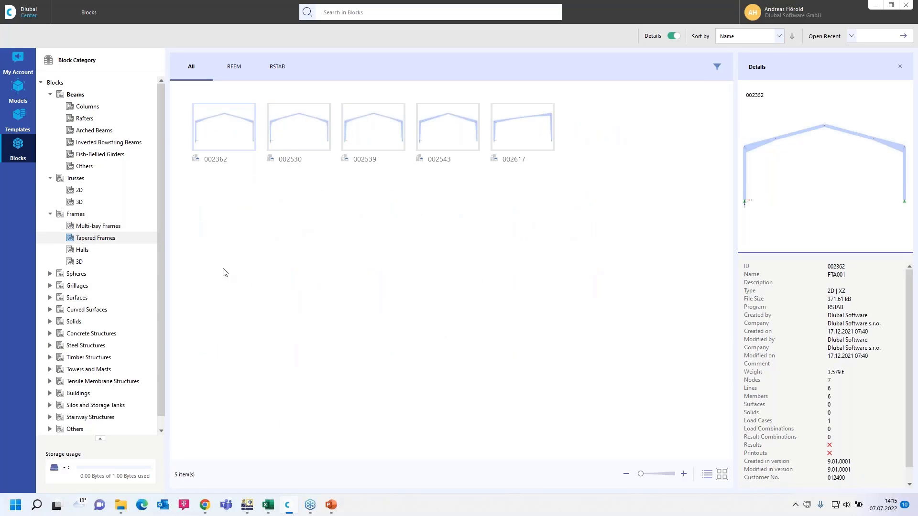
left_click(88, 252)
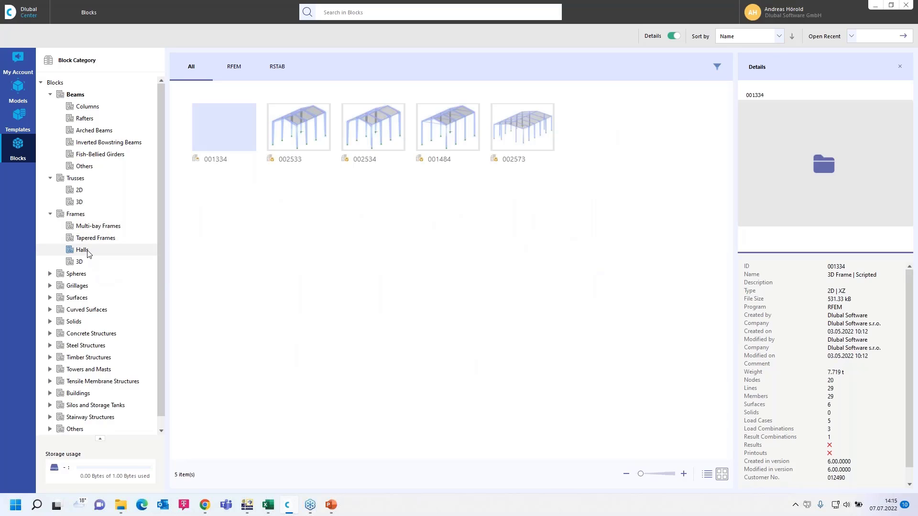
left_click(92, 239)
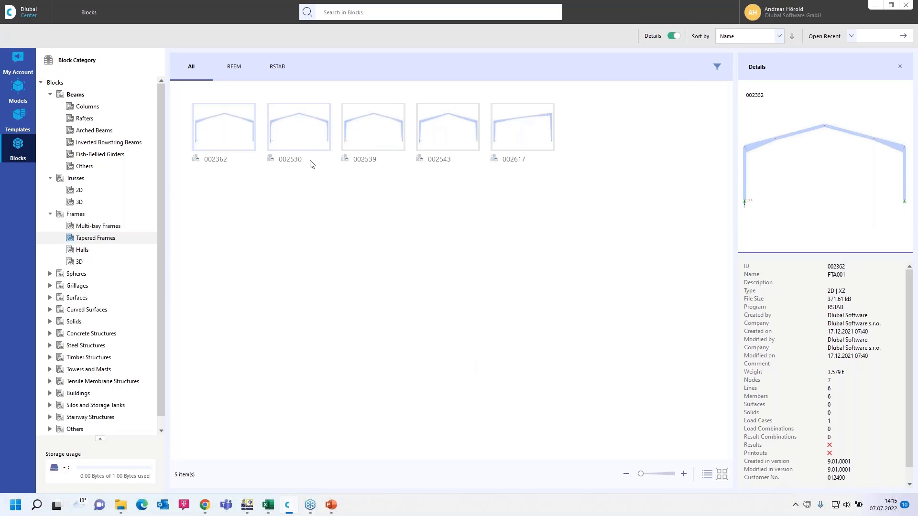
left_click(82, 252)
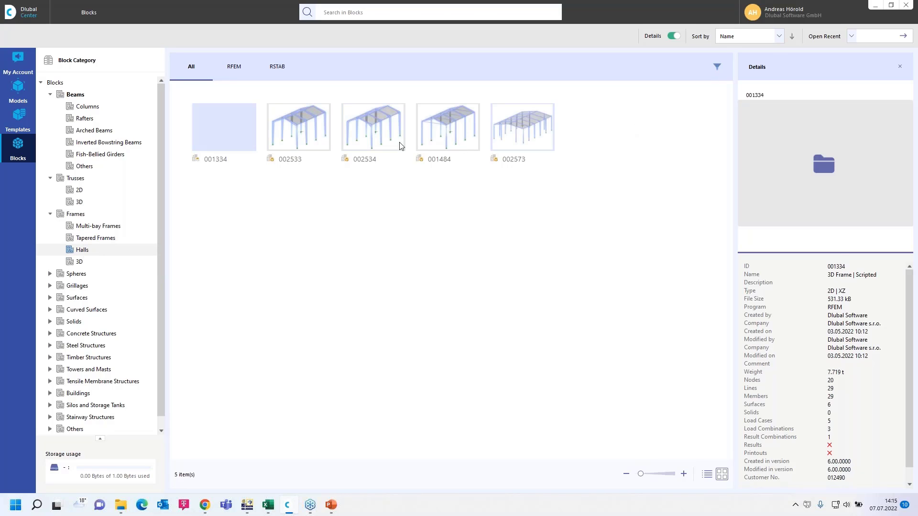
left_click(79, 264)
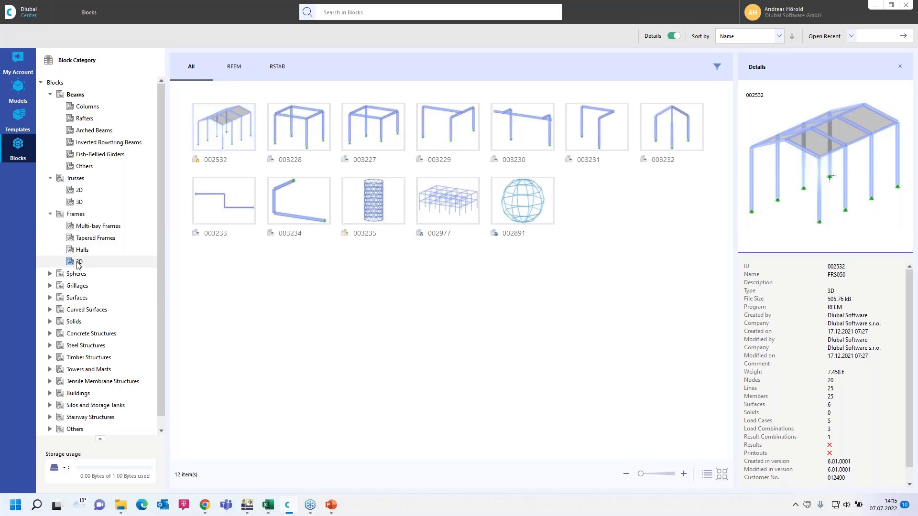
scroll(79, 265, "down", 1)
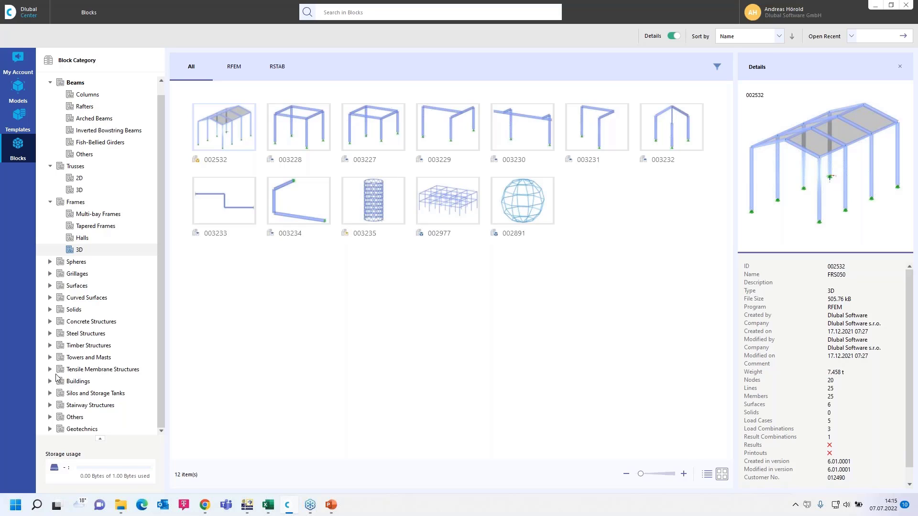
- Browse the general timber blocks, revisit 2D trusses, then return to RFEM closing Edit Blocks
left_click(49, 345)
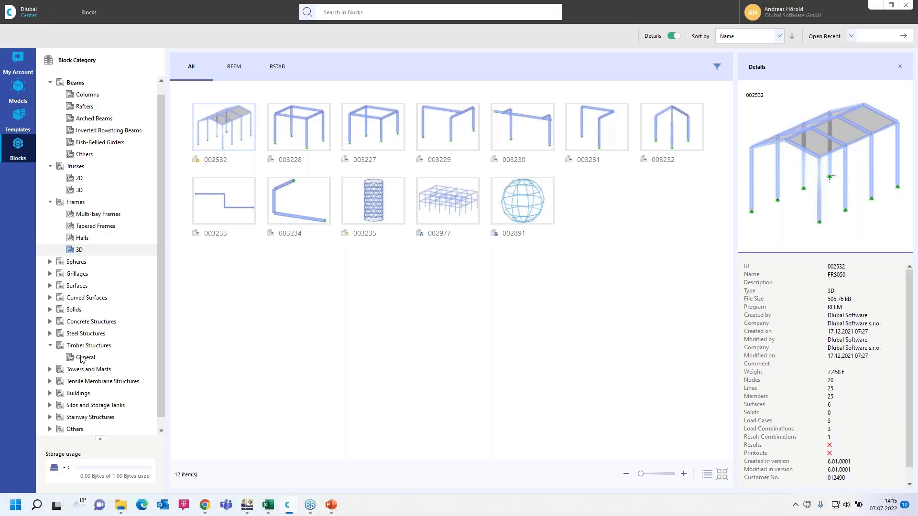
left_click(81, 359)
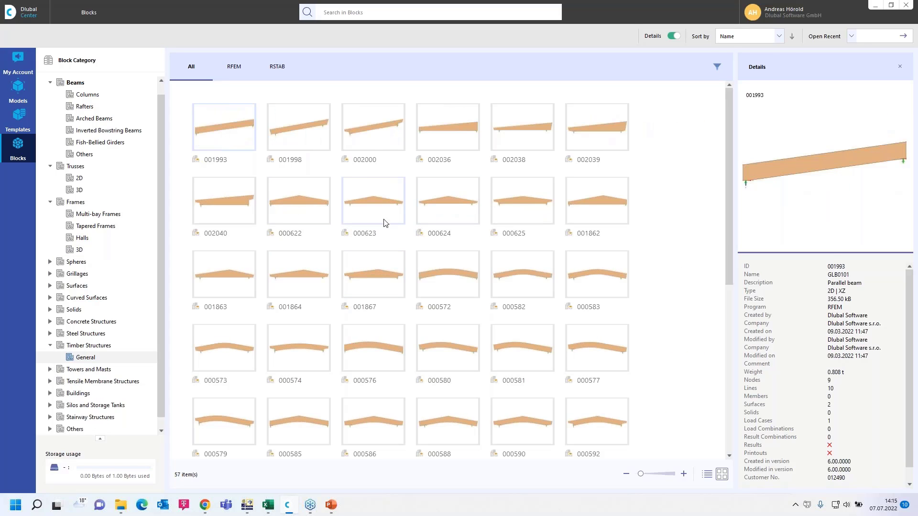
scroll(379, 265, "down", 10)
scroll(379, 264, "up", 10)
left_click(79, 180)
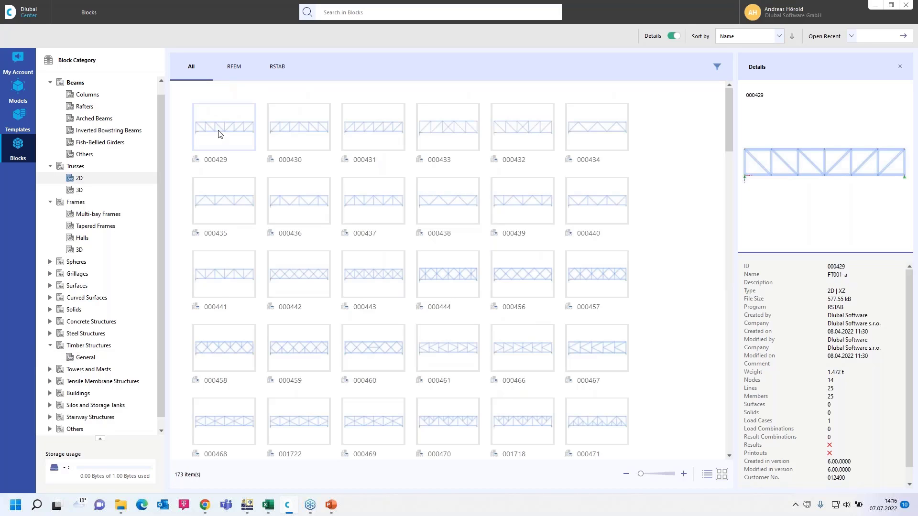
key("alt+Tab")
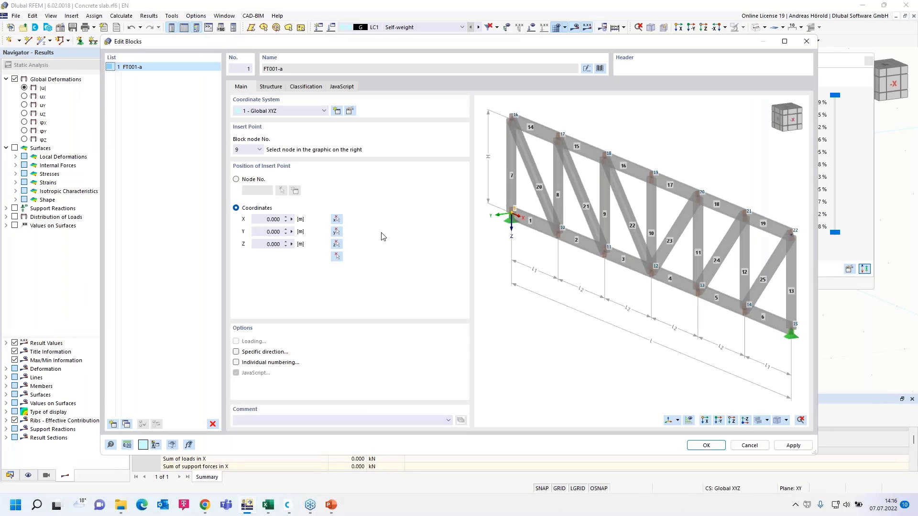
left_click(807, 42)
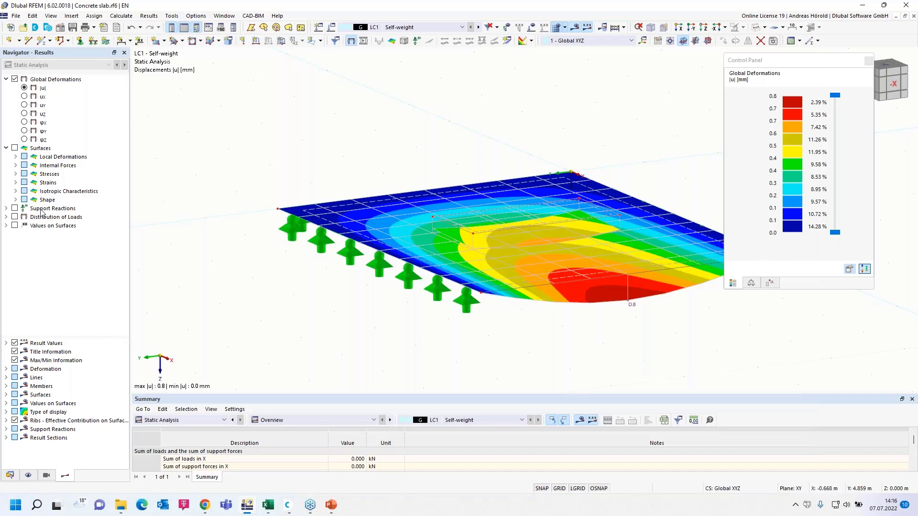
- Create a new blank 3D model named 1 with the default base data
left_click(16, 17)
key("Escape")
key("ctrl+n")
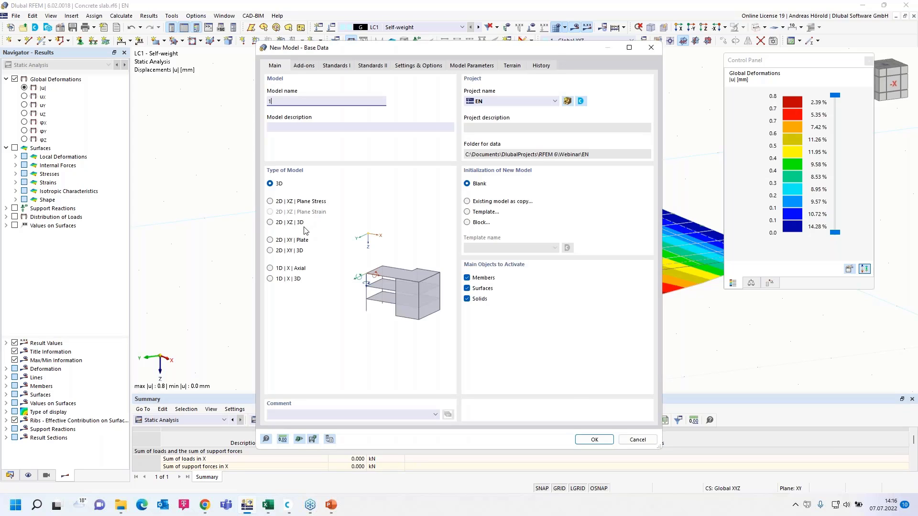
left_click(592, 441)
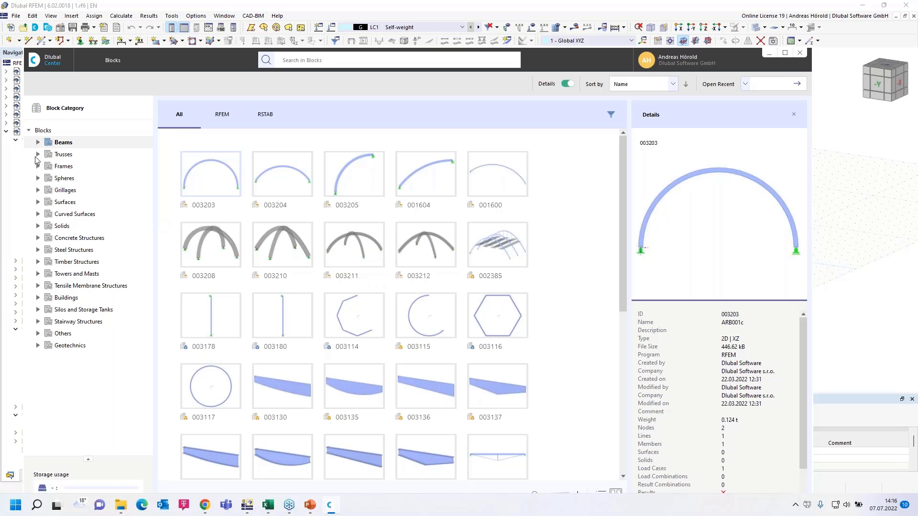
- Insert the 2D truss block 000429 (FT001-a) from the Trusses category
left_click(38, 155)
left_click(63, 166)
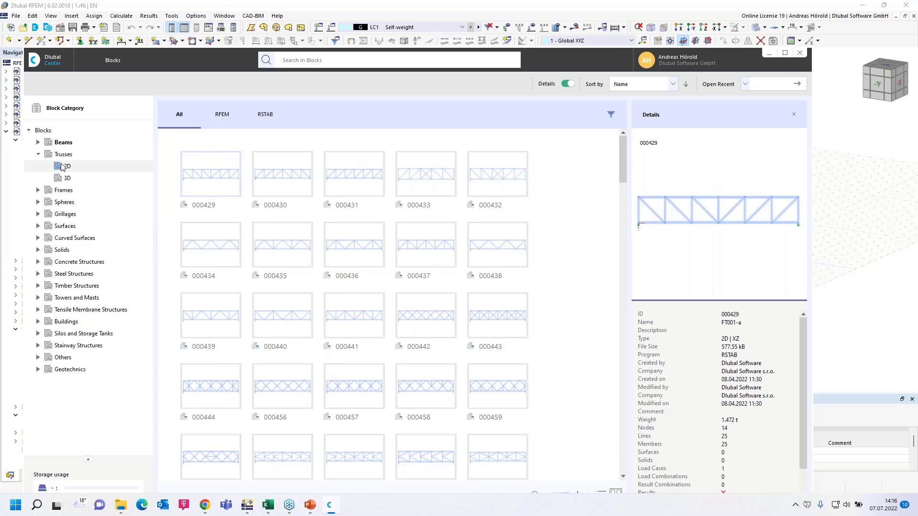
double_click(207, 181)
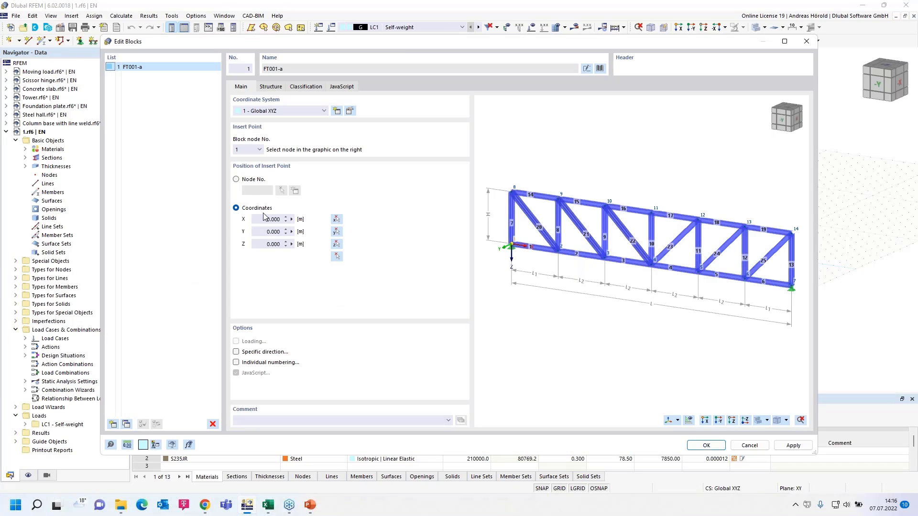
- Set the truss material to S235JR and outer and inner bays to 3.000 m, placing an 18 m truss
left_click(271, 88)
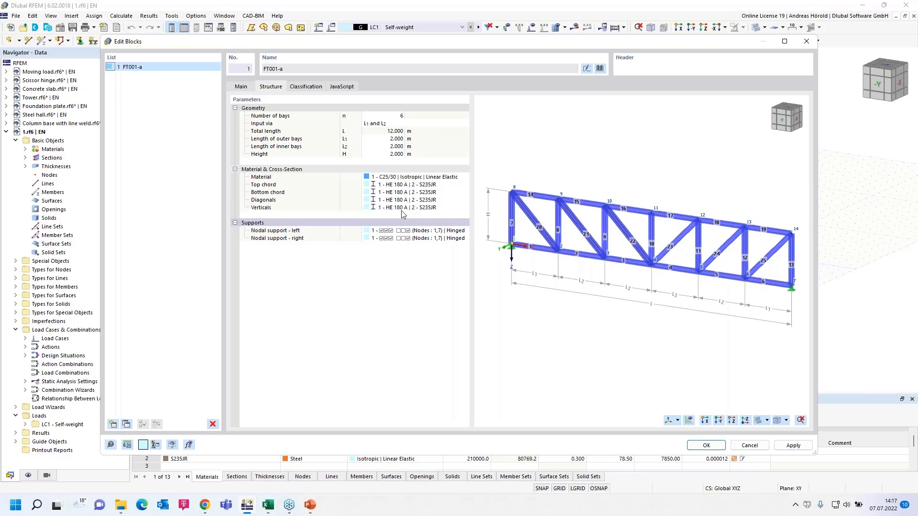
left_click(416, 178)
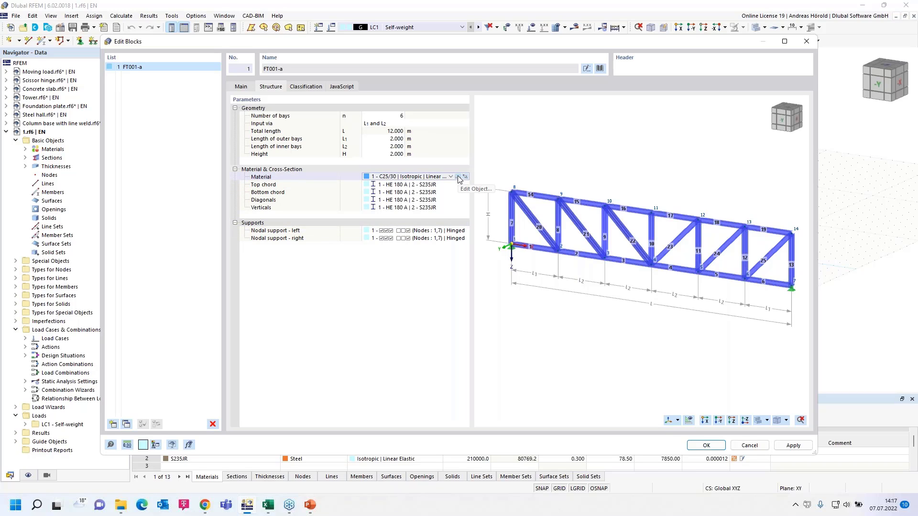
left_click(451, 177)
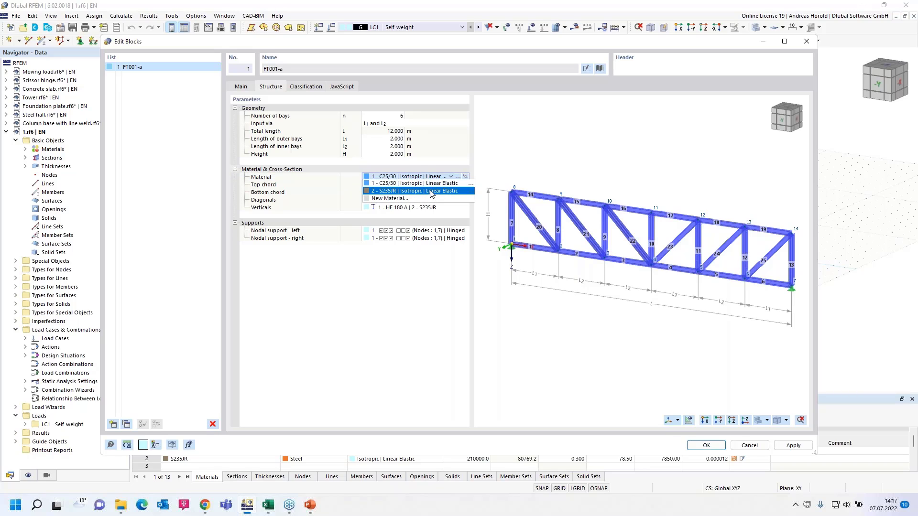
left_click(432, 191)
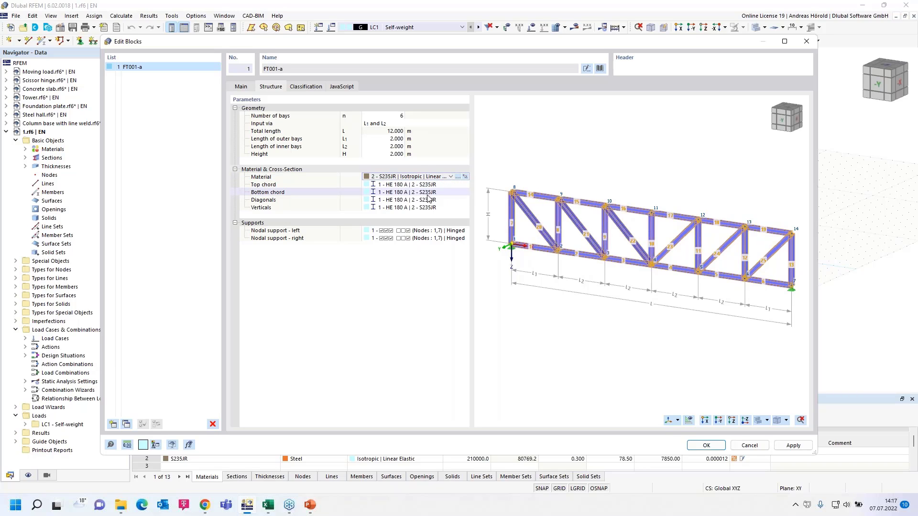
left_click(385, 138)
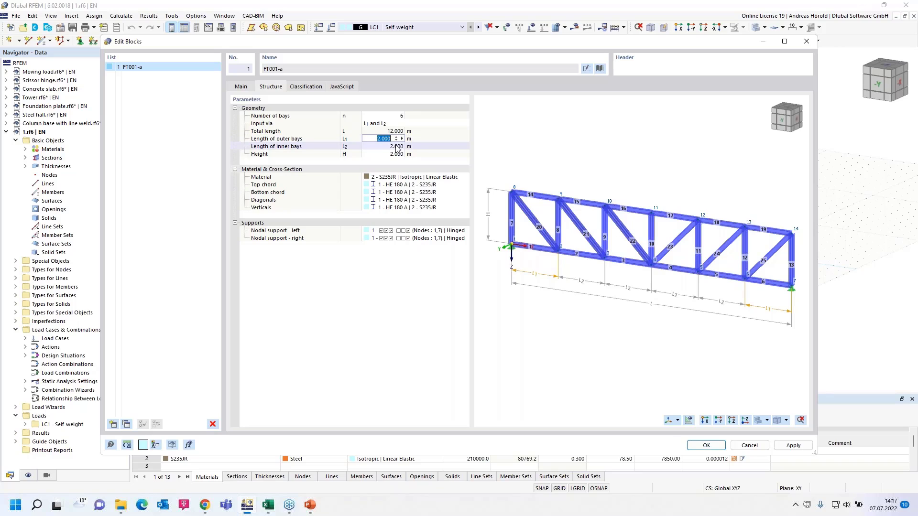
type("3")
left_click(389, 147)
type("3")
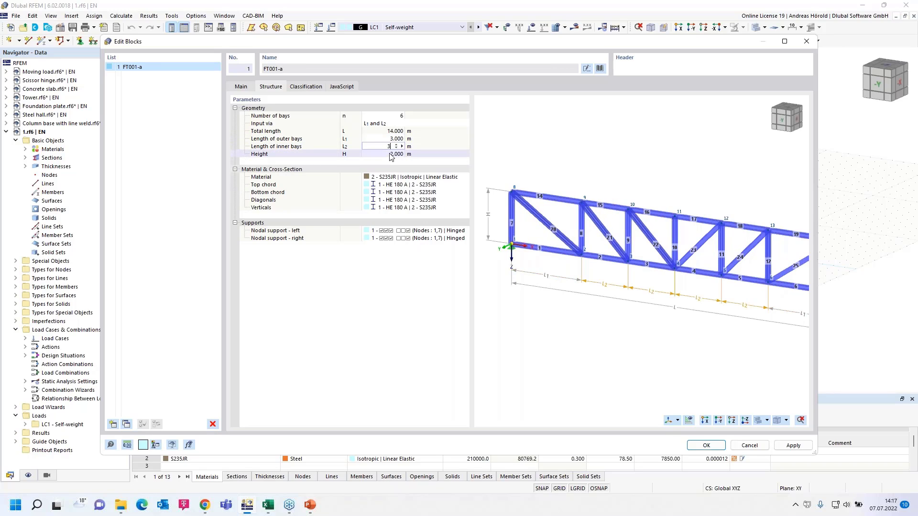
key("Return")
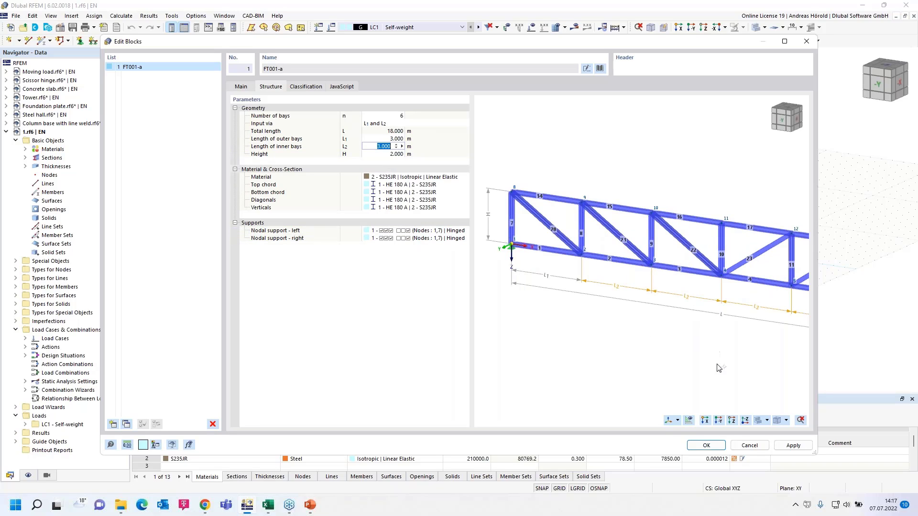
left_click(707, 446)
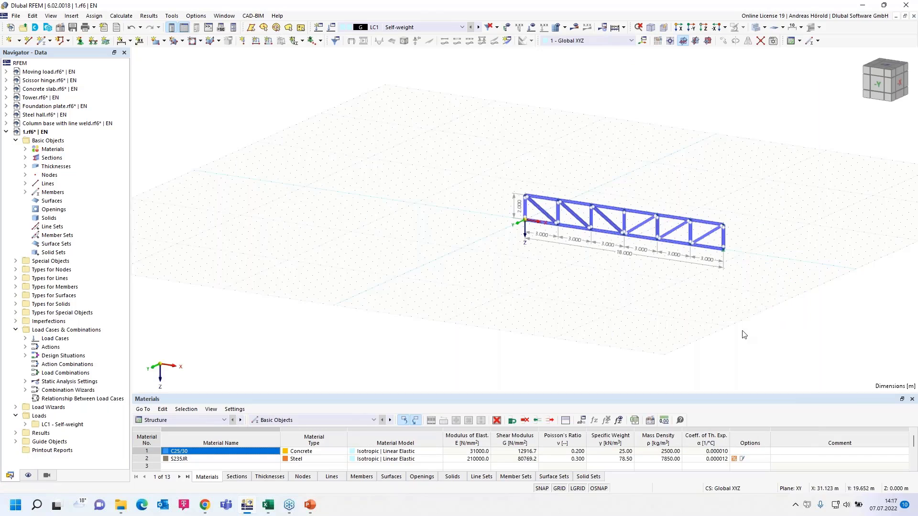
- Switch to the Tower model showing its LC2 Wind surface loads
scroll(741, 300, "up", 5)
scroll(580, 273, "down", 2)
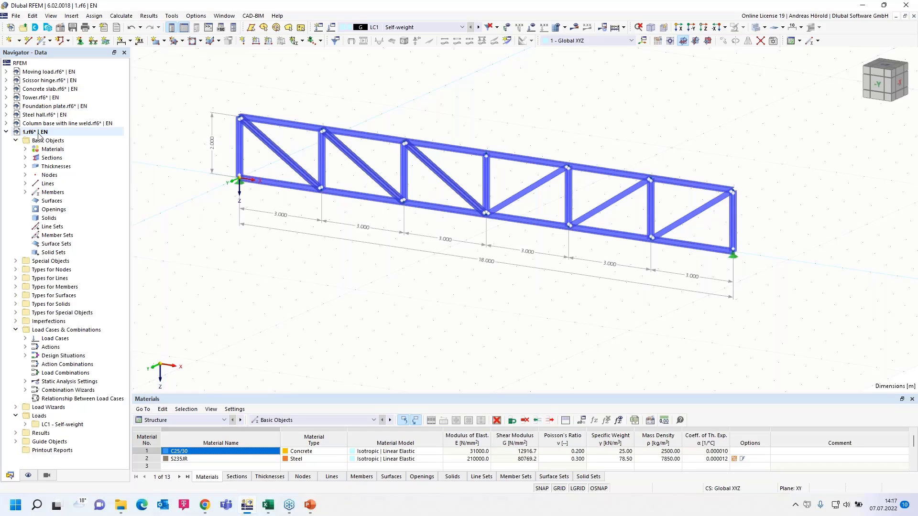
left_click(35, 99)
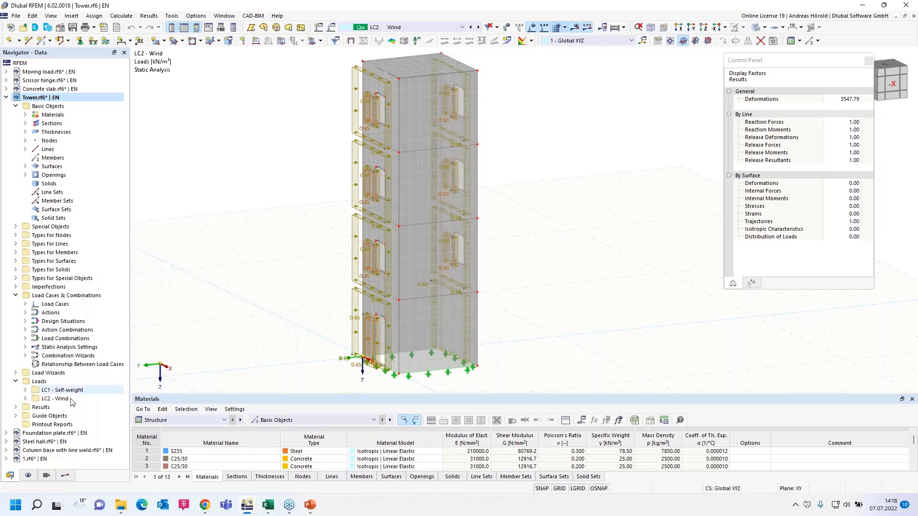
- Display the LC2 Wind support reactions with loads hidden, centred on the tower's base
left_click(67, 476)
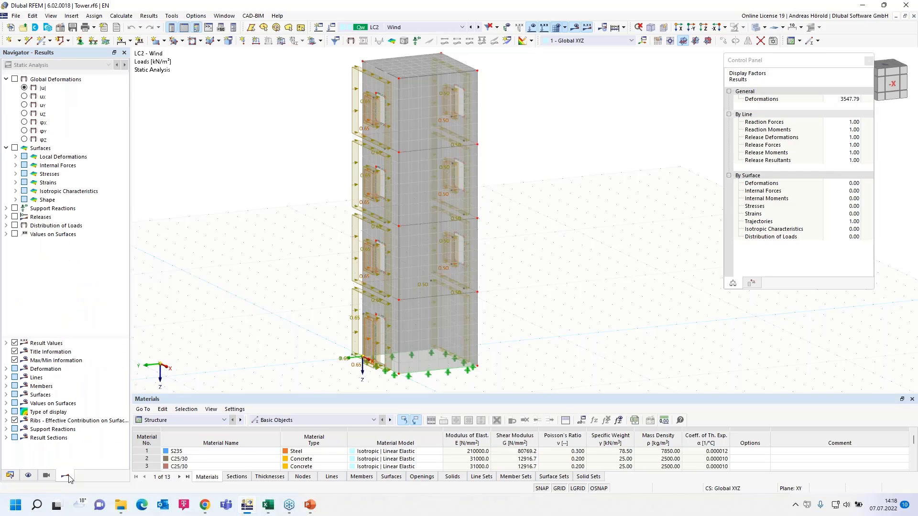
left_click(14, 209)
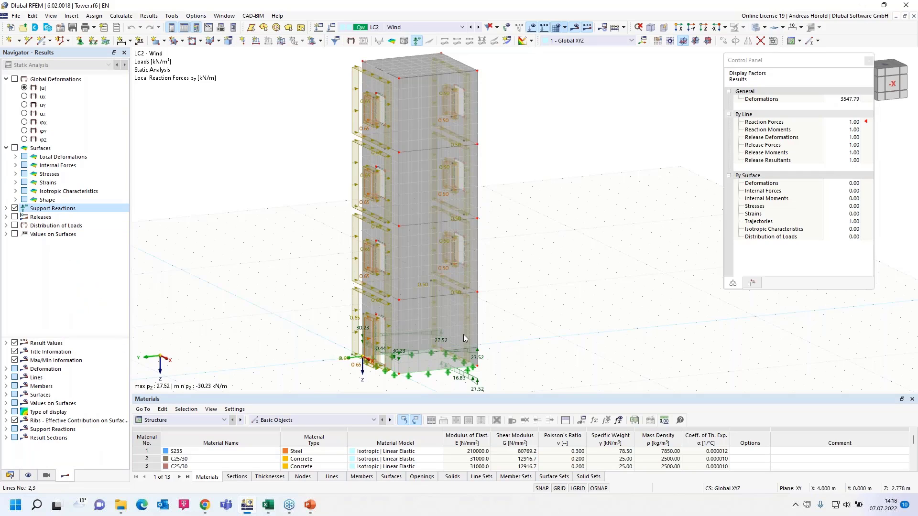
scroll(538, 113, "up", 3)
left_click(531, 27)
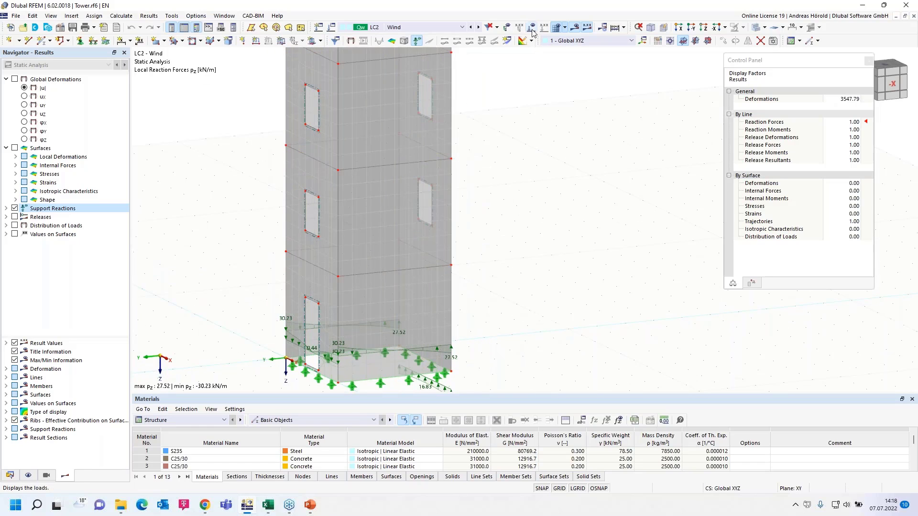
scroll(497, 357, "up", 2)
middle_click_drag(505, 320, 543, 273)
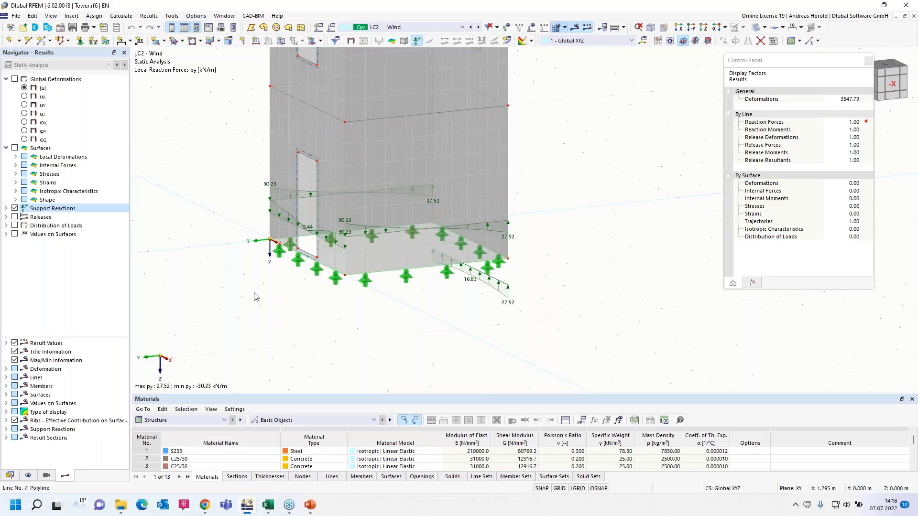
- Briefly open the Foundation plate model, return to Tower, and enlarge the table area
left_click(12, 475)
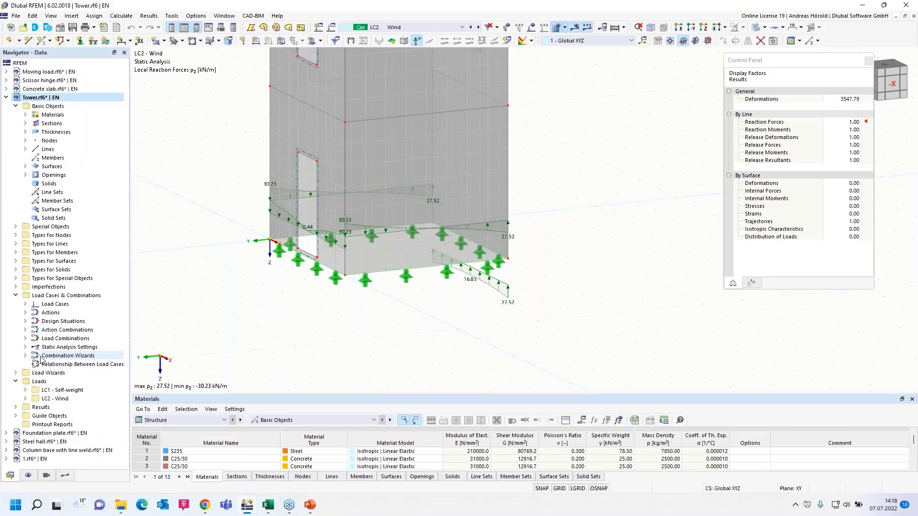
left_click(48, 433)
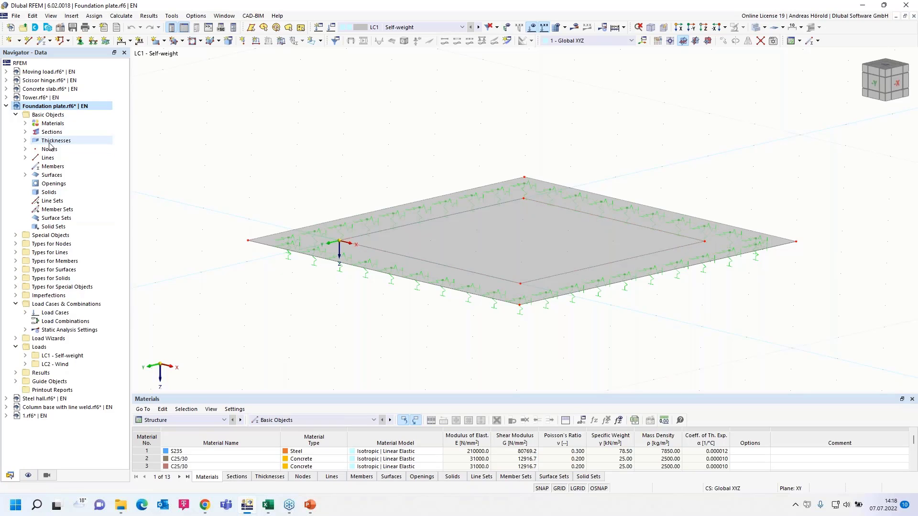
left_click(32, 98)
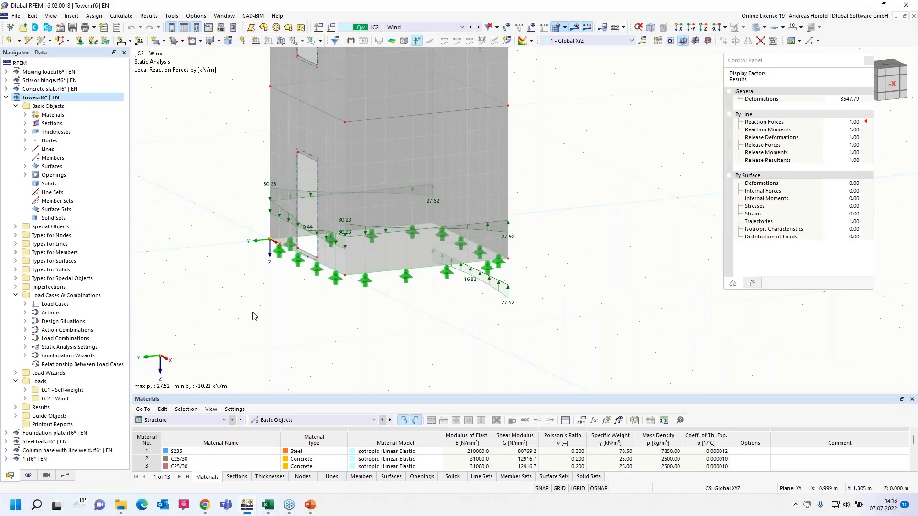
left_click_drag(259, 393, 259, 316)
- Show the Static Analysis results by line table for LC2 Wind line support forces
left_click(184, 342)
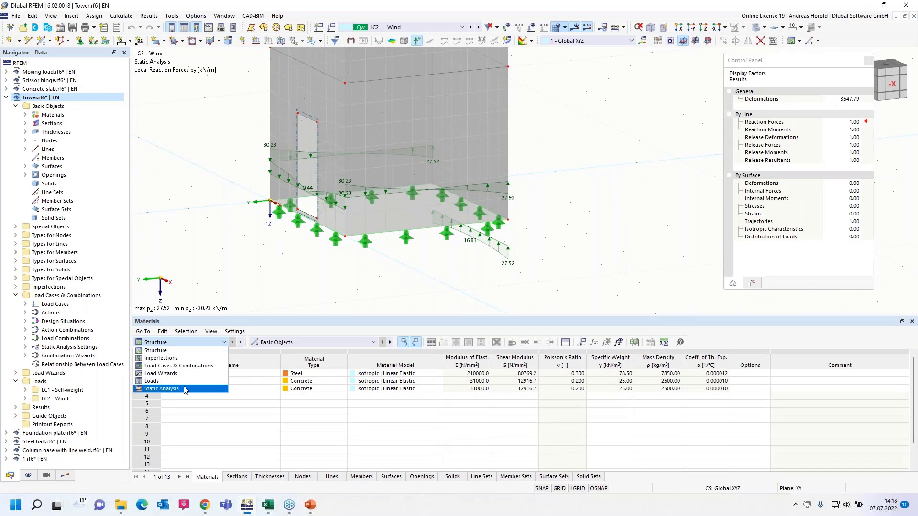
left_click(185, 389)
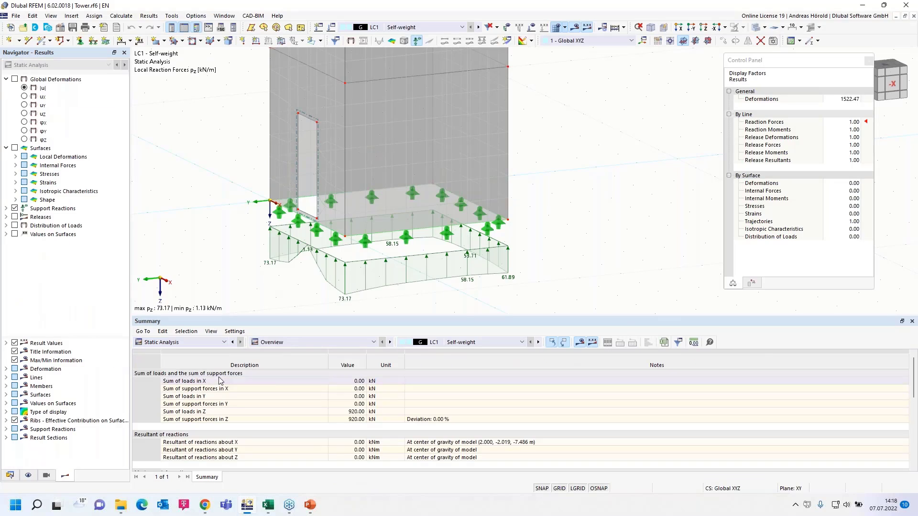
left_click(315, 342)
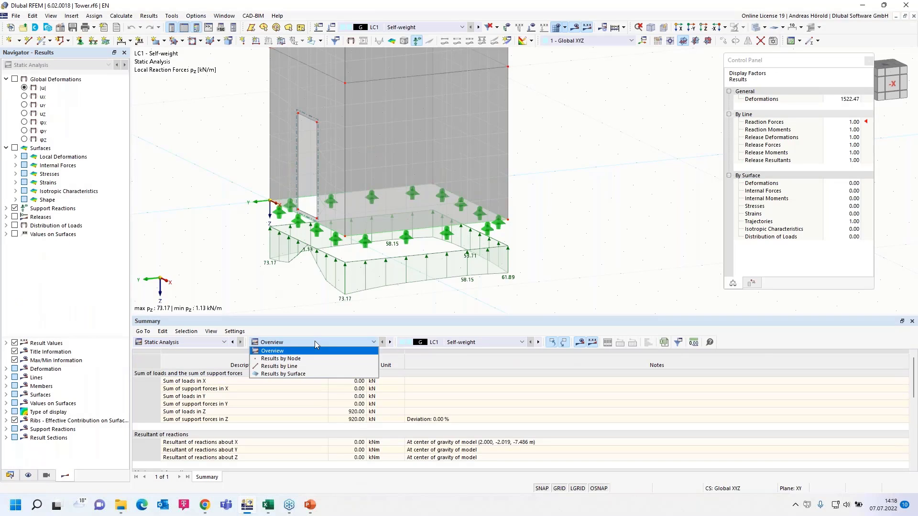
left_click(311, 367)
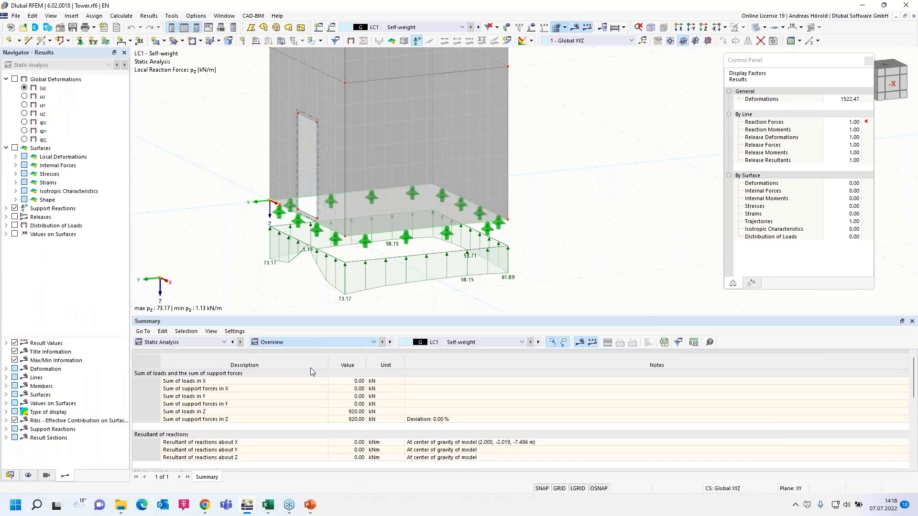
left_click(538, 342)
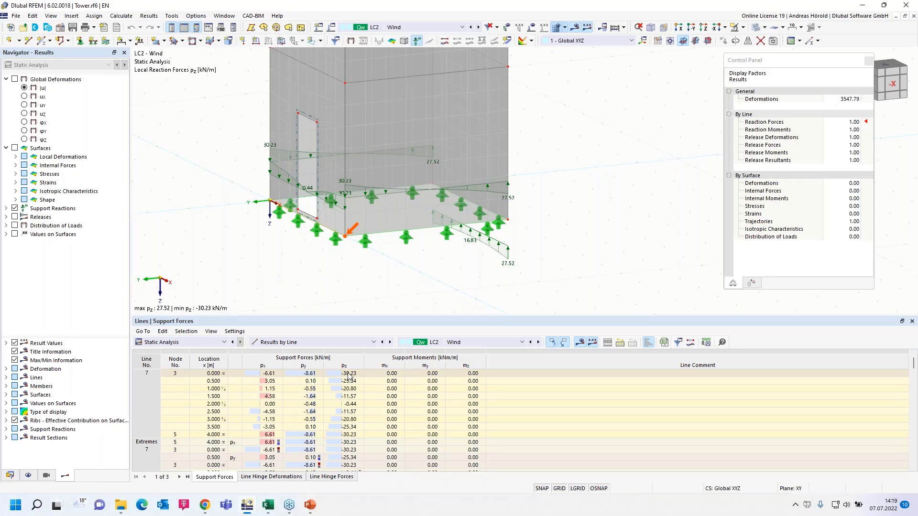
- Export the LC2 Wind line support forces table to Excel, review it, then minimize Excel
left_click(665, 343)
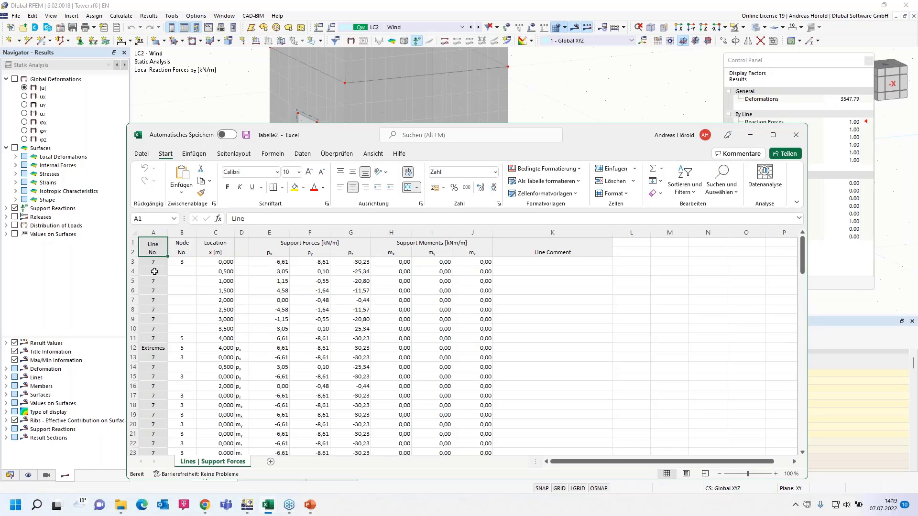
scroll(160, 325, "down", 11)
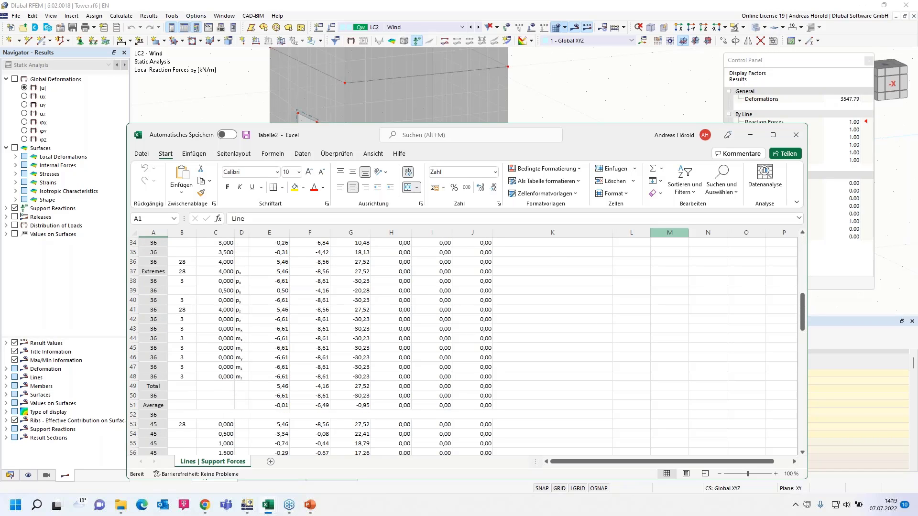
left_click(751, 135)
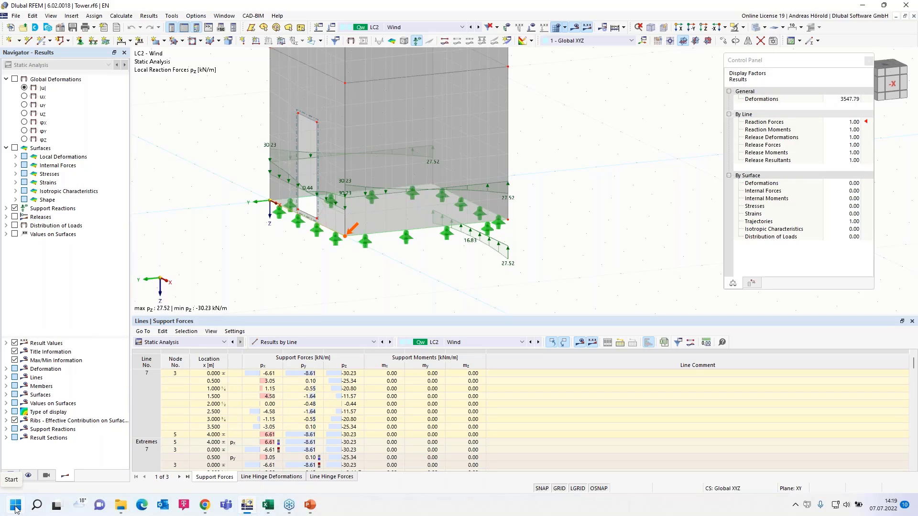
- Collapse Tower.rf6, open Foundation plate.rf6 and select edge line 6
left_click(10, 477)
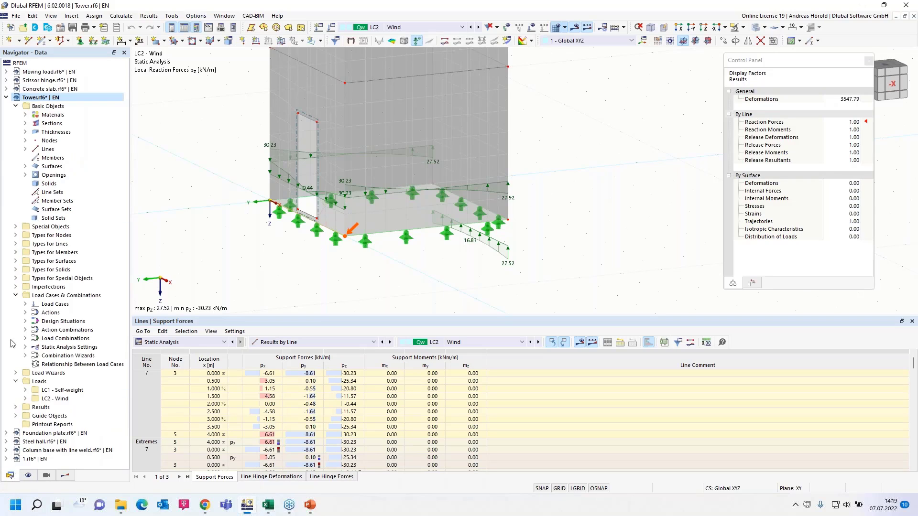
left_click(5, 98)
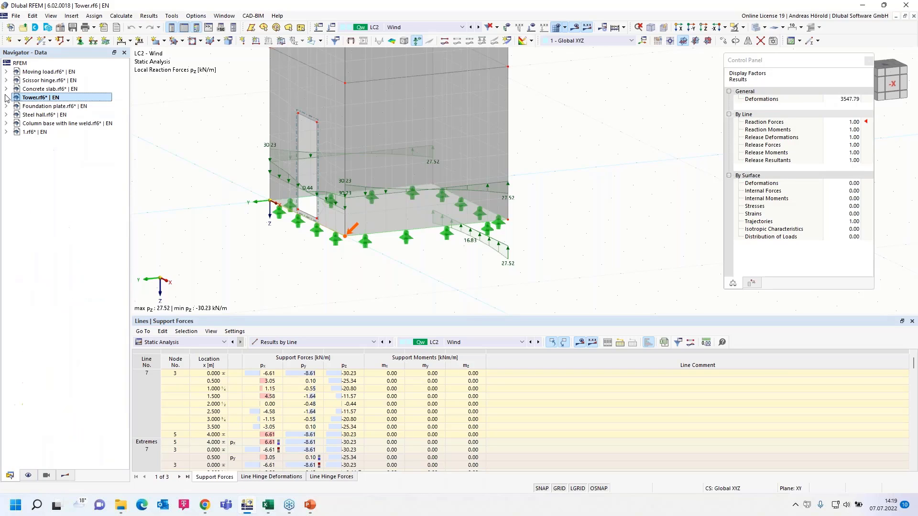
left_click(59, 107)
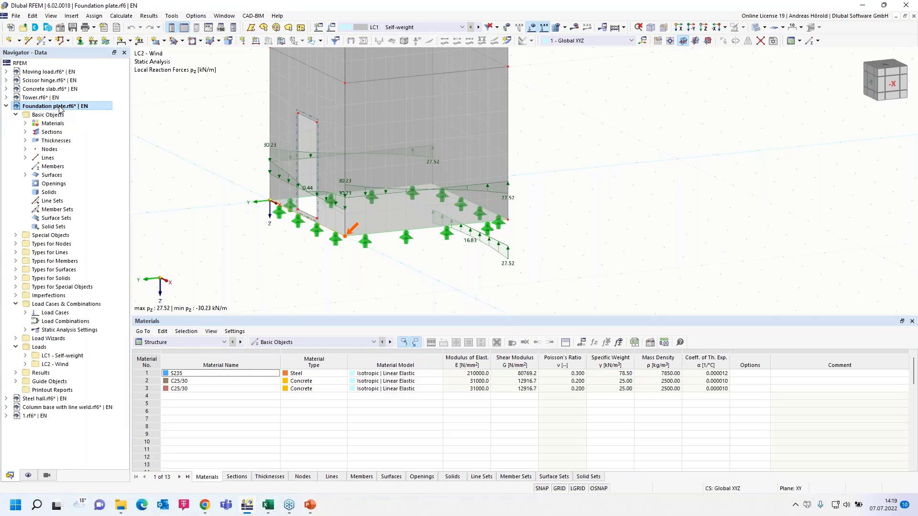
left_click(417, 221)
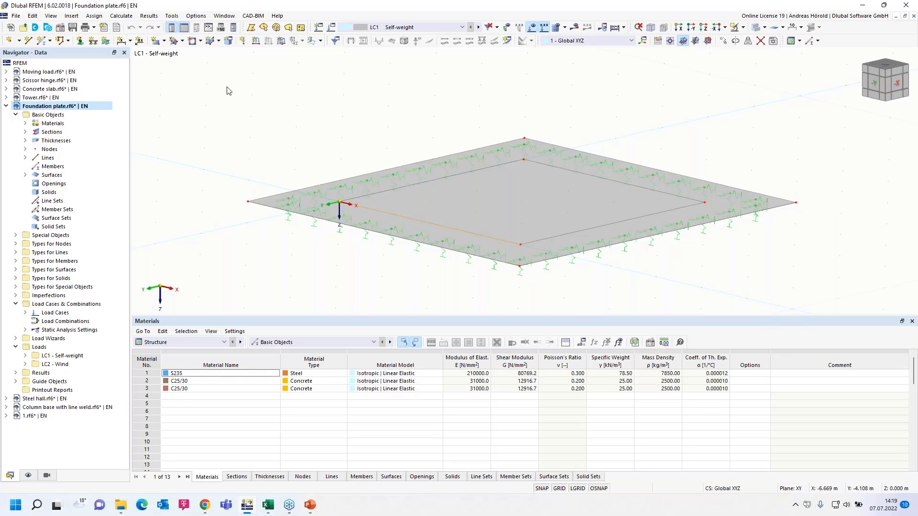
- Create a new line load on line 6 with Varying distribution
left_click(256, 42)
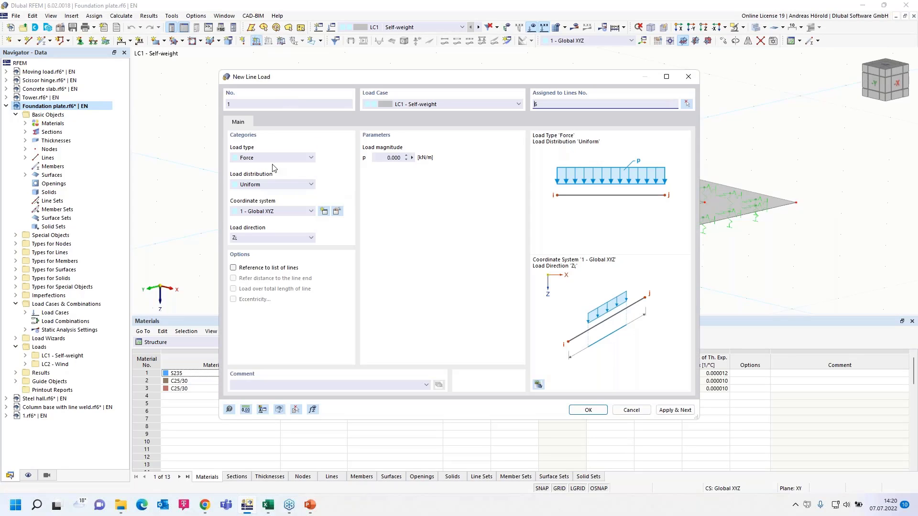
left_click(276, 186)
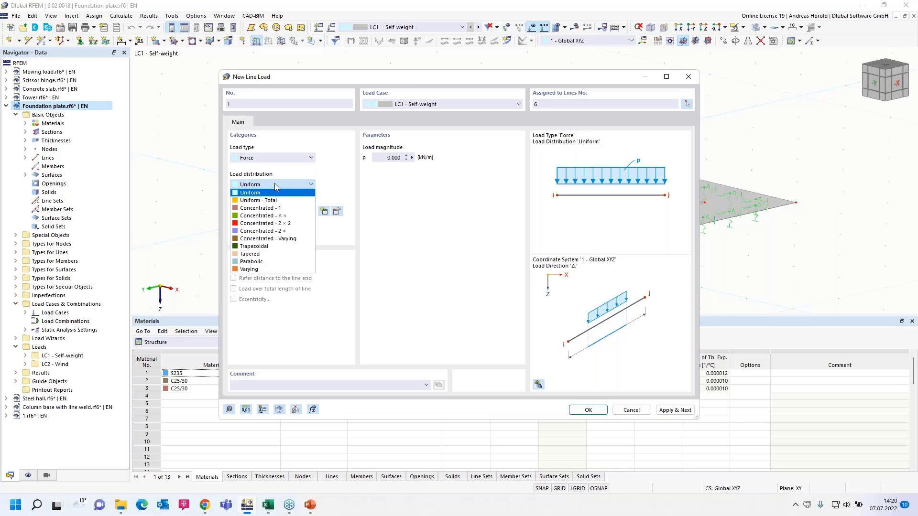
left_click(276, 270)
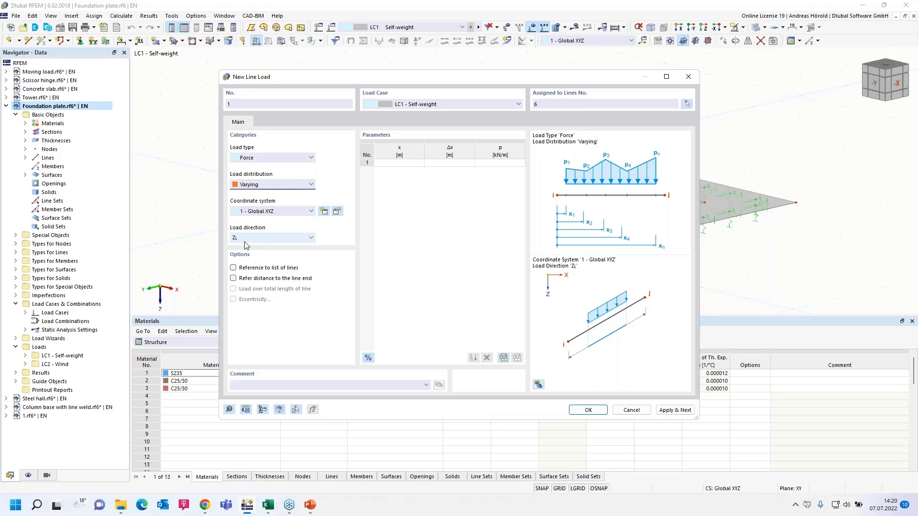
left_click(403, 164)
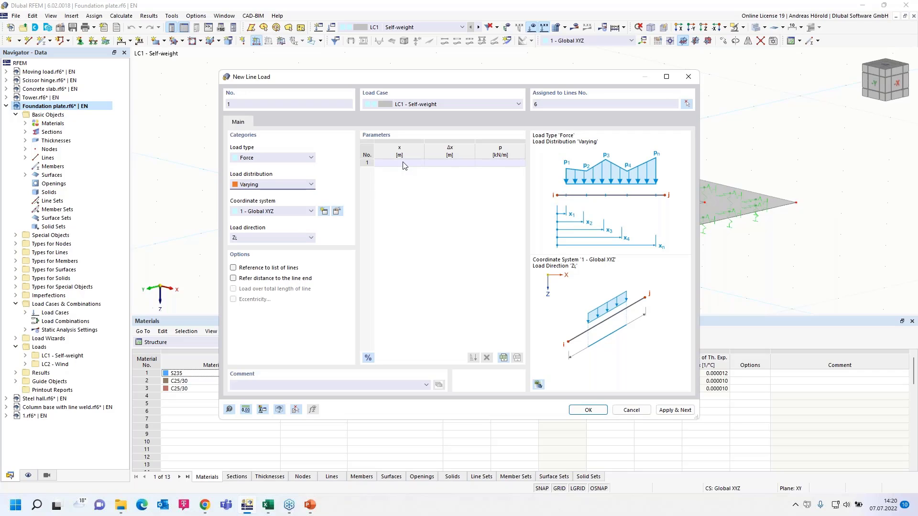
- Copy locations C3:C11 from Excel and paste them as x values 0.000 to 4.000
mouse_move(266, 507)
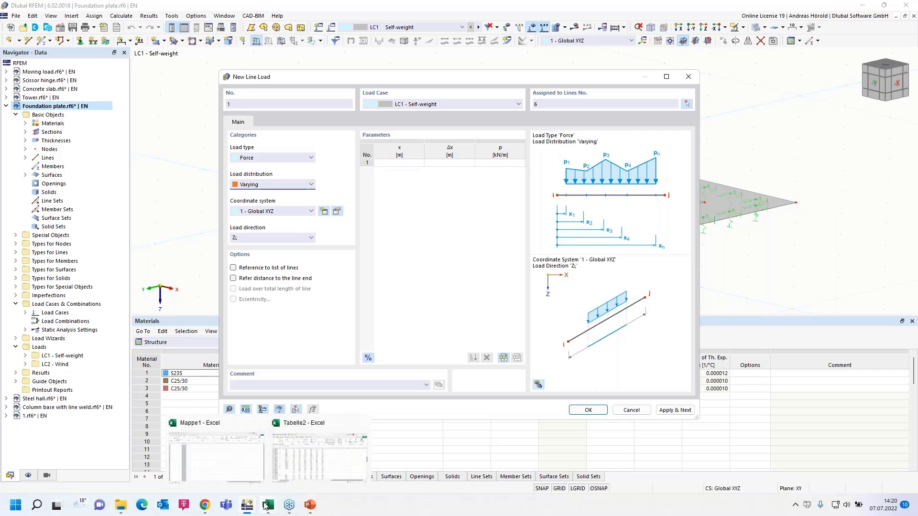
left_click(308, 439)
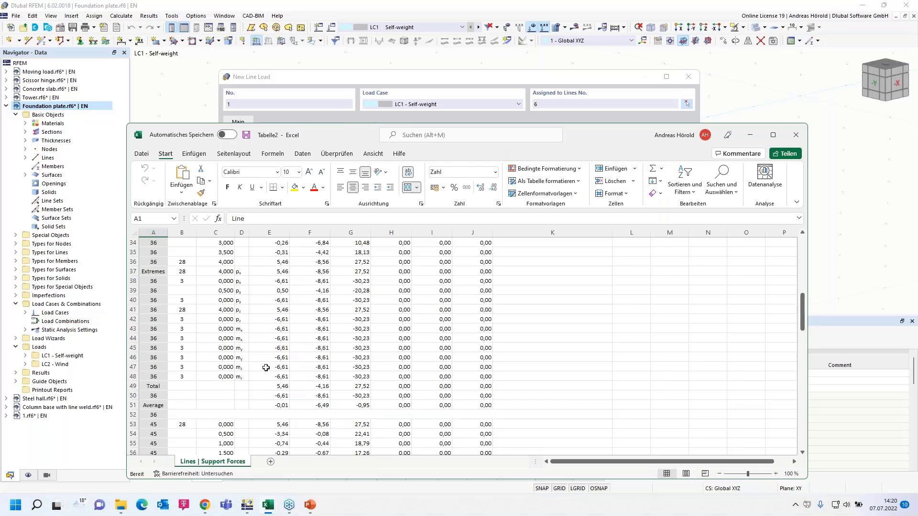
scroll(236, 325, "up", 10)
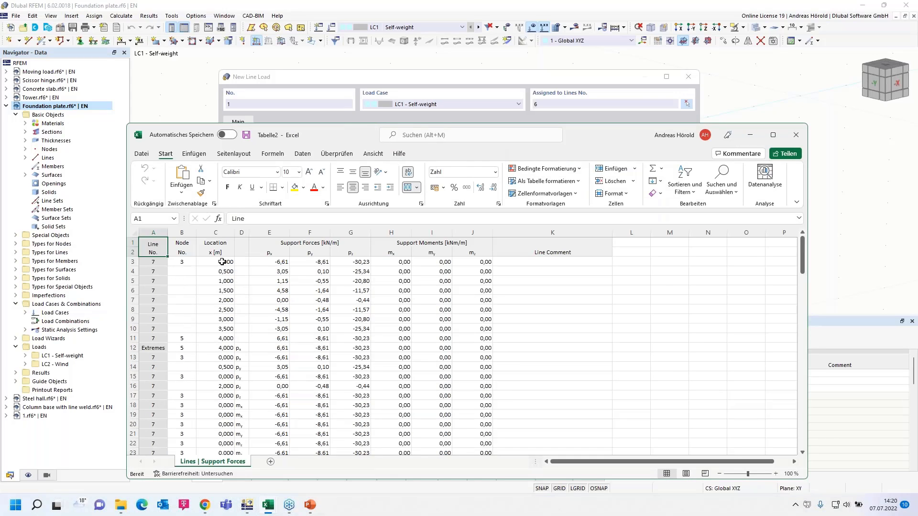
left_click_drag(222, 261, 220, 336)
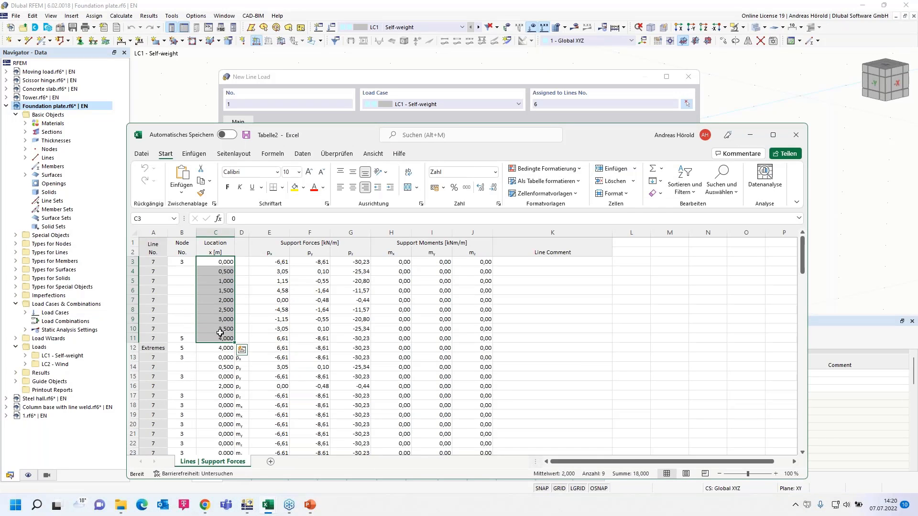
key("ctrl+c")
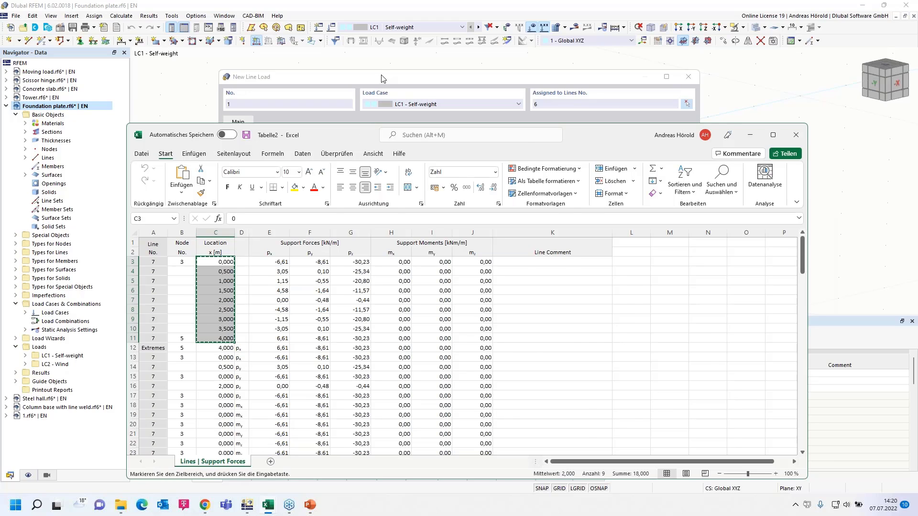
left_click(383, 78)
double_click(409, 164)
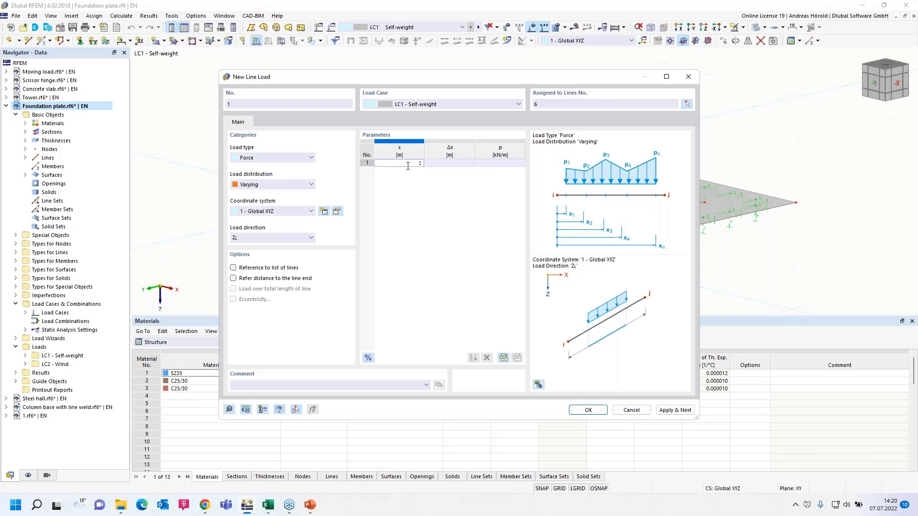
key("ctrl+v")
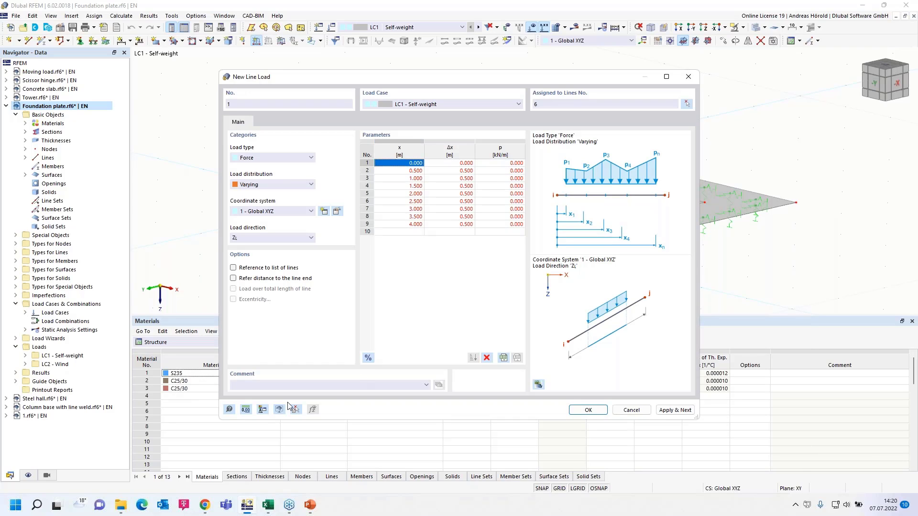
- Paste the nine support forces G3:G11 into the p column and confirm the load
mouse_move(266, 506)
left_click(295, 471)
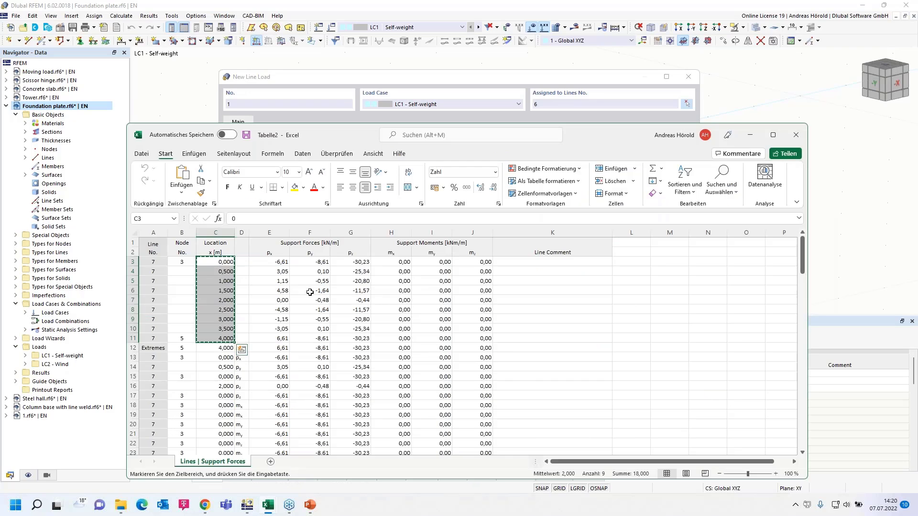
left_click_drag(361, 260, 354, 338)
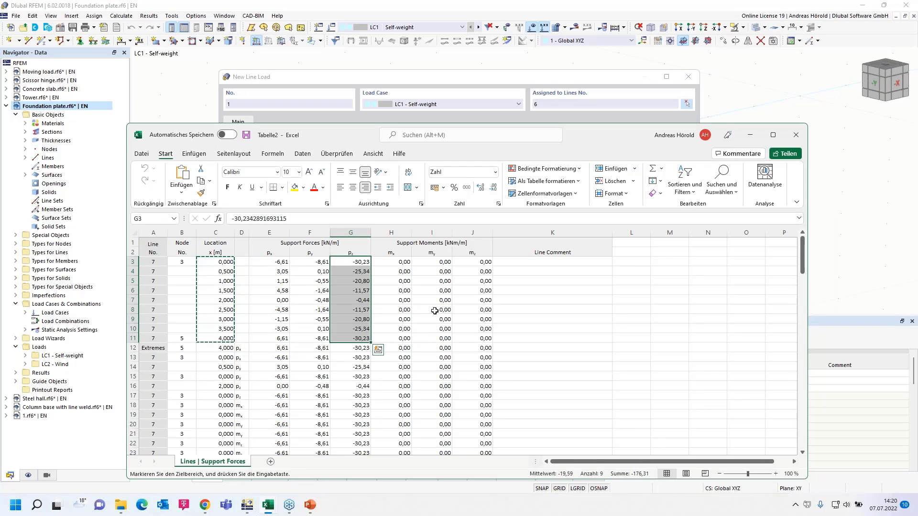
key("ctrl+c")
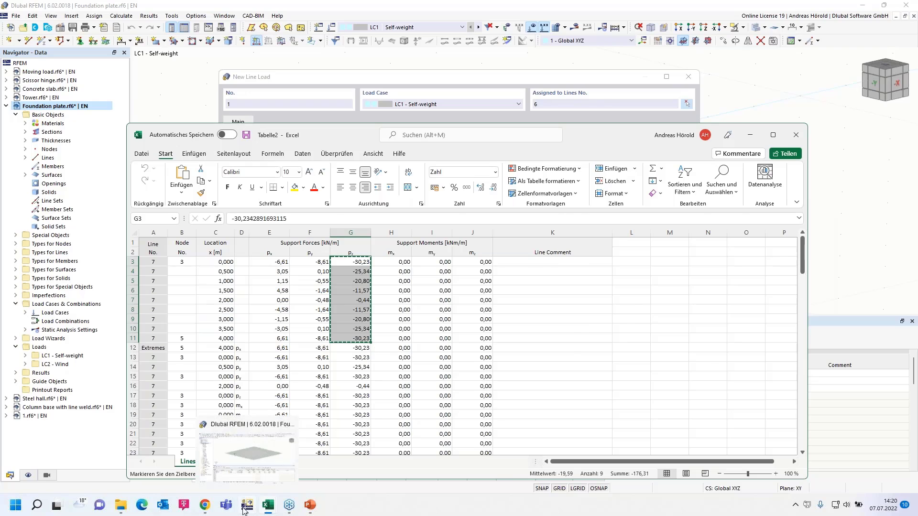
left_click(243, 509)
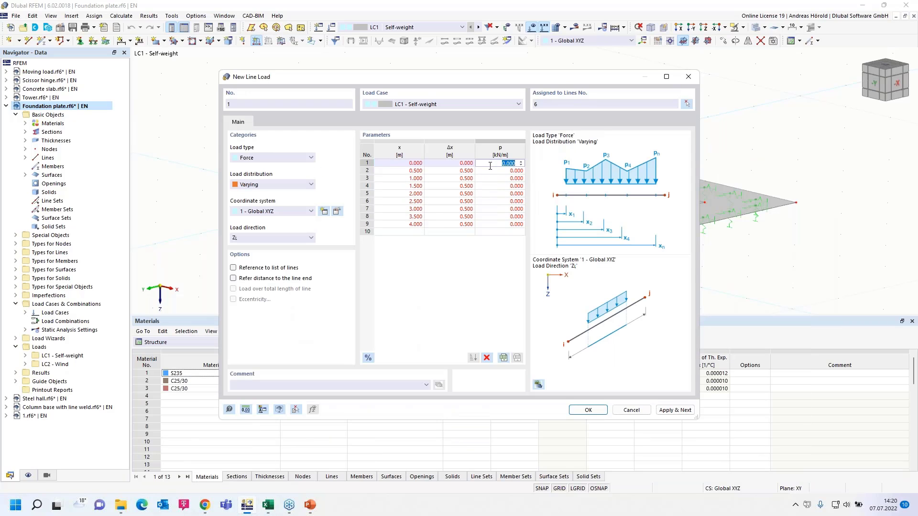
key("ctrl+v")
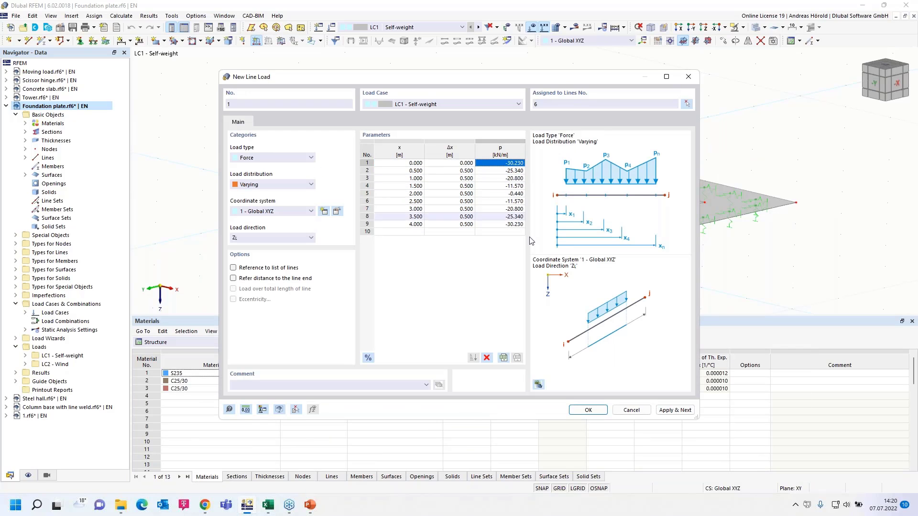
left_click(588, 410)
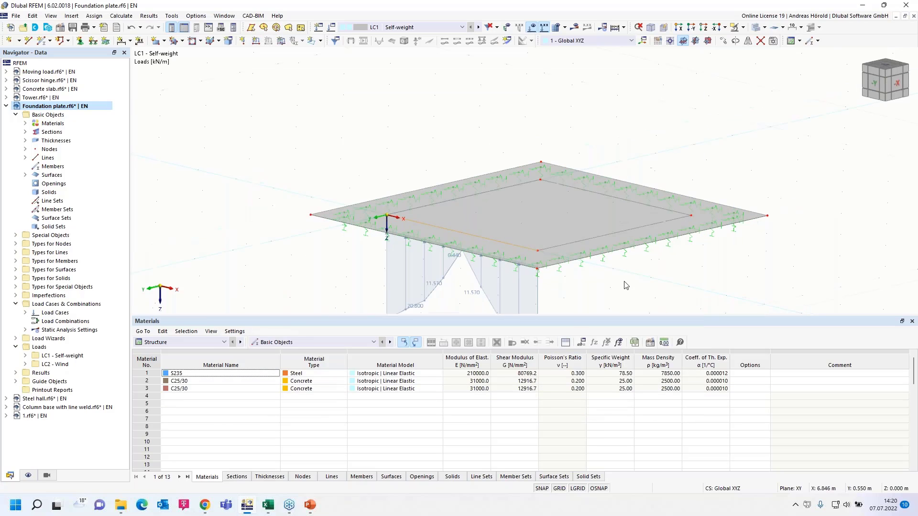
middle_click_drag(602, 268, 542, 203)
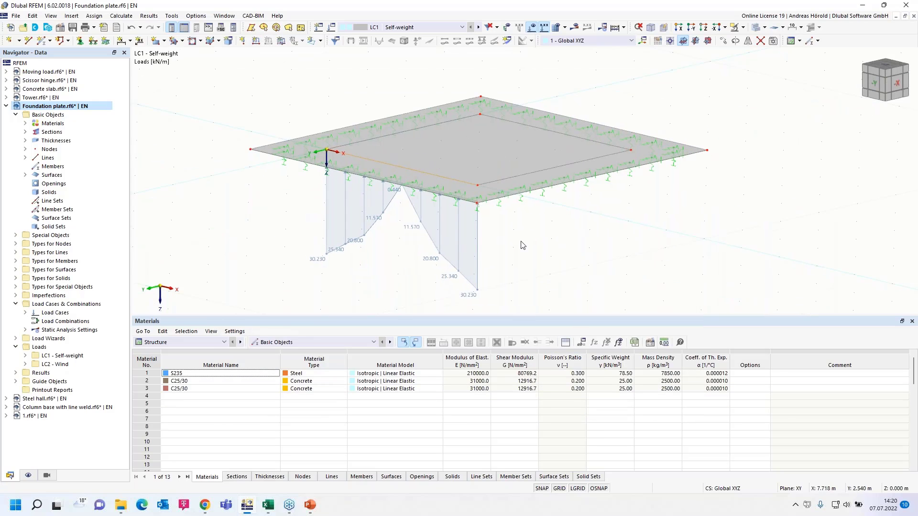
- Select line 7 and create a new line load with Varying distribution
left_click(516, 178)
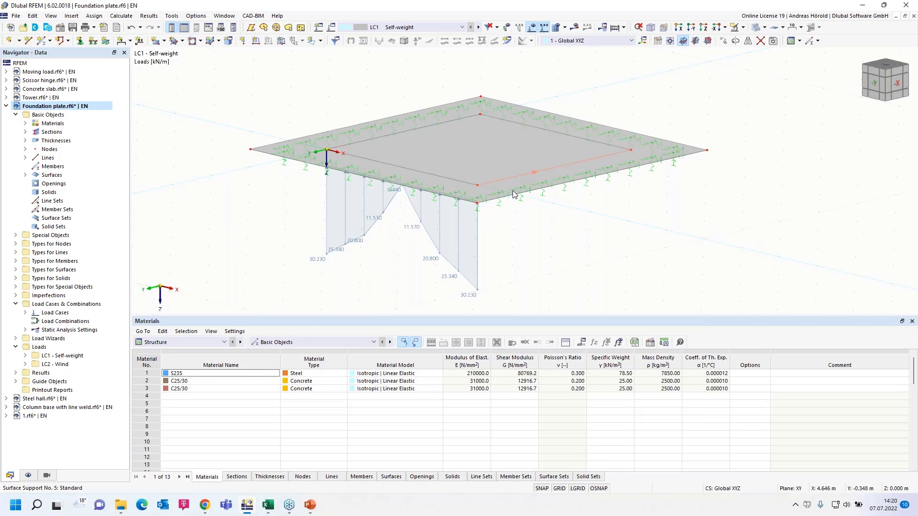
left_click(257, 43)
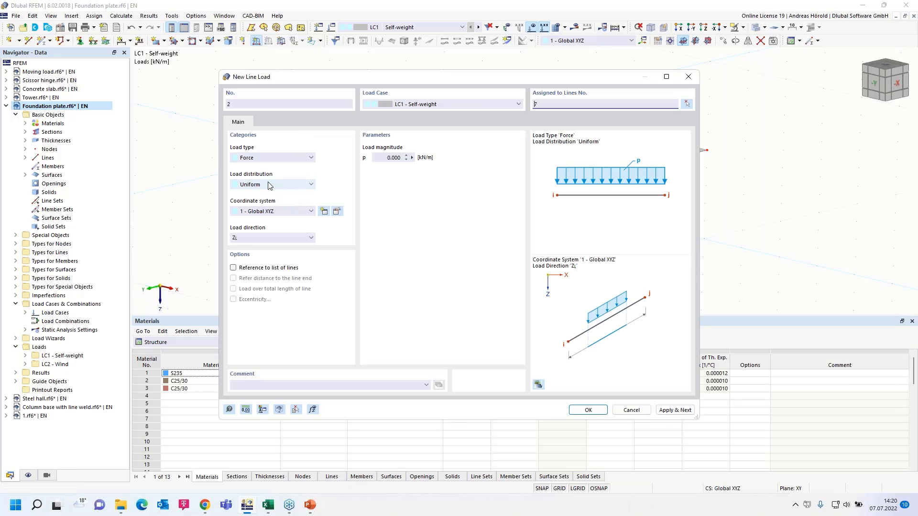
left_click(269, 184)
left_click(271, 270)
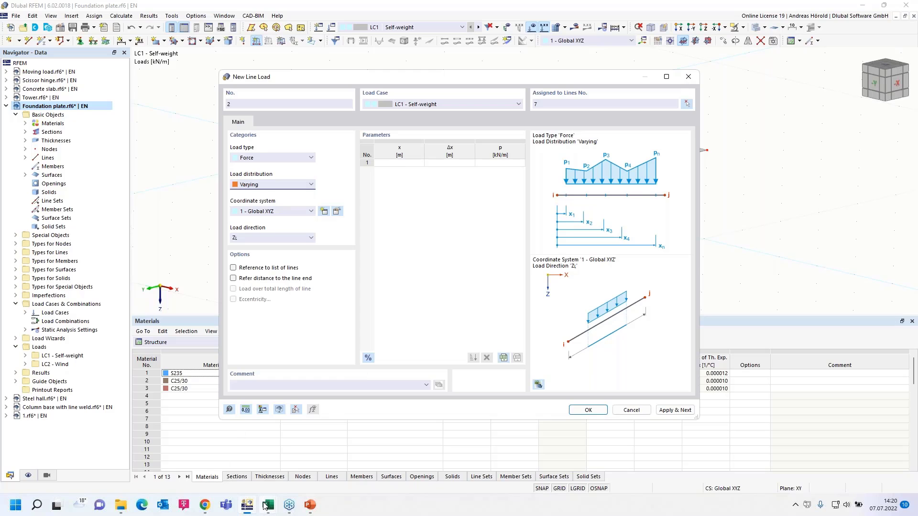
- Copy positions C28:C36 from Excel and paste them as the x values
mouse_move(268, 507)
left_click(299, 461)
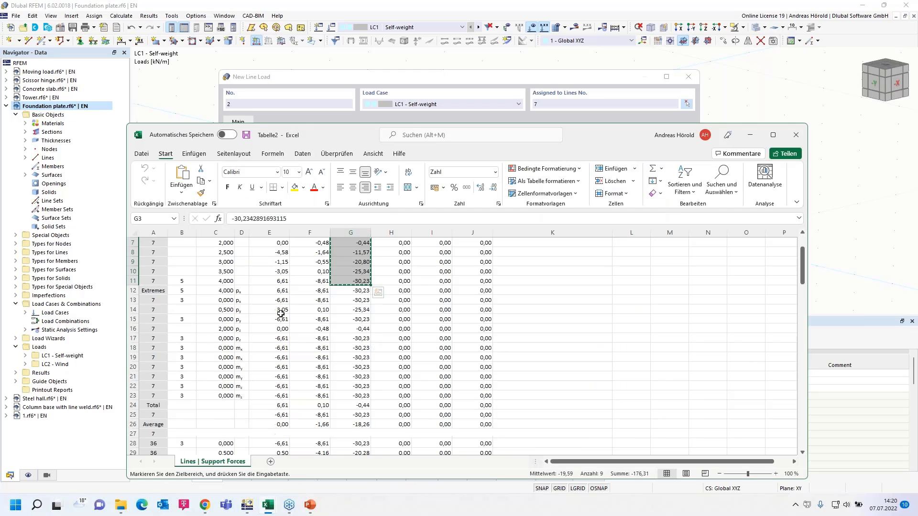
scroll(281, 313, "down", 5)
left_click_drag(212, 273, 213, 347)
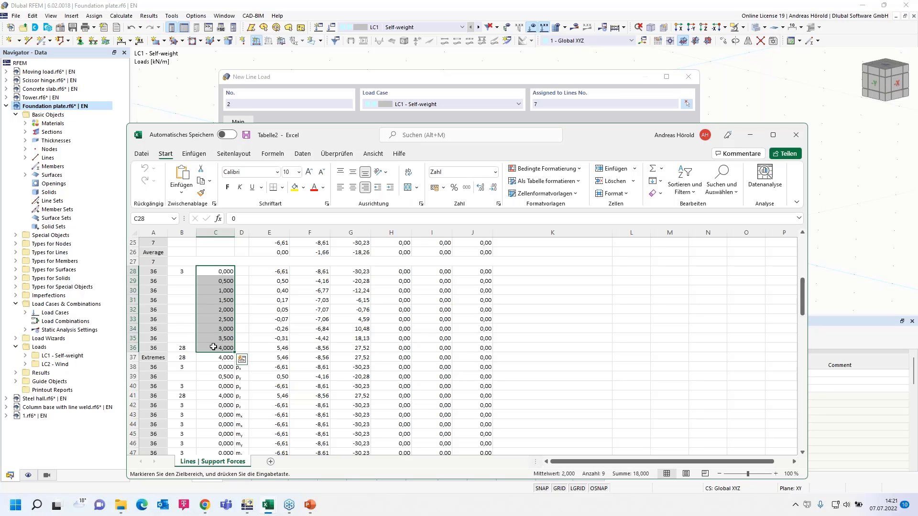
key("ctrl+c")
mouse_move(306, 512)
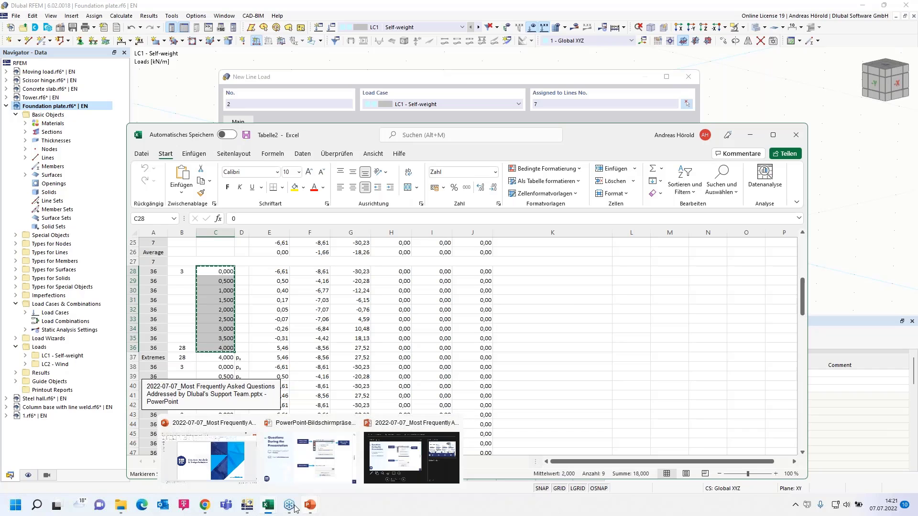
left_click(247, 506)
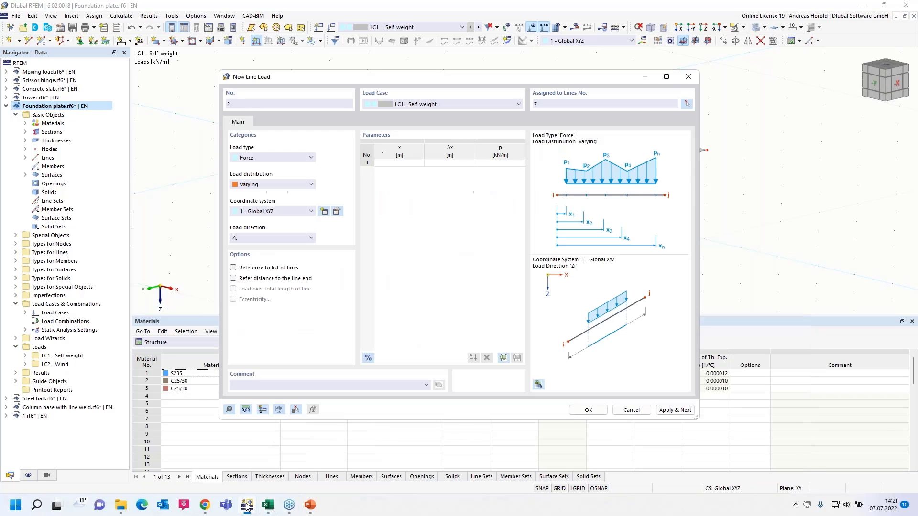
left_click(378, 165)
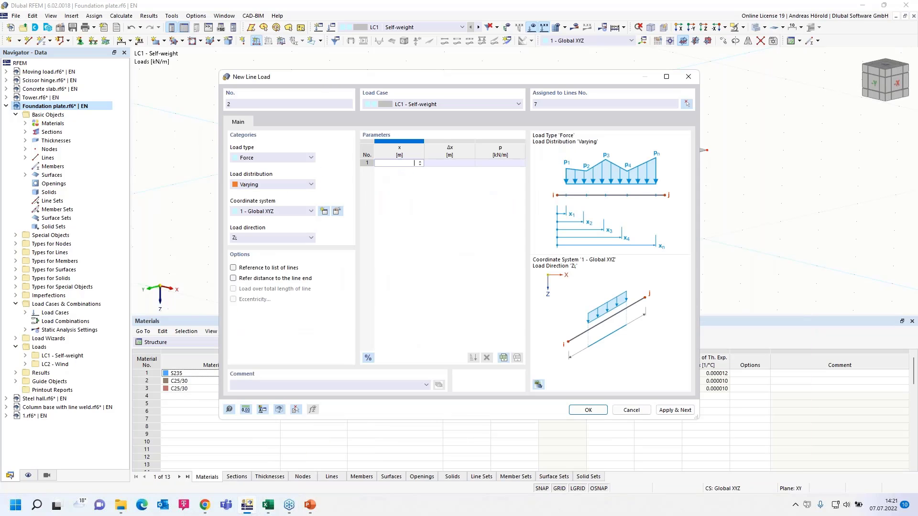
key("ctrl+v")
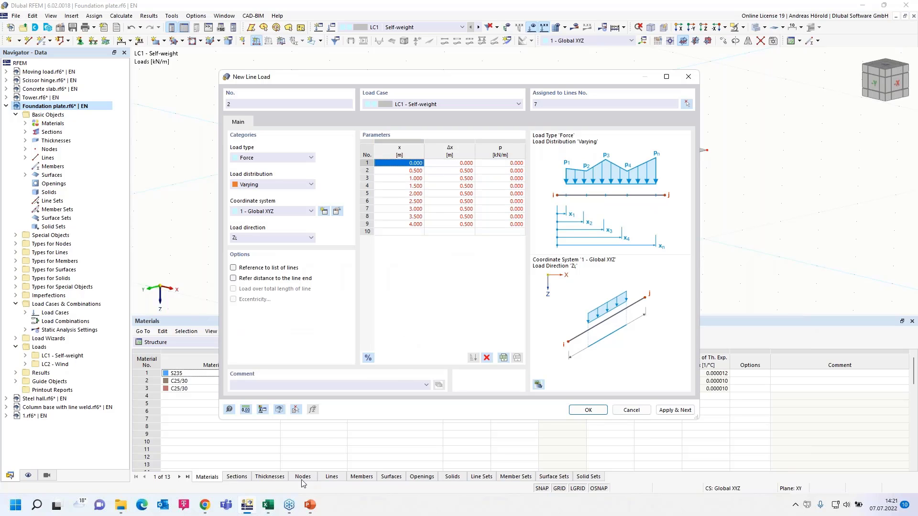
- Paste support forces G28:G36 into the p column (−30.230 to 27.520 kN/m) and confirm
left_click(268, 504)
left_click(293, 461)
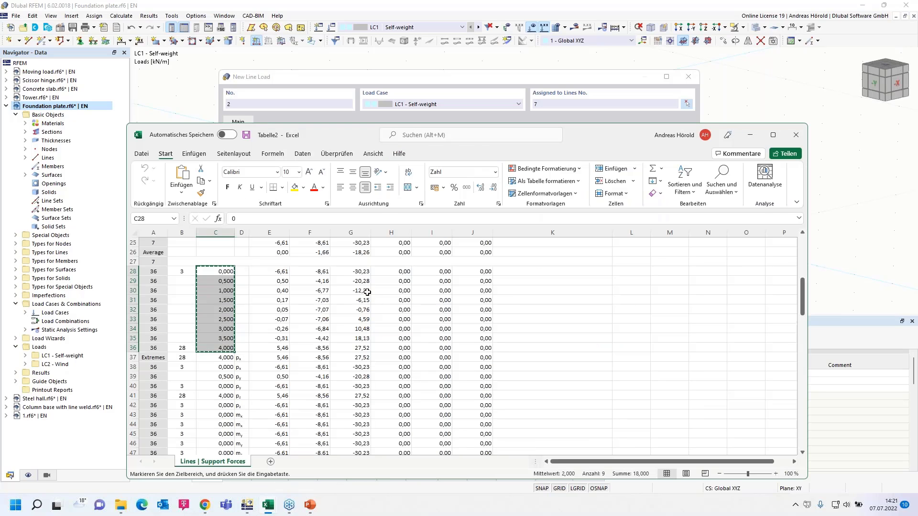
left_click_drag(356, 270, 353, 348)
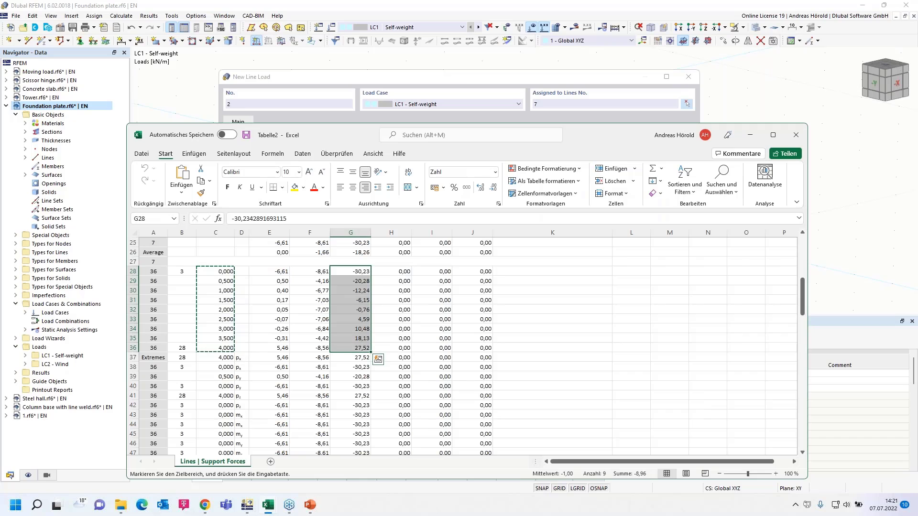
key("ctrl+c")
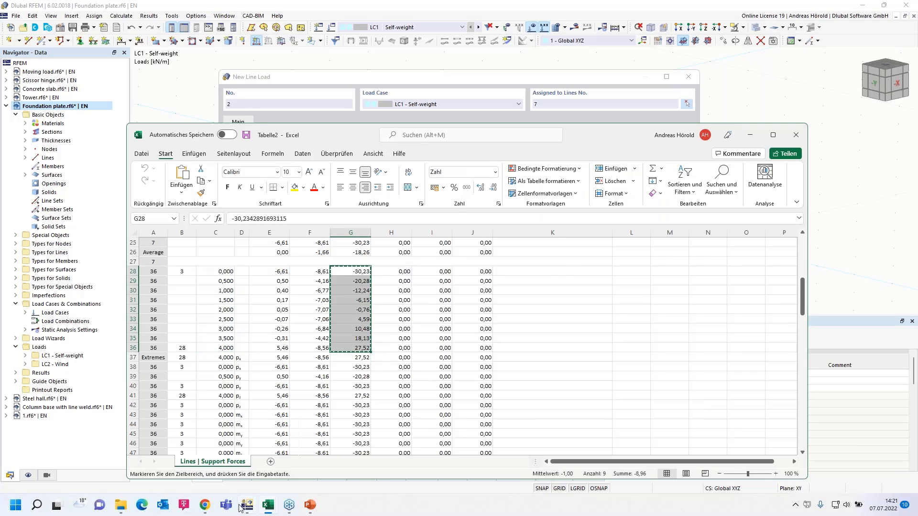
left_click(247, 505)
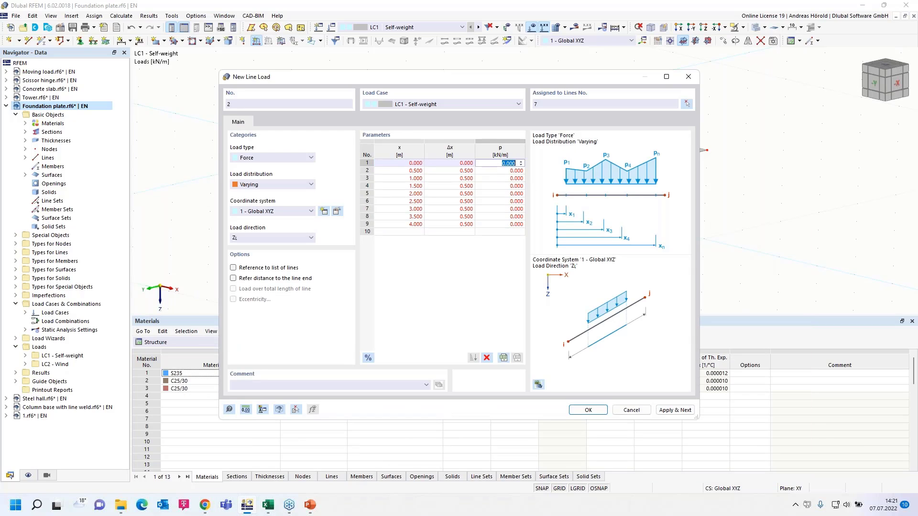
key("ctrl+v")
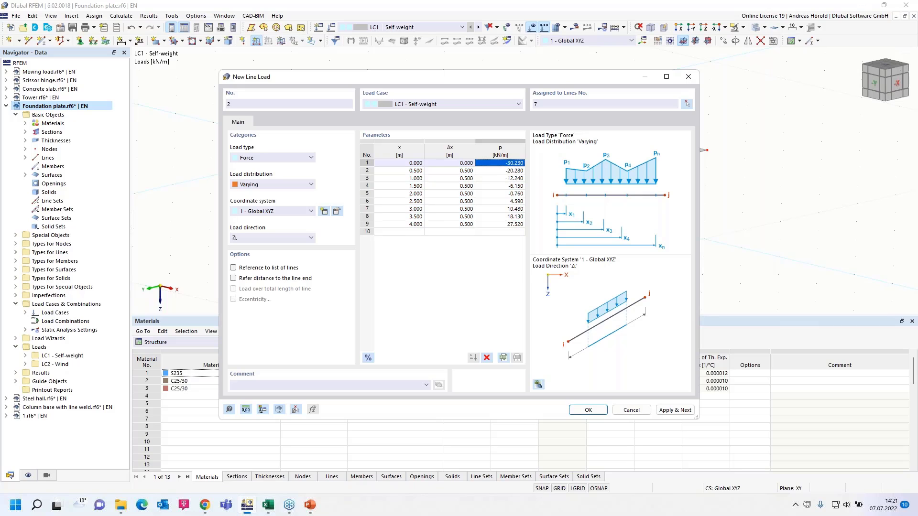
left_click(589, 410)
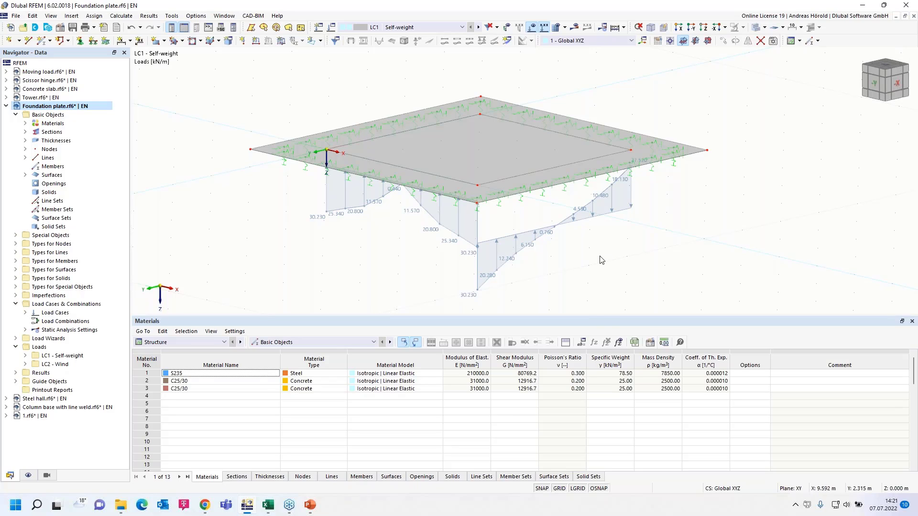
- Lower the table splitter for a taller model view and collapse Foundation plate.rf6
left_click_drag(596, 316, 593, 372)
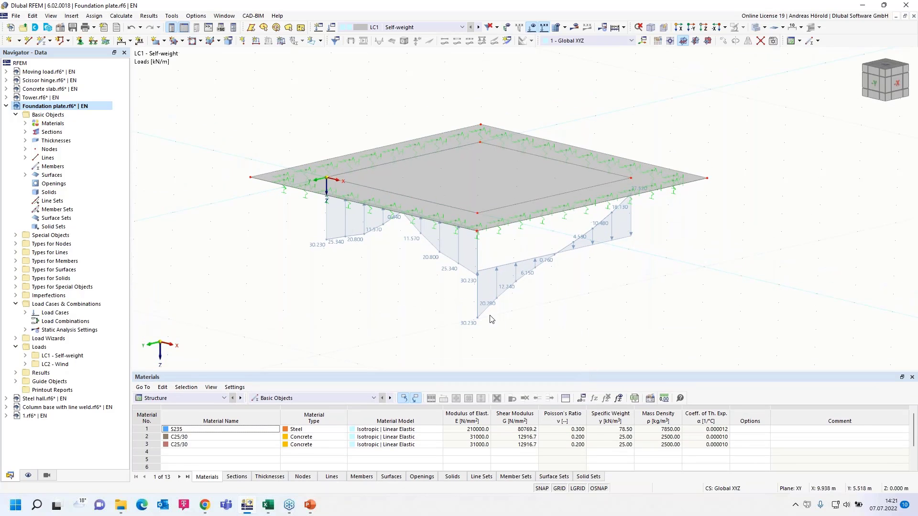
left_click(6, 106)
- Switch to the Steel hall model and show results for design situation DS1
left_click(47, 116)
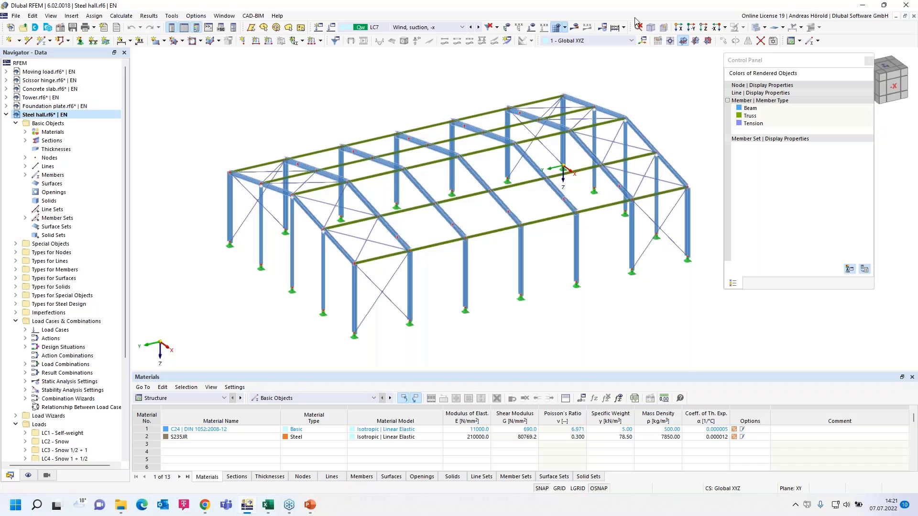
left_click(420, 27)
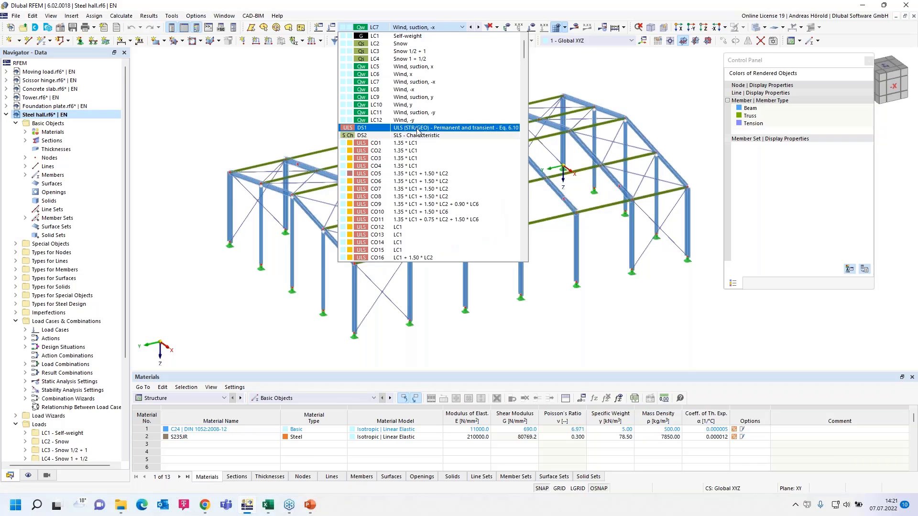
left_click(419, 128)
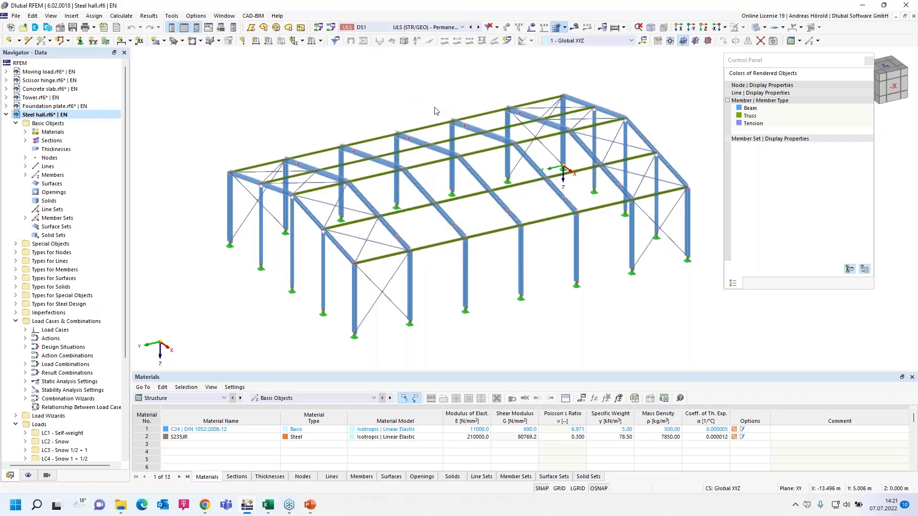
left_click(574, 28)
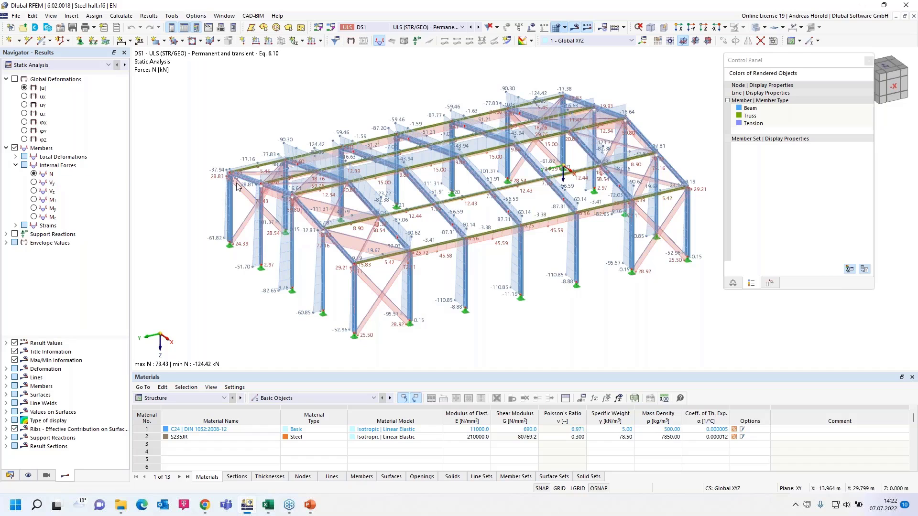
- Display Vz then My moment diagrams and the Static Analysis summary table
left_click(34, 191)
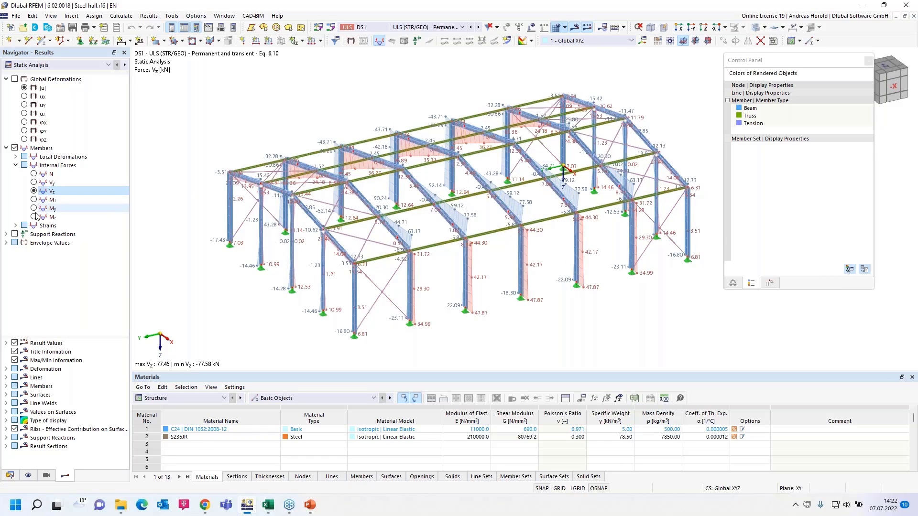
left_click(33, 208)
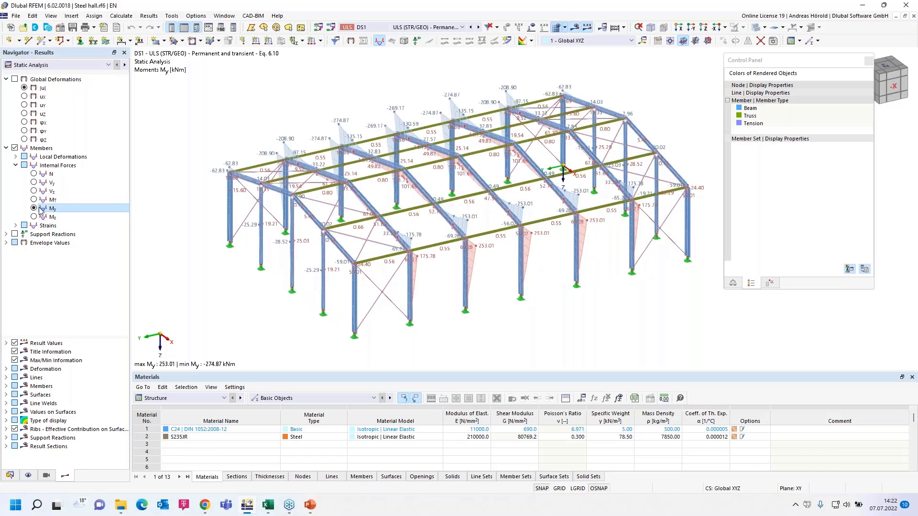
left_click(199, 401)
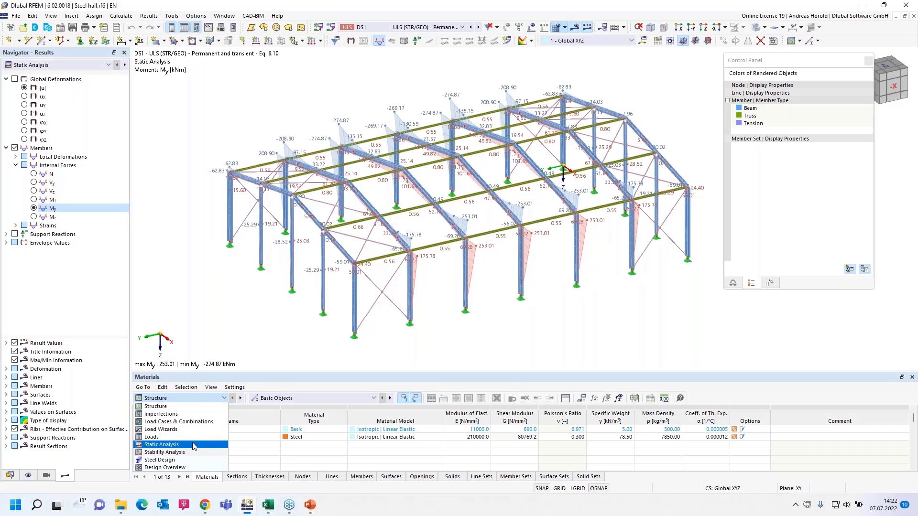
left_click(162, 445)
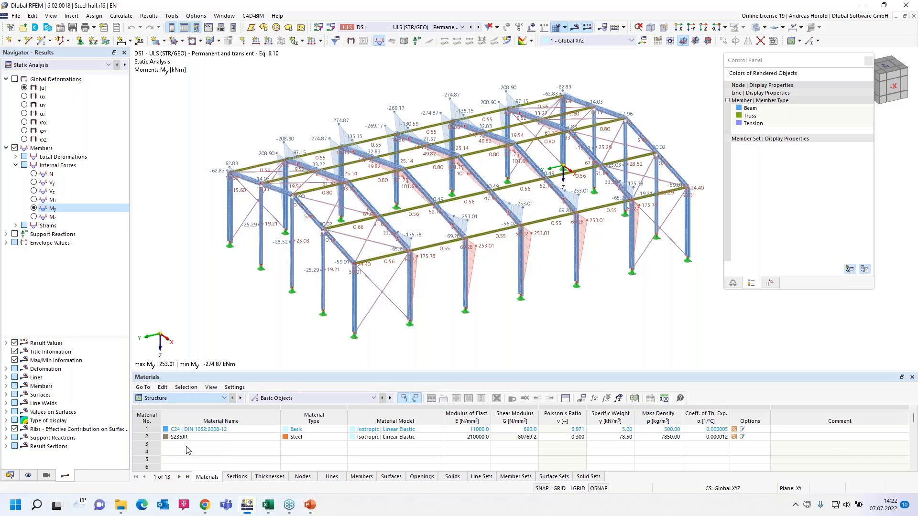
- Switch the results table to internal forces by member for design situation DS1
left_click(308, 400)
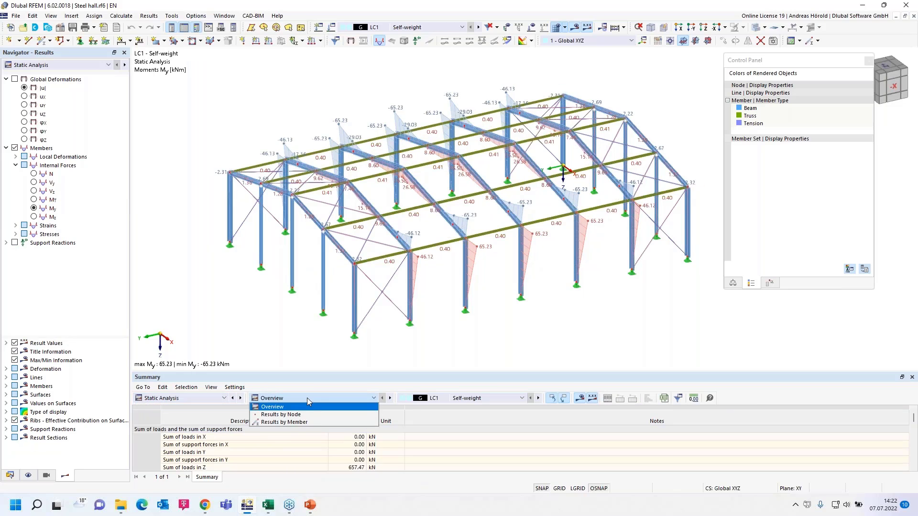
left_click(314, 424)
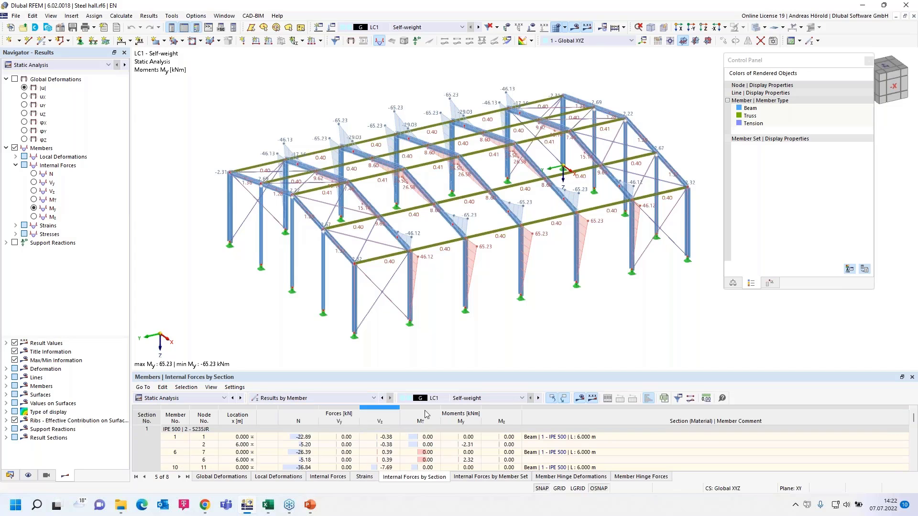
left_click(502, 401)
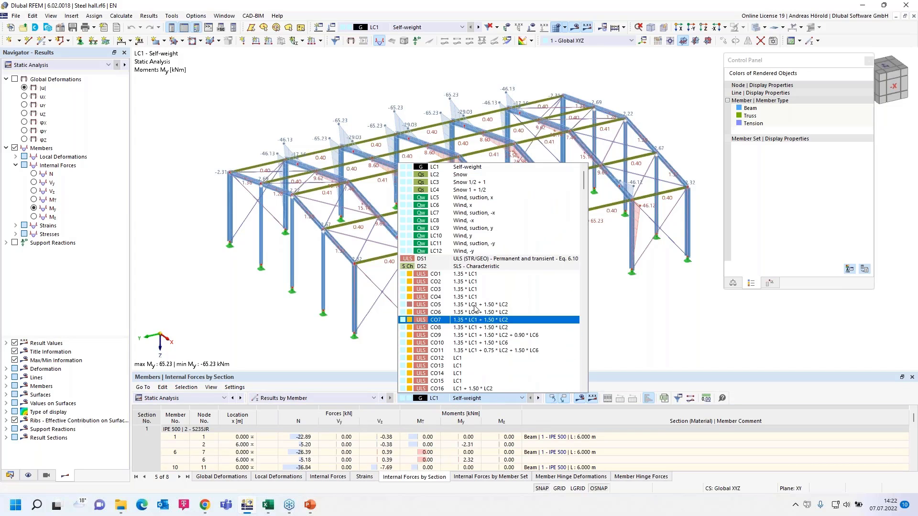
left_click(473, 260)
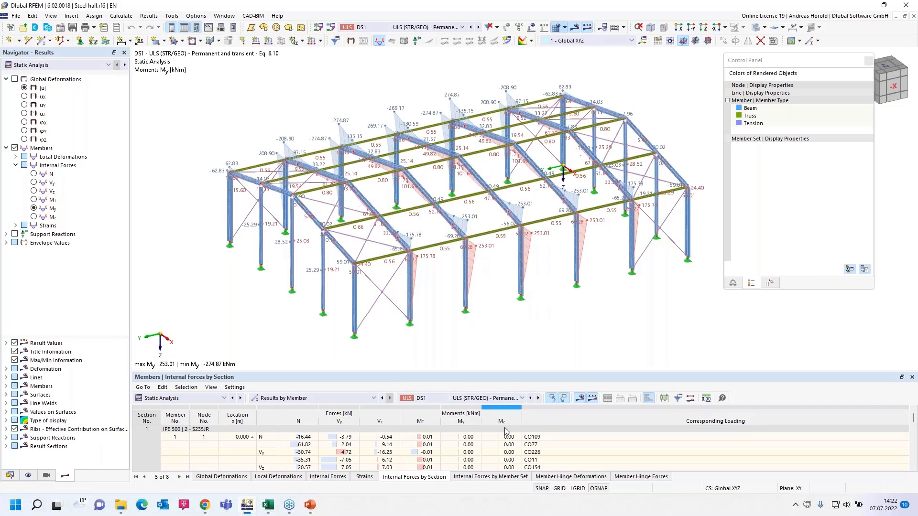
- Enlarge the results table and scroll through the DS1 internal forces by section
left_click_drag(451, 371, 449, 289)
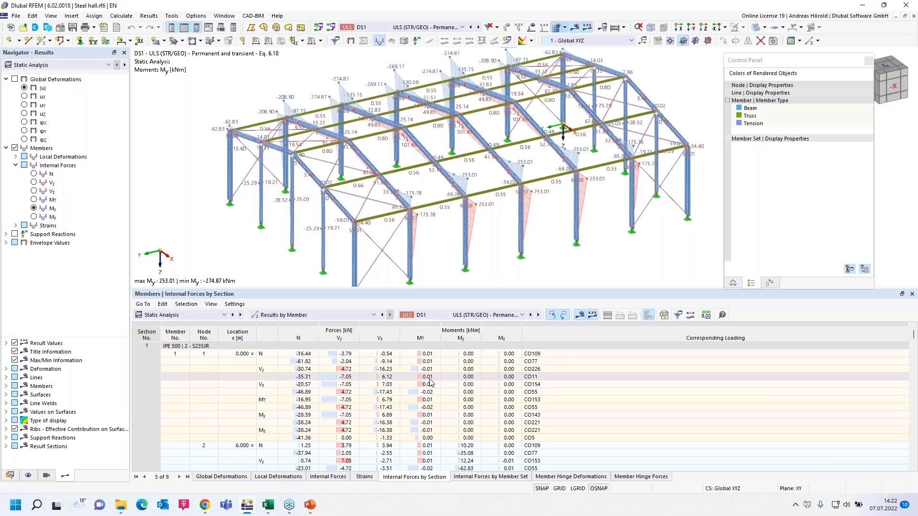
scroll(471, 390, "down", 20)
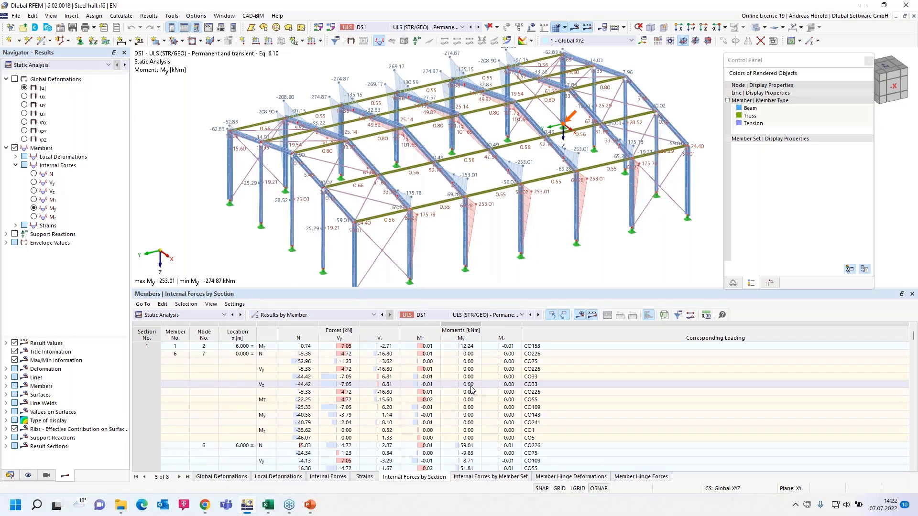
scroll(471, 390, "down", 20)
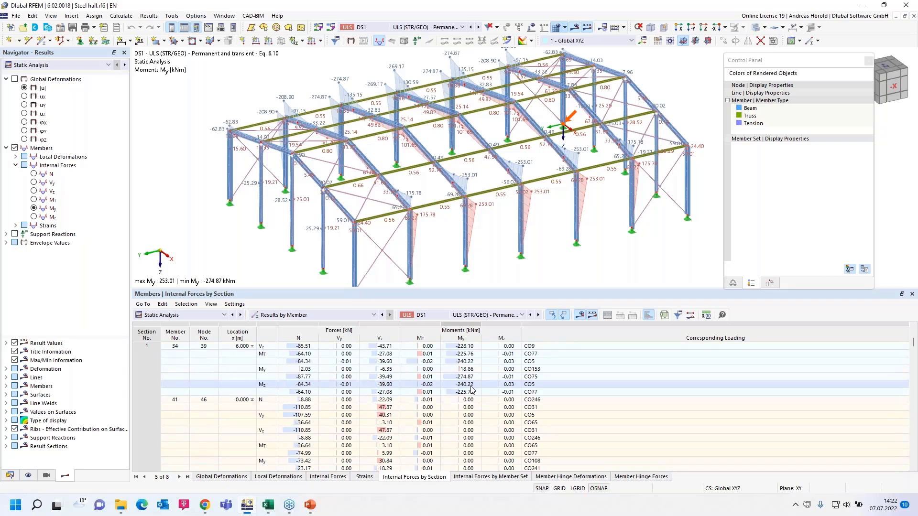
scroll(471, 390, "down", 20)
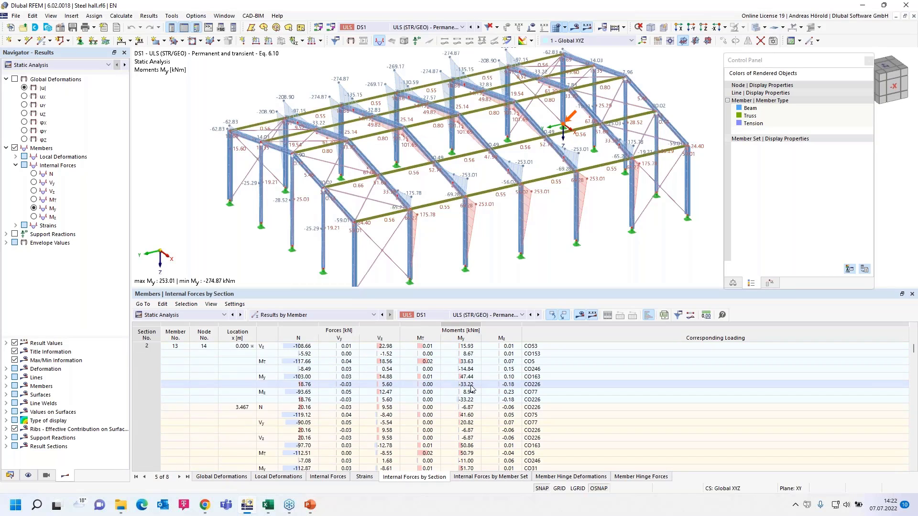
scroll(471, 388, "down", 20)
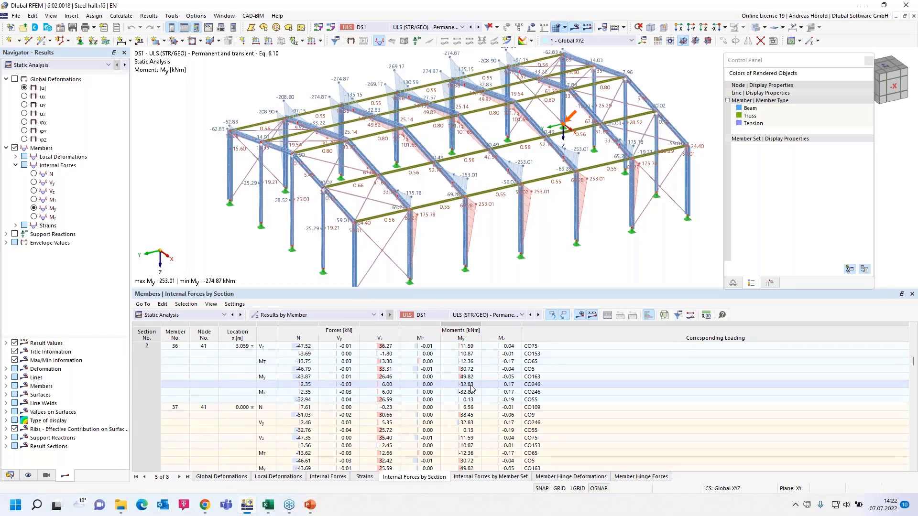
left_click(471, 385)
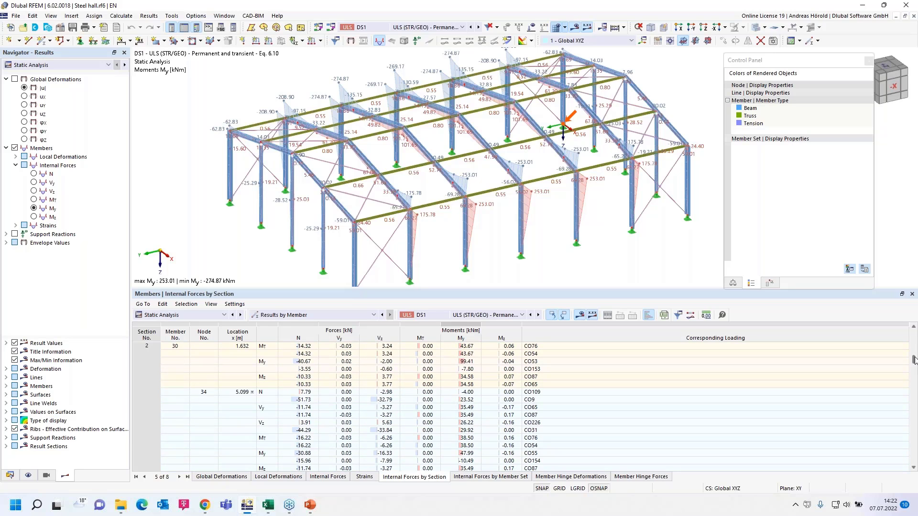
left_click_drag(913, 362, 914, 331)
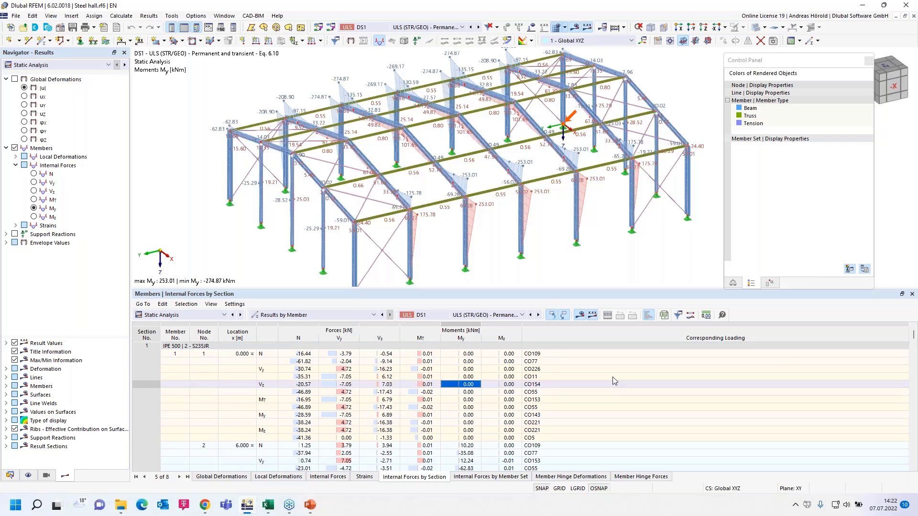
- Exclude member start, internal, end, per-member extreme and total max/min rows from the envelope table
left_click(679, 315)
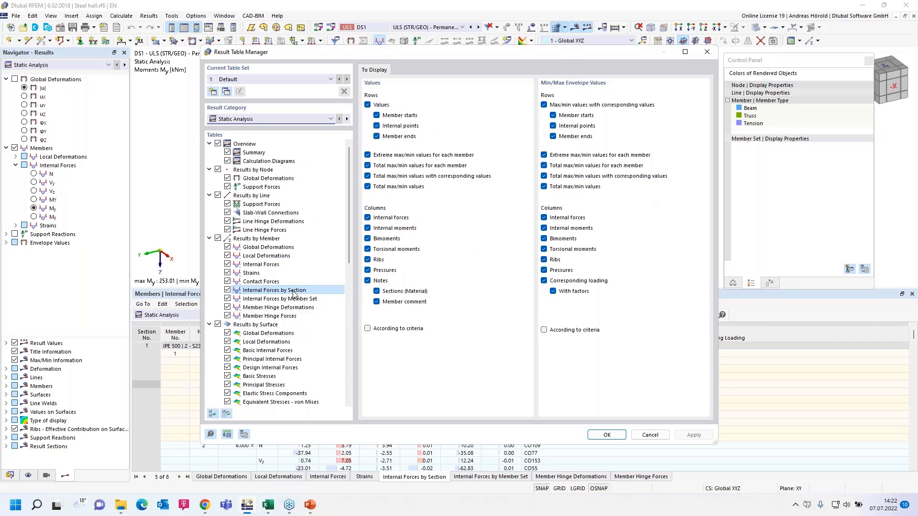
left_click(554, 136)
left_click(553, 125)
left_click(553, 115)
left_click(545, 155)
left_click(544, 176)
left_click(544, 186)
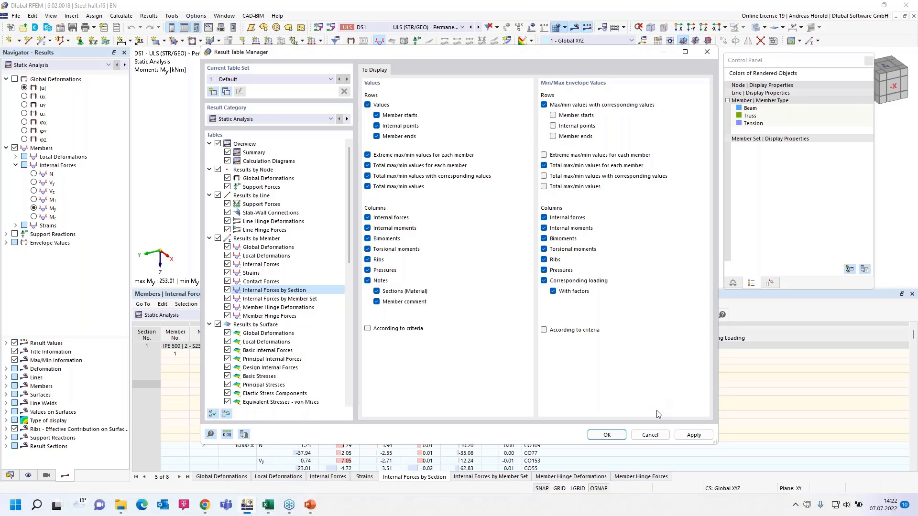
left_click(605, 435)
scroll(429, 401, "down", 5)
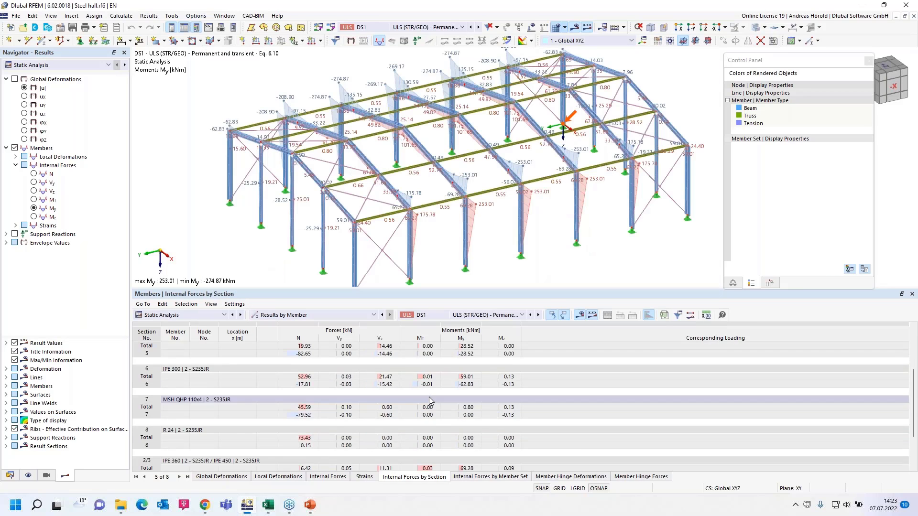
scroll(429, 400, "up", 5)
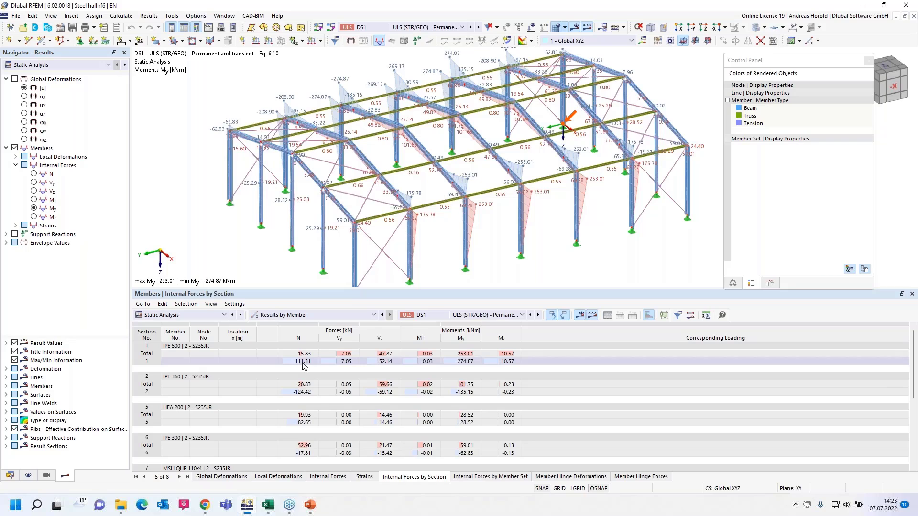
- Also drop per-member total max/min rows, then select member 25's 253.01 kNm My value
left_click(679, 318)
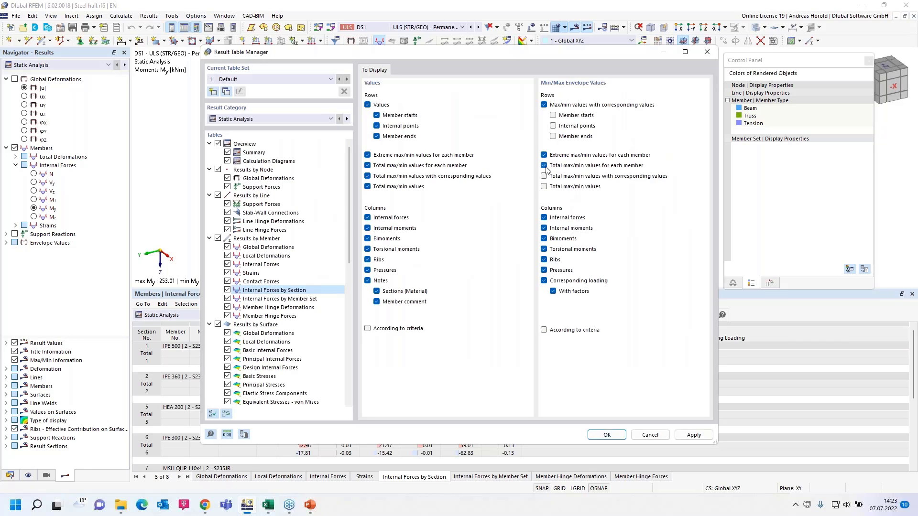
left_click(544, 166)
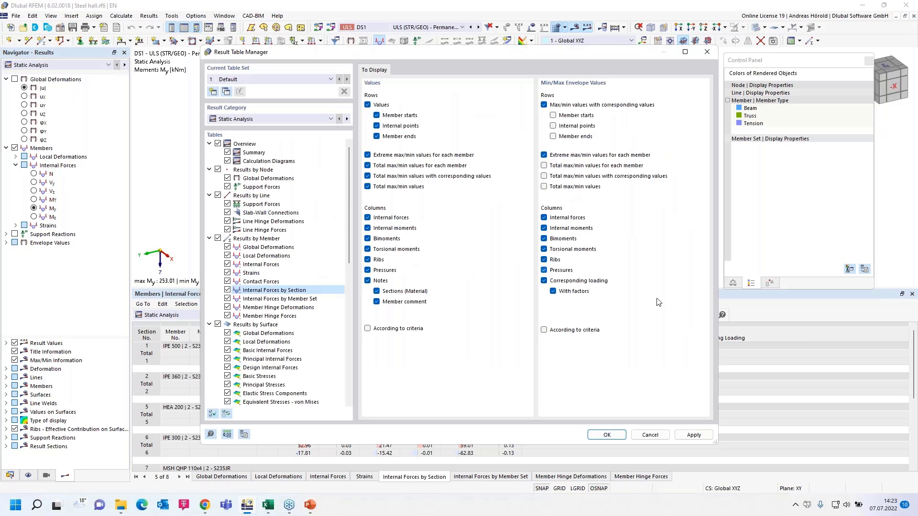
left_click(607, 436)
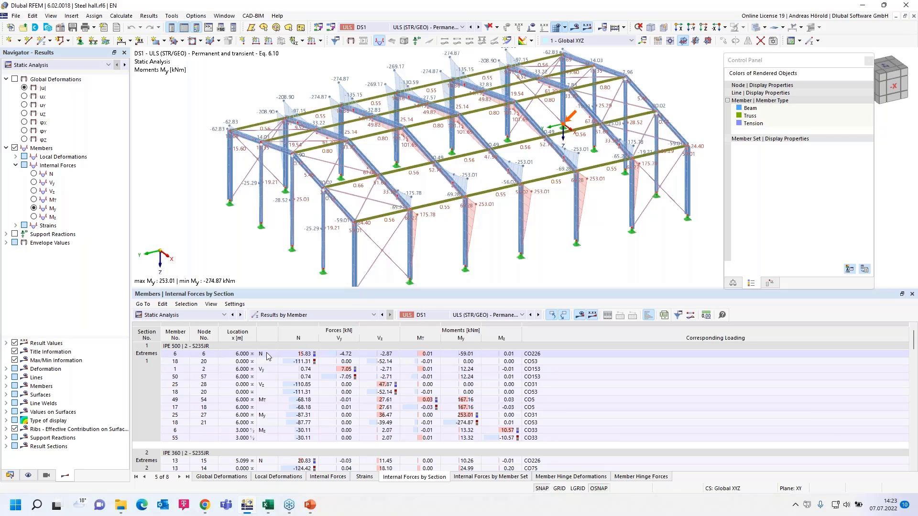
left_click(266, 417)
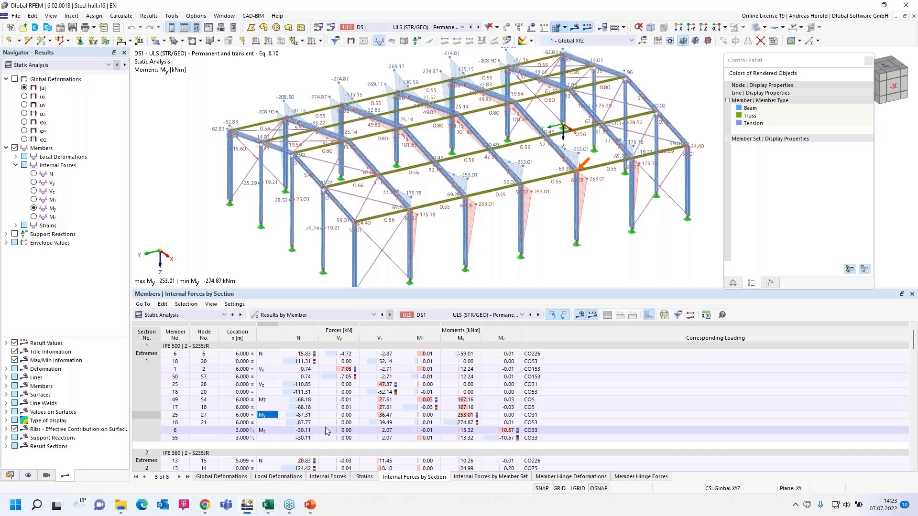
scroll(341, 421, "down", 7)
scroll(341, 420, "down", 12)
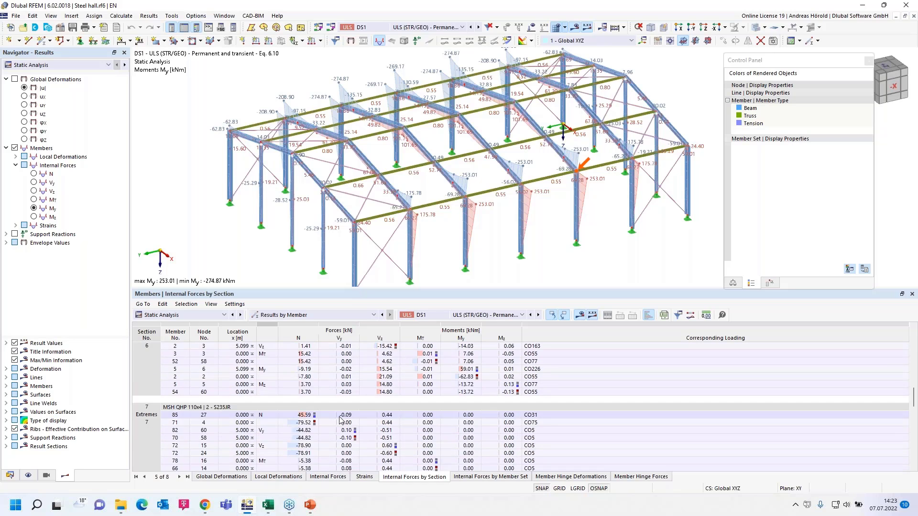
scroll(341, 421, "up", 19)
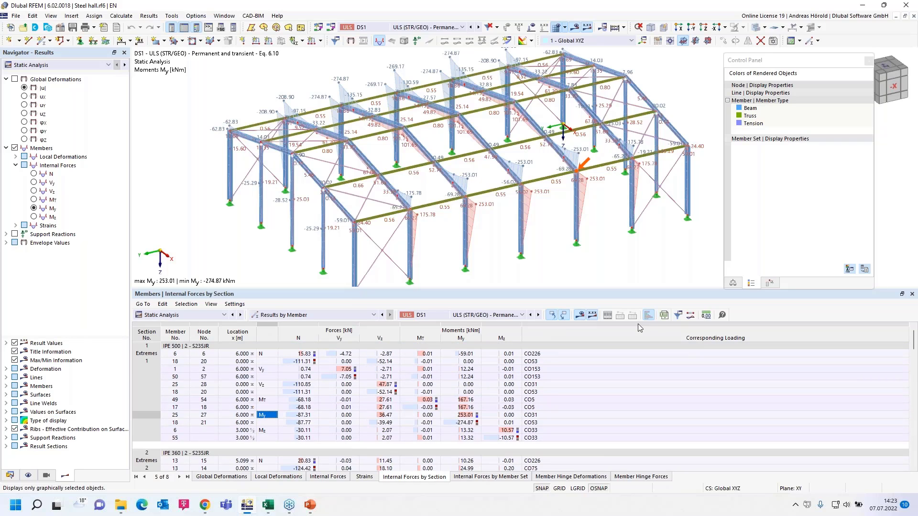
left_click(680, 316)
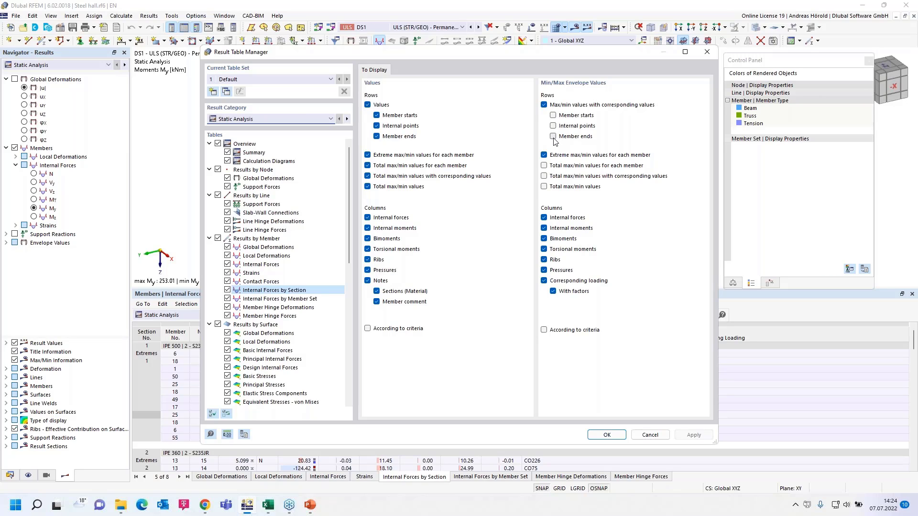
left_click(649, 436)
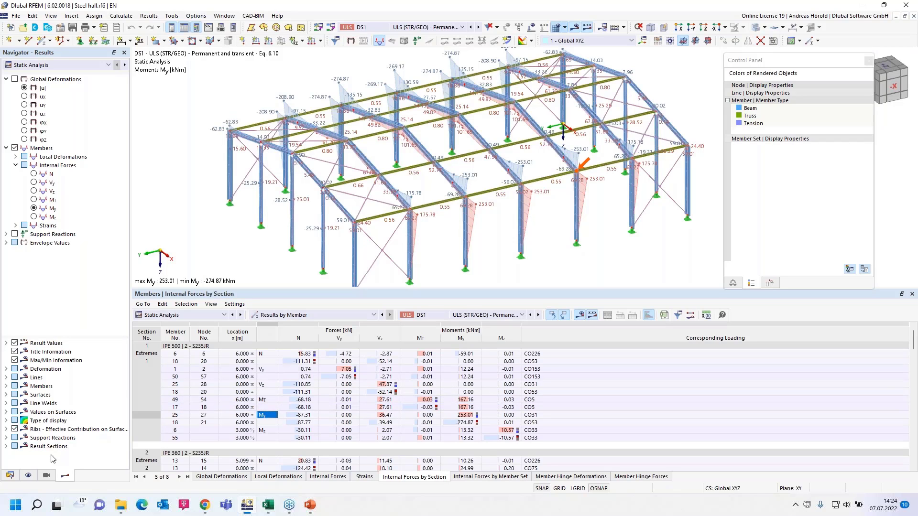
- Start a new printout report containing only Members - Internal Forces by Section
left_click(104, 29)
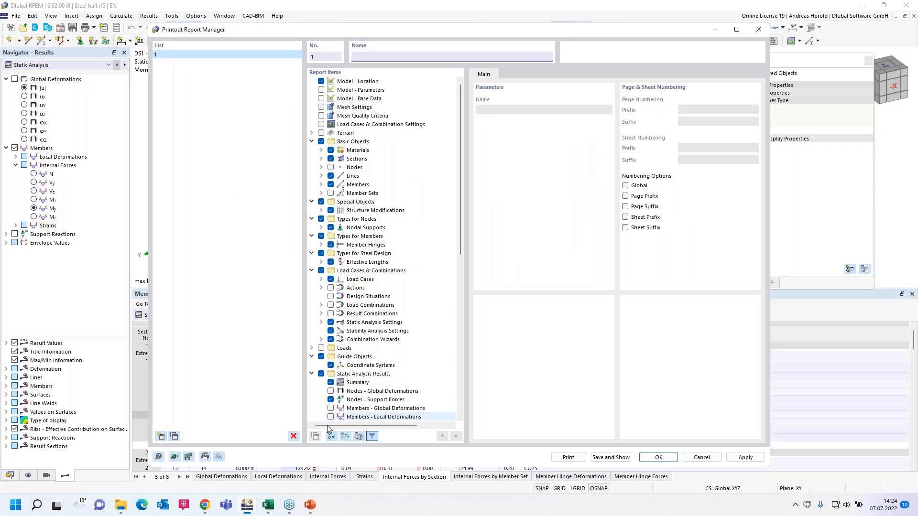
left_click(330, 438)
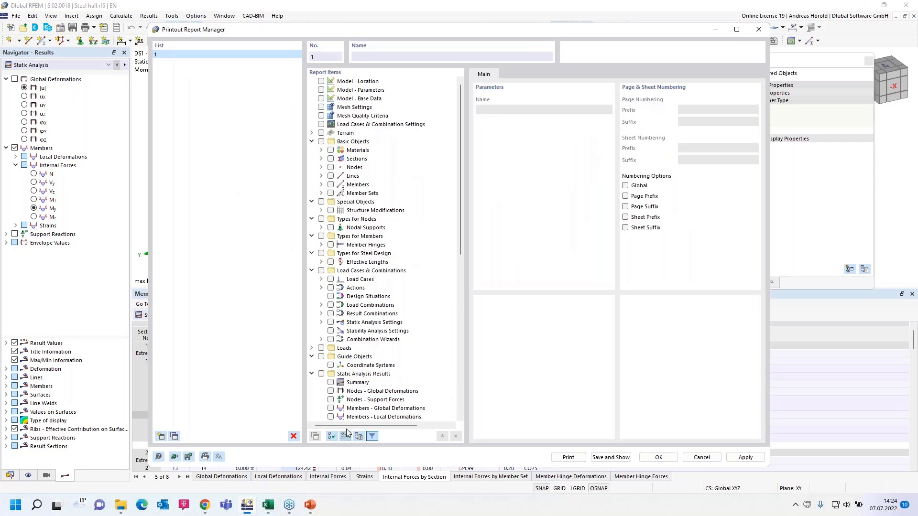
scroll(341, 328, "down", 9)
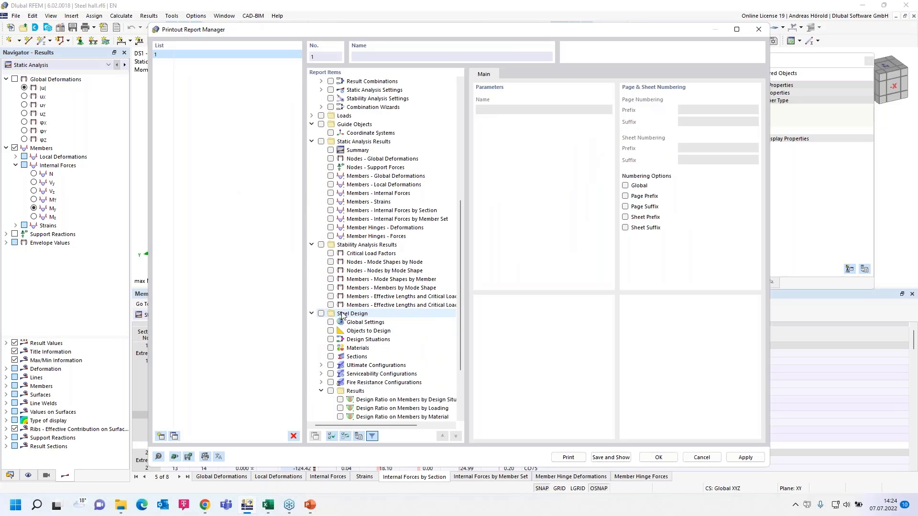
left_click(331, 211)
left_click(361, 217)
left_click(361, 212)
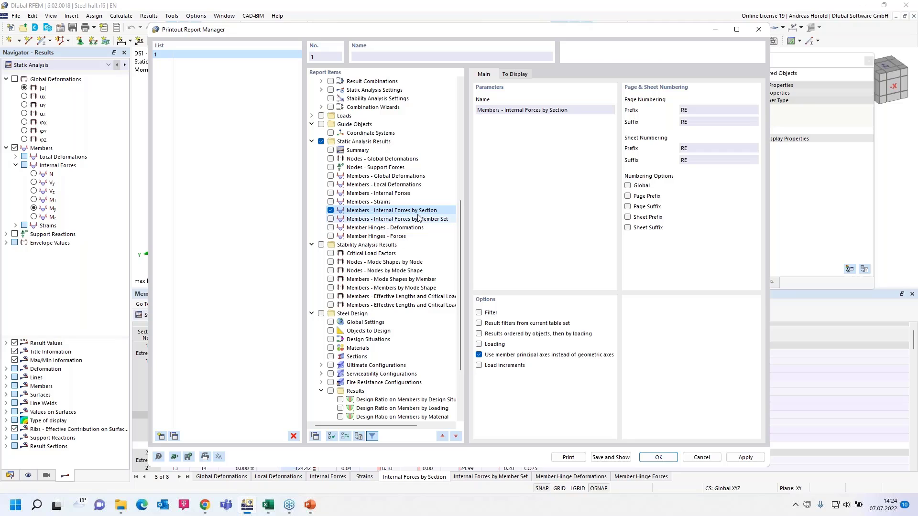
- Apply the current table filter, sort by object then loading, and limit loadings to DS1
left_click(479, 324)
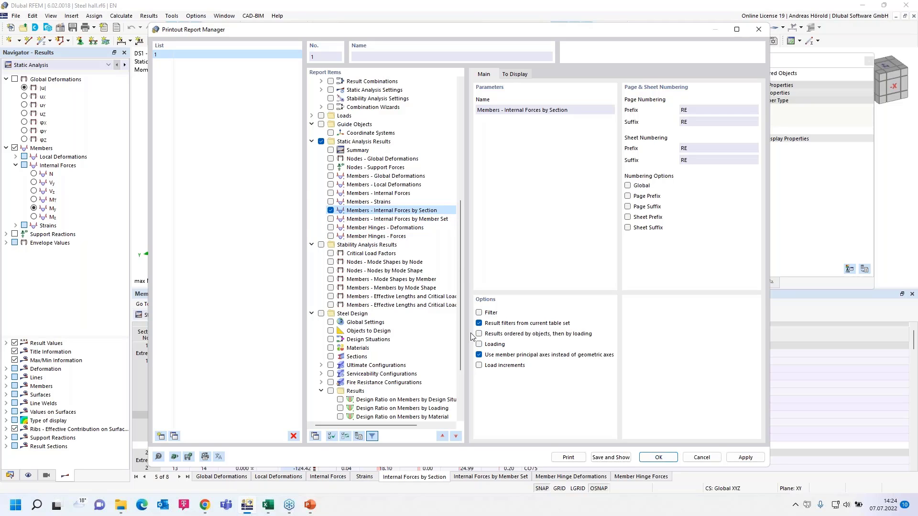
left_click(479, 334)
left_click(479, 344)
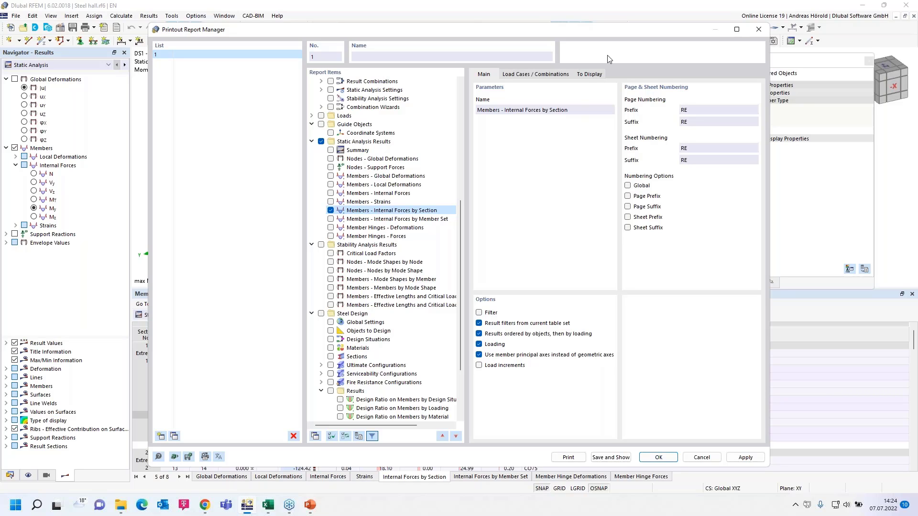
left_click(592, 74)
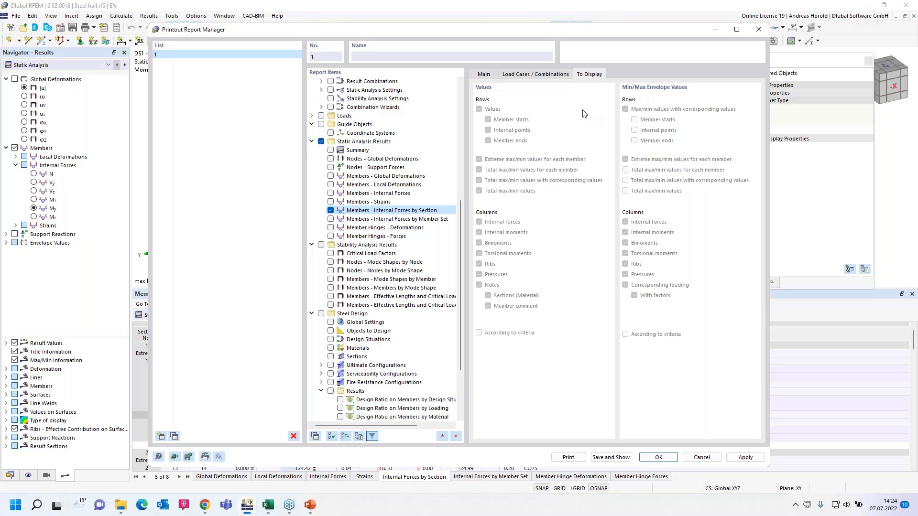
left_click(528, 75)
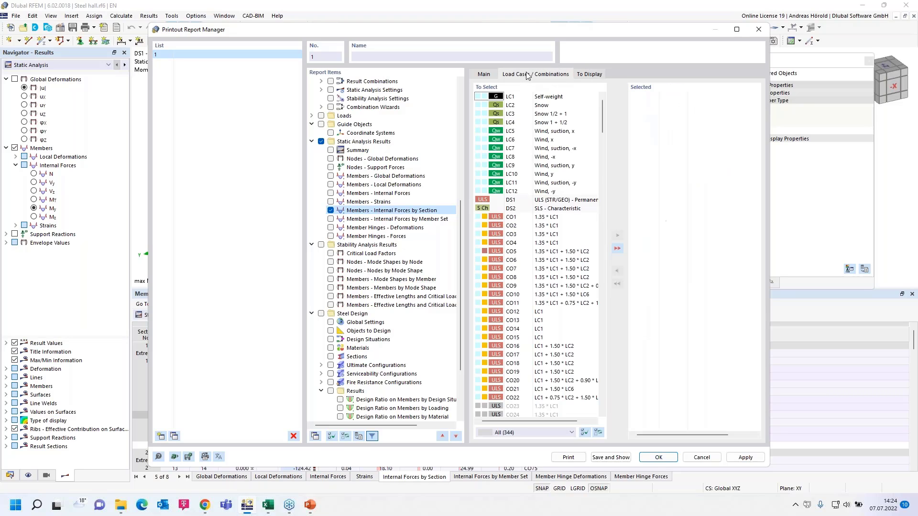
left_click(522, 203)
double_click(522, 203)
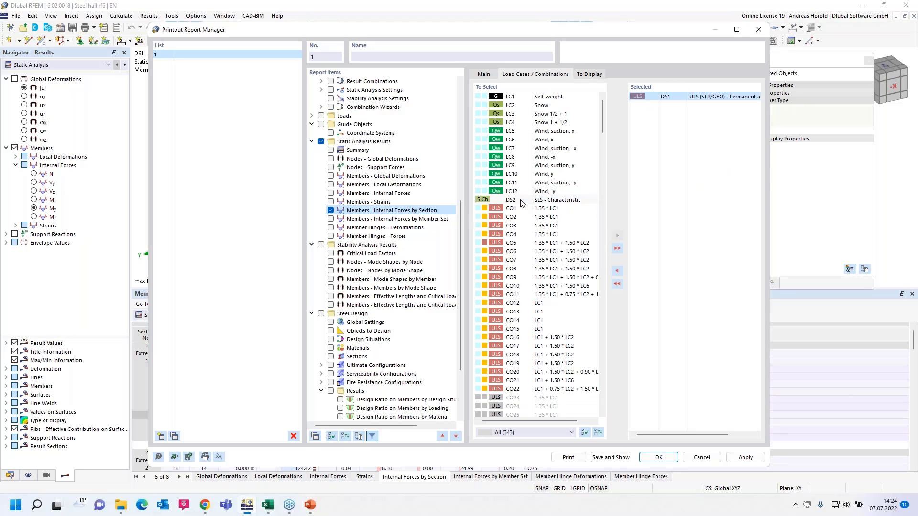
left_click(485, 75)
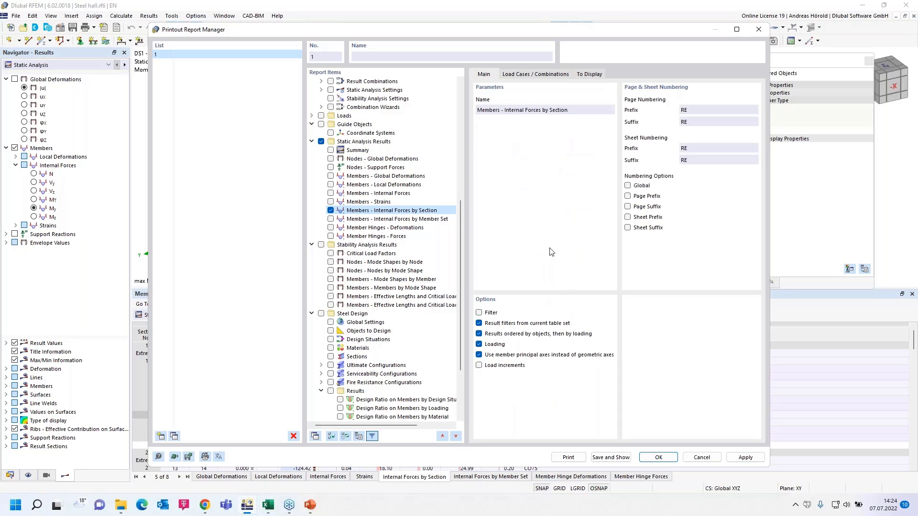
- Generate the report, browse the 1.1 Members - Internal Forces by Section pages, then return to RFEM
left_click(610, 457)
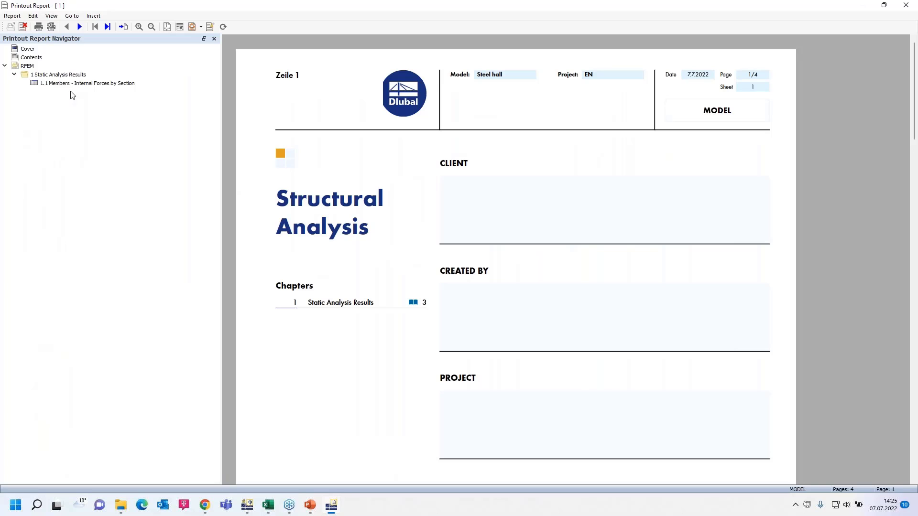
left_click(74, 84)
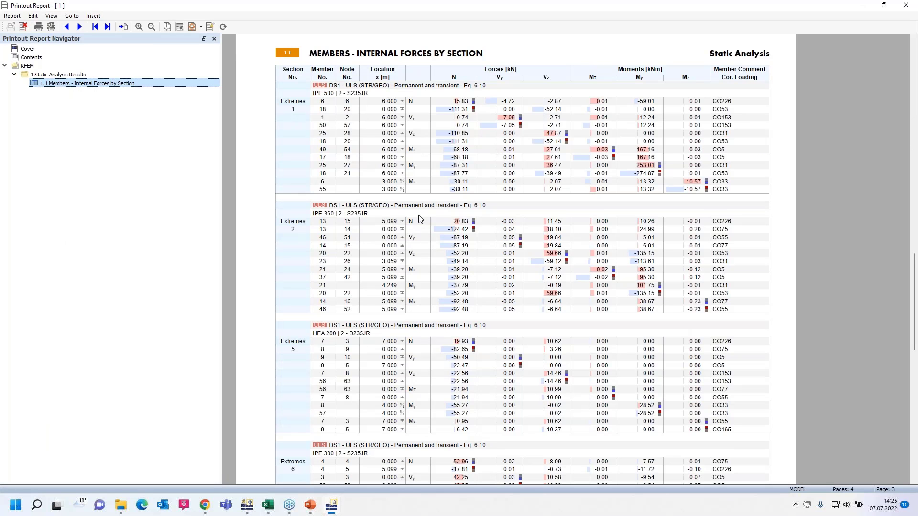
scroll(421, 219, "down", 15)
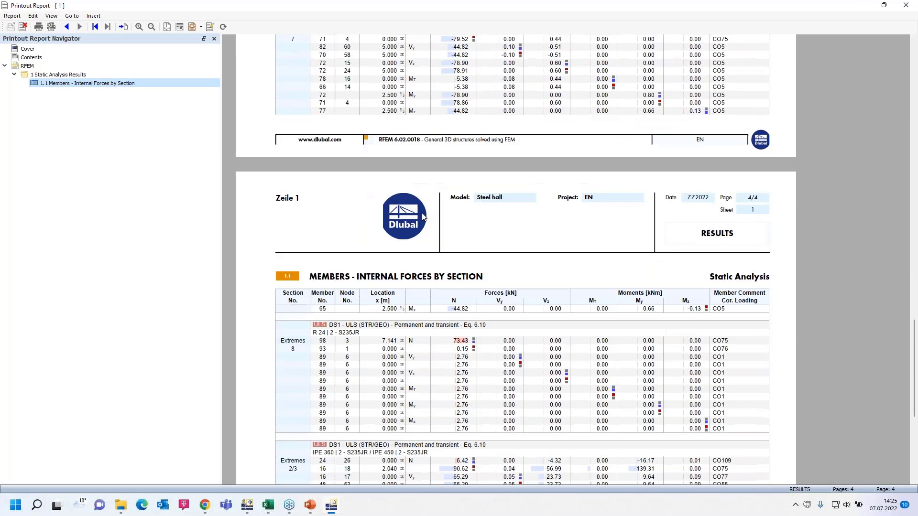
scroll(423, 218, "down", 10)
scroll(422, 218, "up", 5)
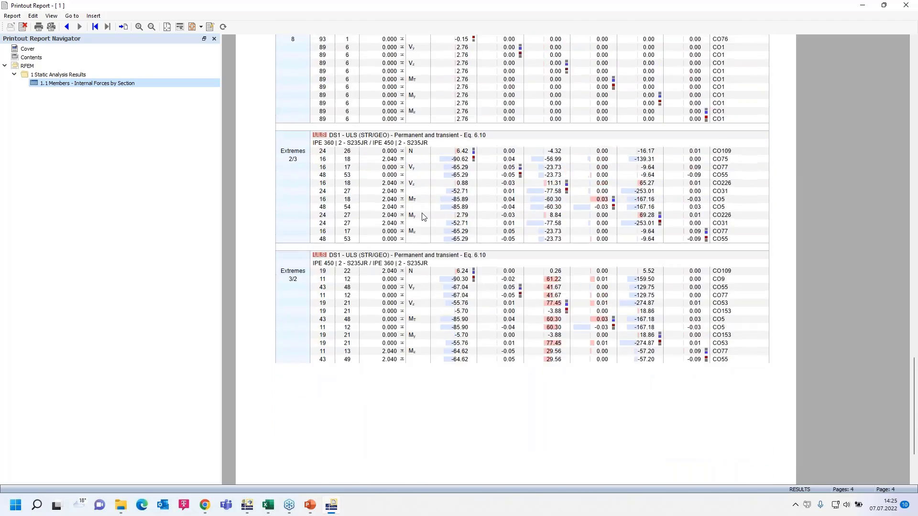
scroll(422, 217, "up", 20)
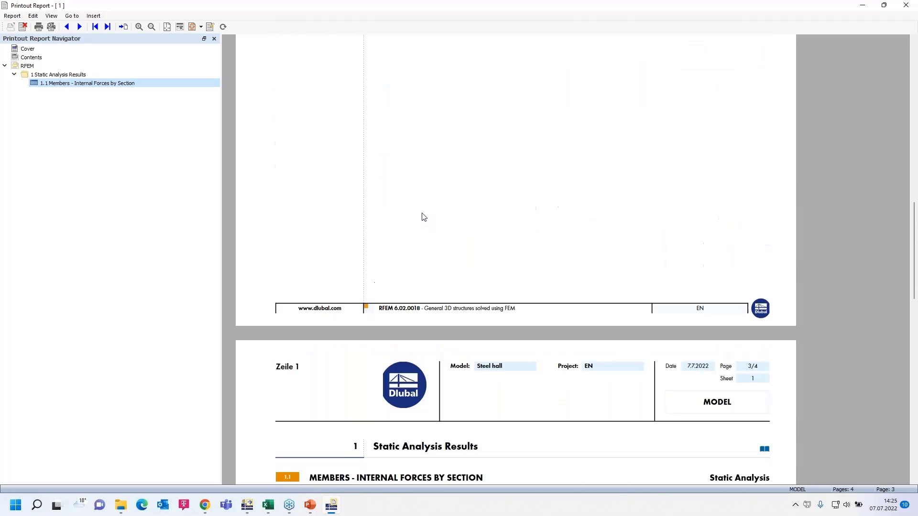
scroll(422, 218, "down", 12)
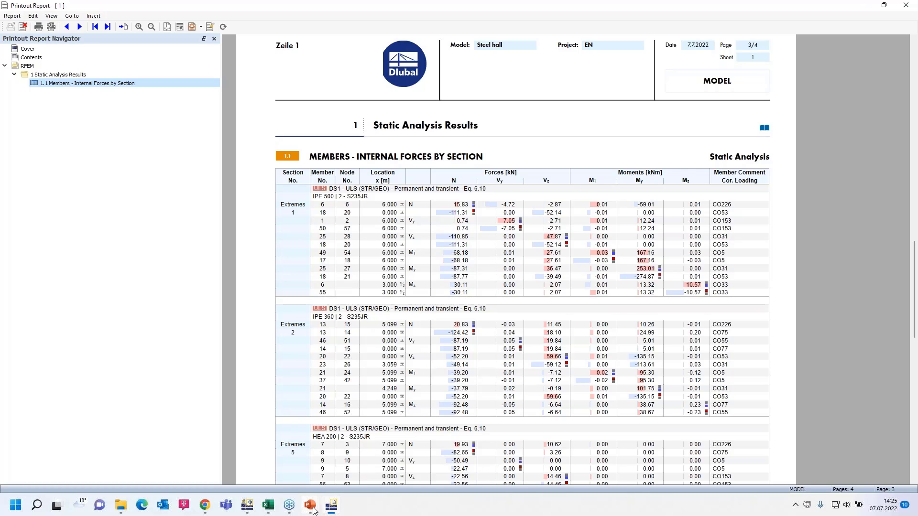
mouse_move(331, 509)
left_click(247, 506)
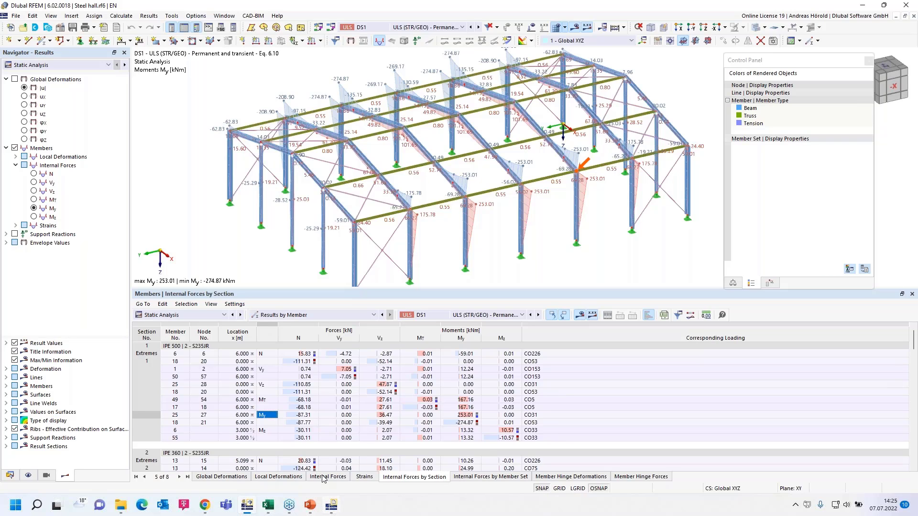
- Switch the results table to Steel Design and select member 57's 0.742 ST3100 ratio
left_click(200, 316)
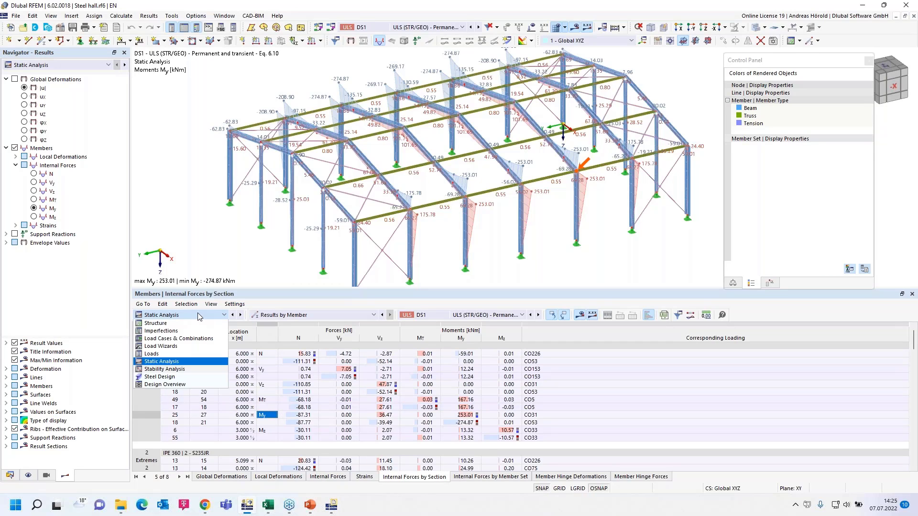
left_click(185, 378)
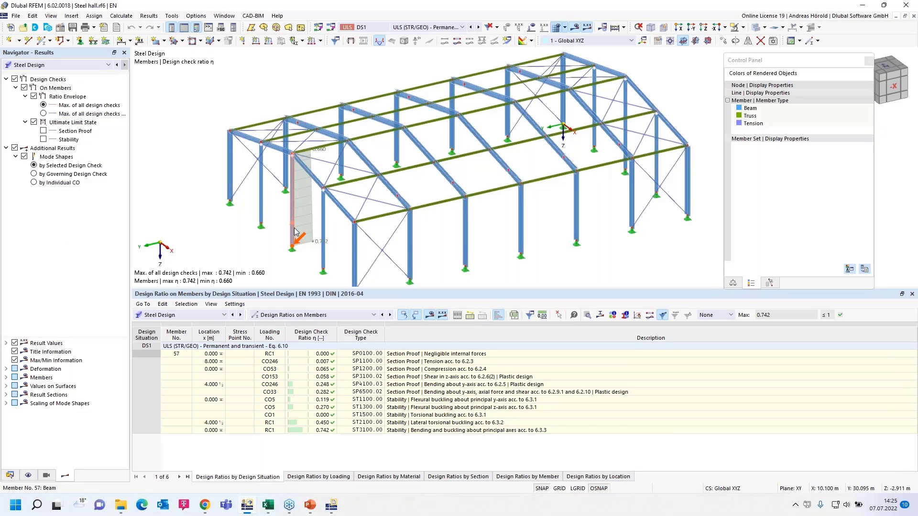
left_click(346, 431)
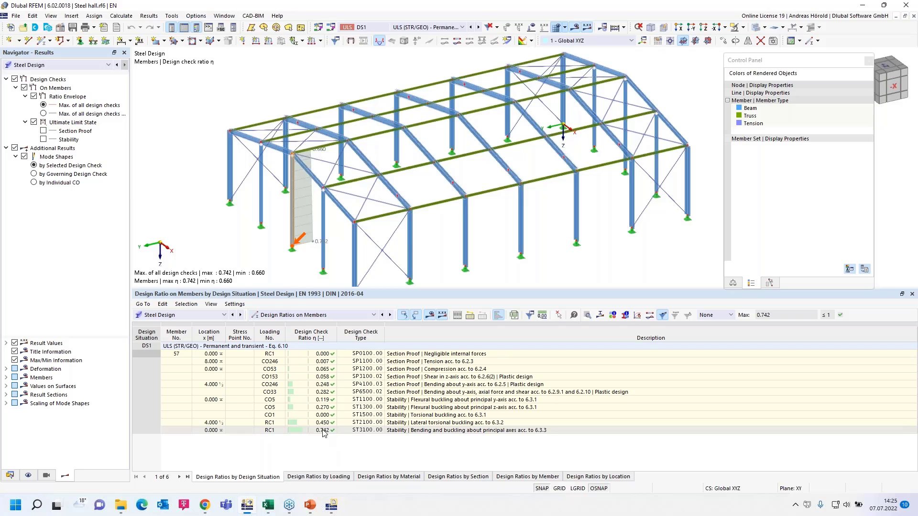
left_click(324, 432)
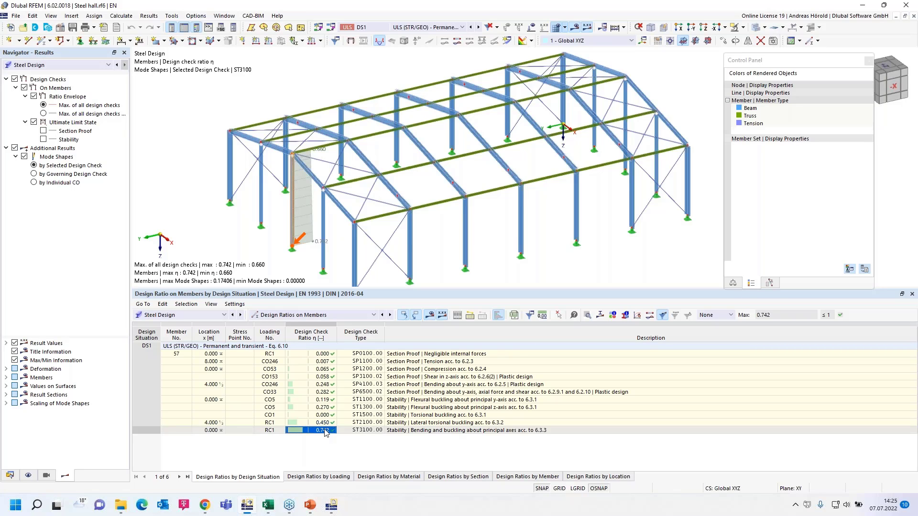
- Open Design Check Details for member 57's ST3100 check and scroll through the formulas
left_click(588, 319)
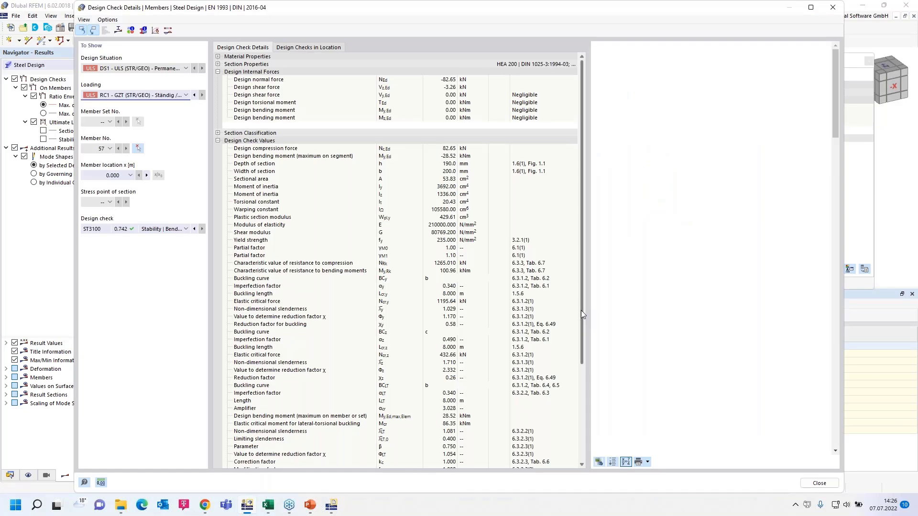
scroll(648, 196, "down", 20)
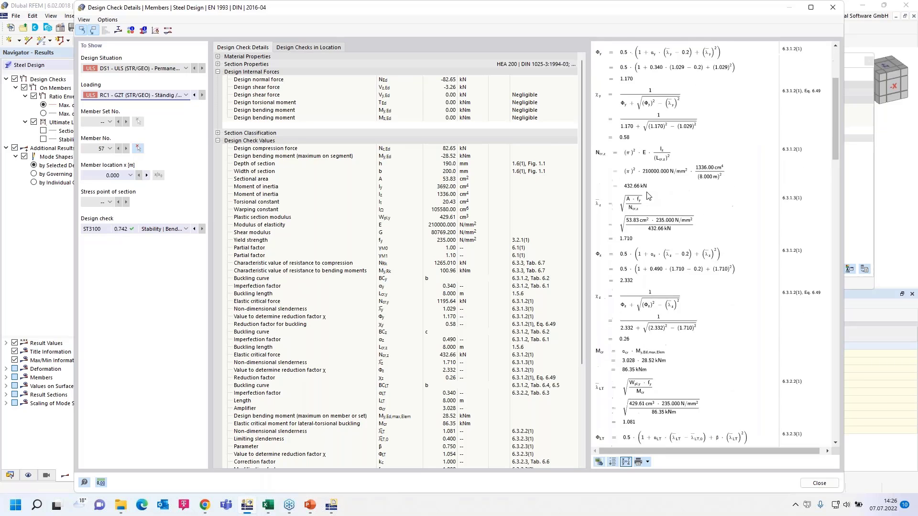
scroll(648, 196, "up", 20)
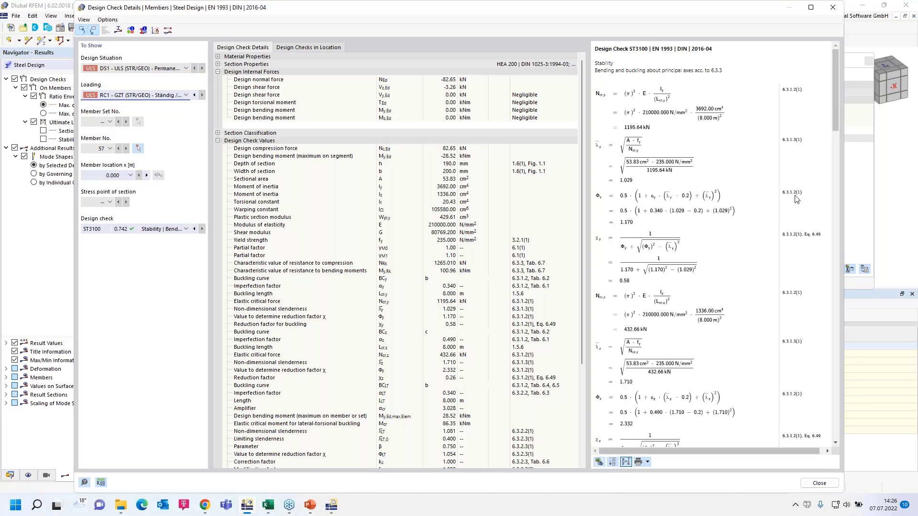
scroll(734, 322, "down", 6)
scroll(735, 322, "down", 5)
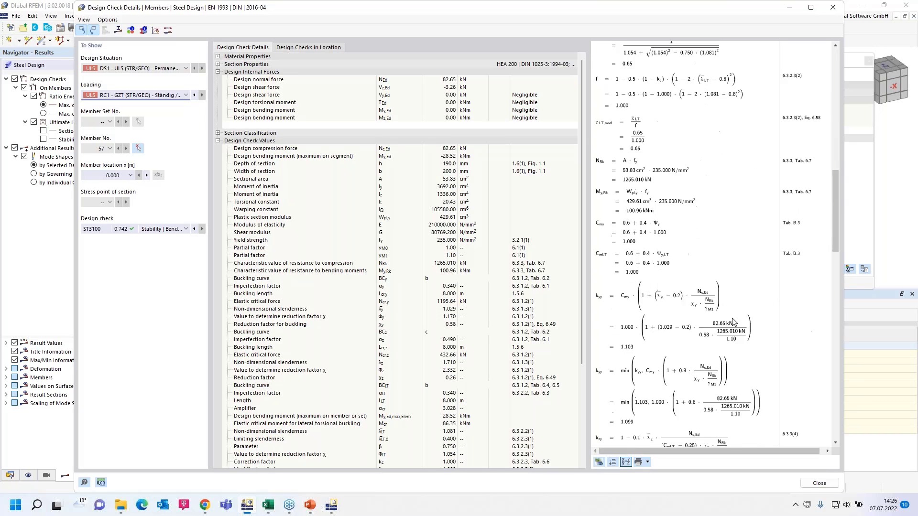
- Send the check formulas to the printout report with Print Graphics to Printout Report
left_click(647, 464)
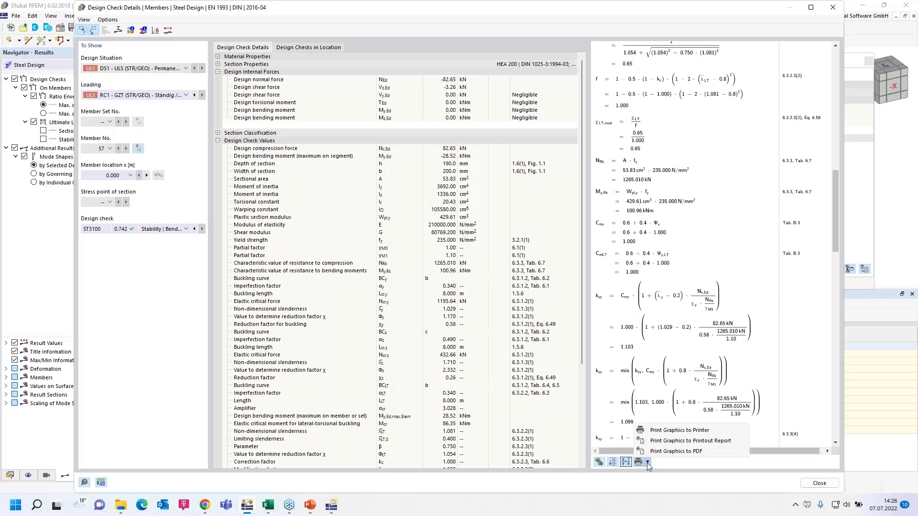
left_click(663, 445)
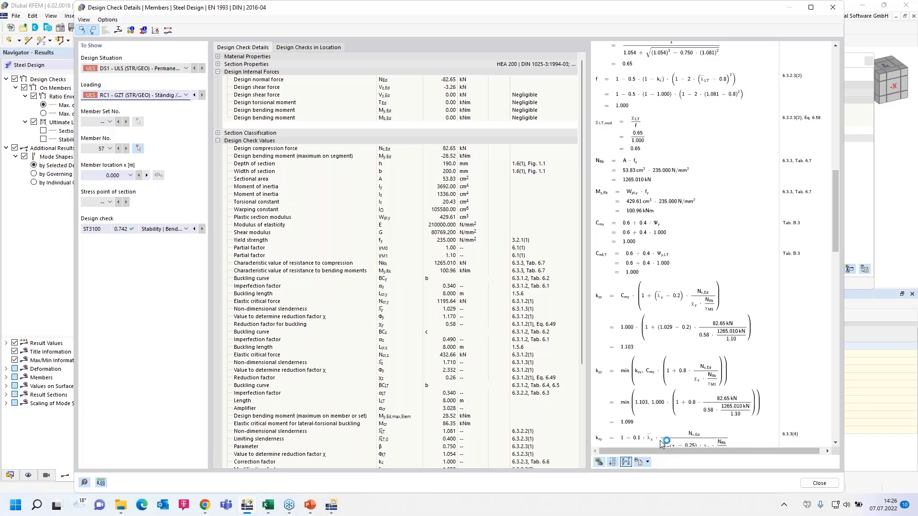
left_click(324, 484)
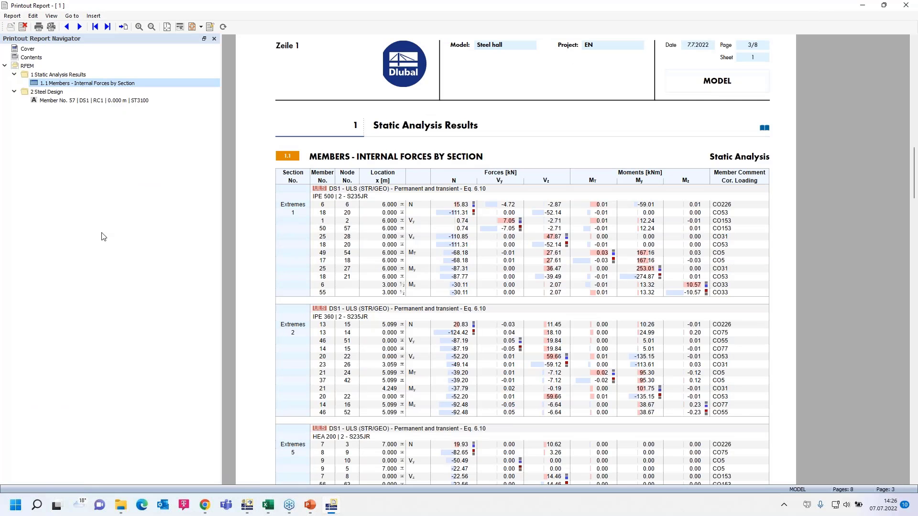
- Jump to 'Member No. 57 | DS1 | RC1' under 2 Steel Design and scroll page 5
left_click(90, 101)
scroll(398, 301, "down", 5)
scroll(394, 303, "down", 5)
scroll(394, 302, "up", 12)
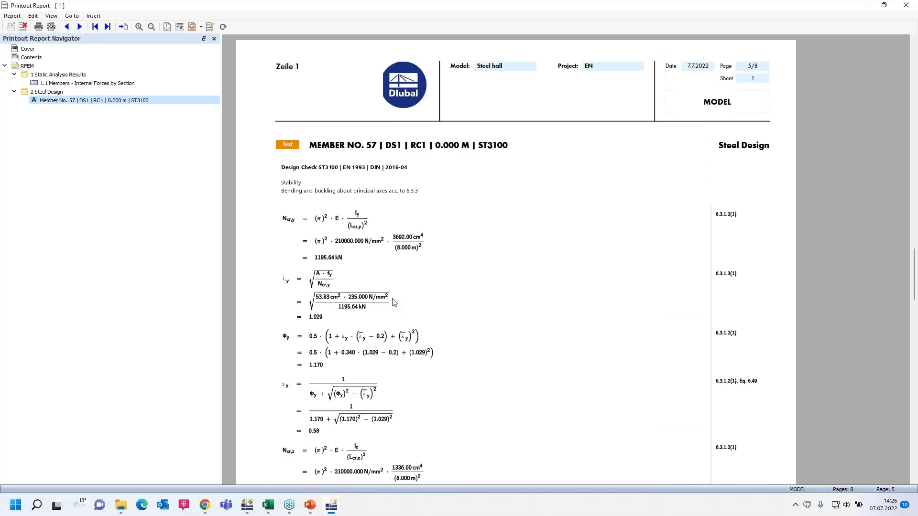
scroll(394, 302, "up", 5)
scroll(394, 303, "down", 9)
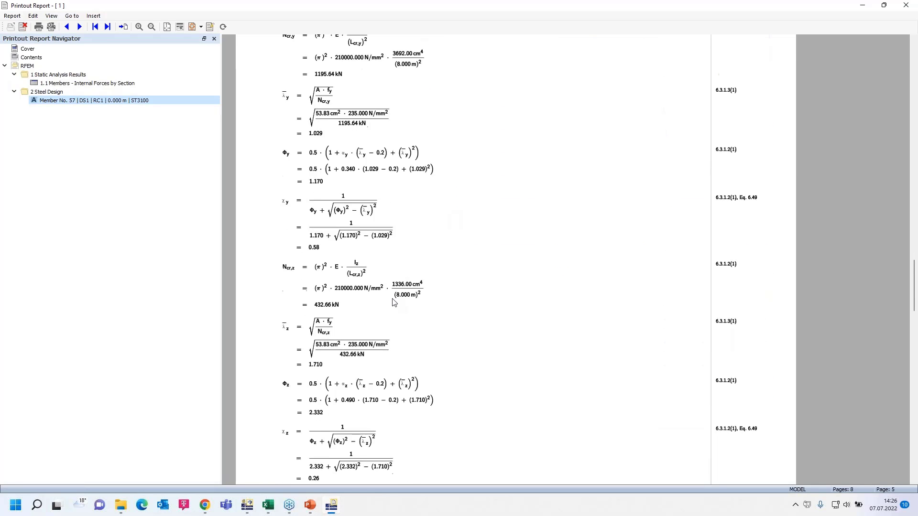
scroll(394, 302, "down", 3)
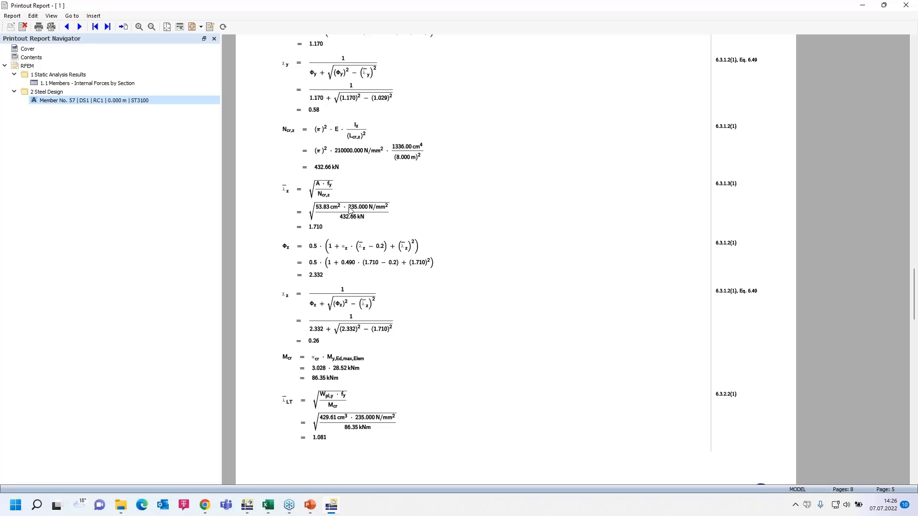
- Edit the formula chapter's source, changing the .printFontSize font-size from 8px to 12px
right_click(350, 210)
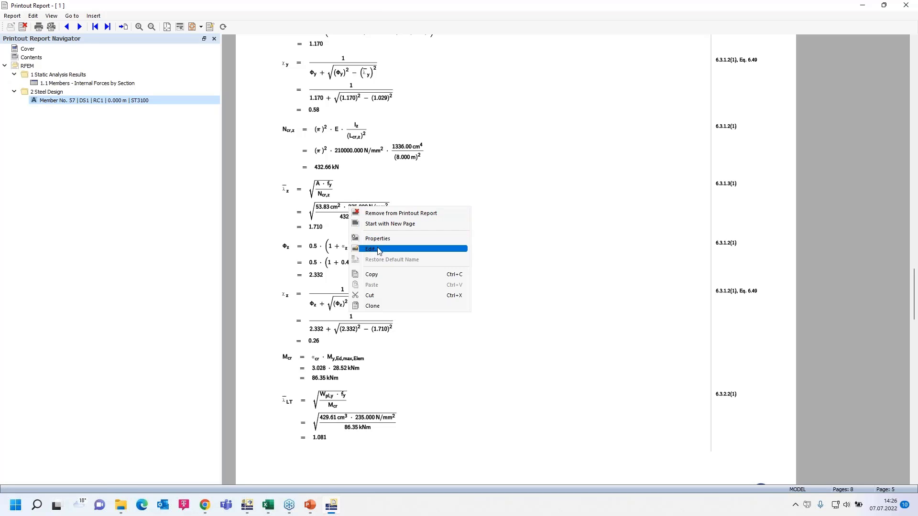
left_click(384, 252)
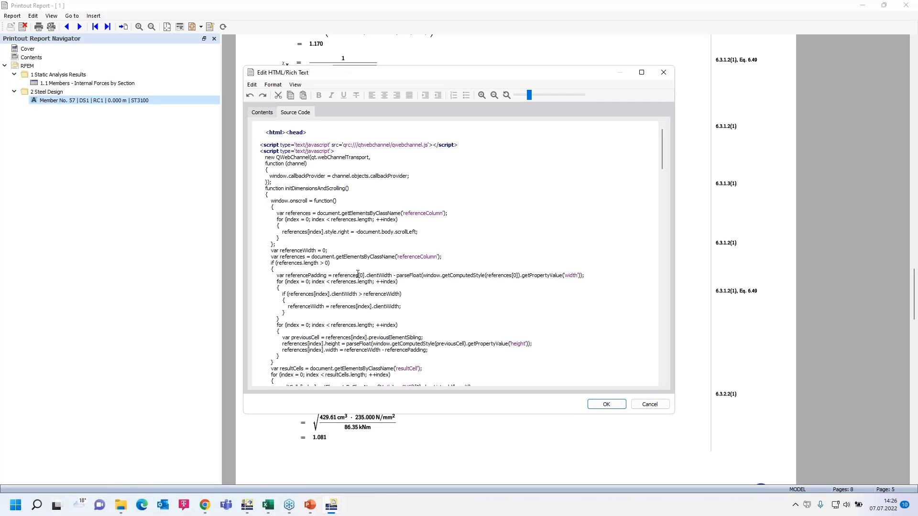
scroll(358, 274, "down", 15)
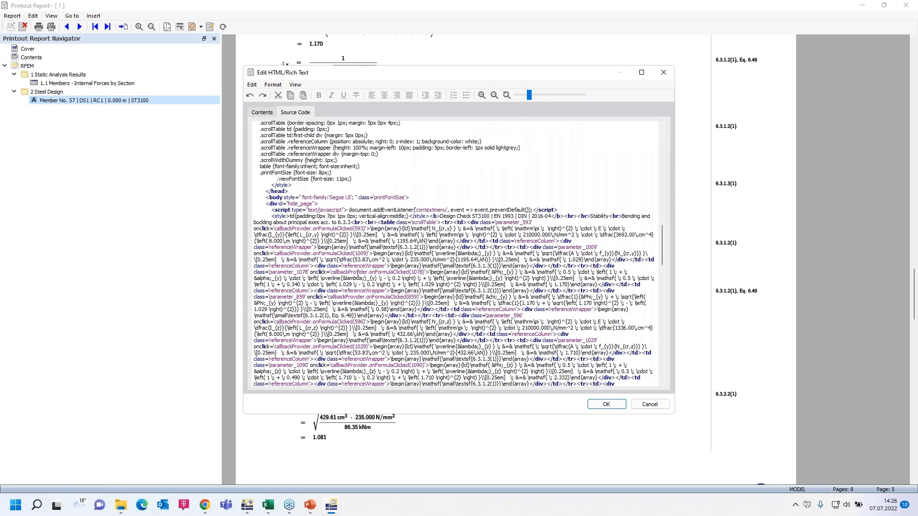
scroll(357, 275, "up", 3)
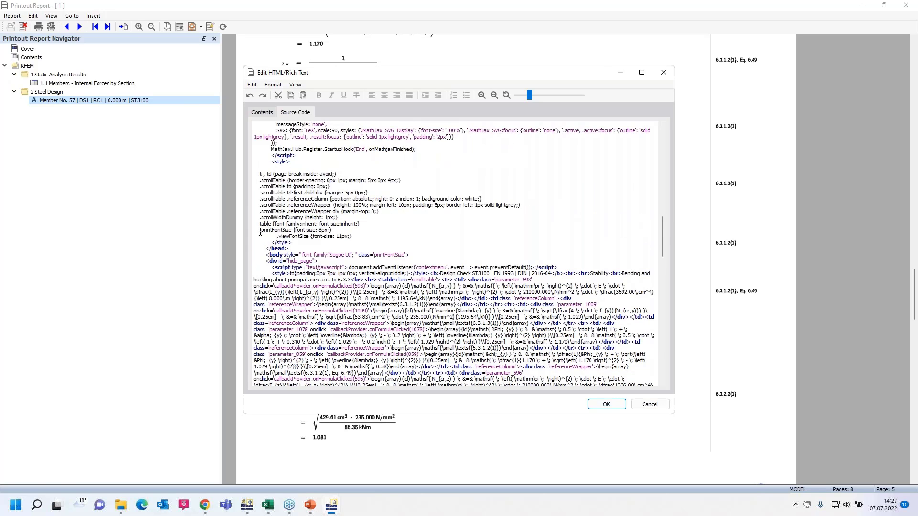
left_click_drag(259, 232, 340, 232)
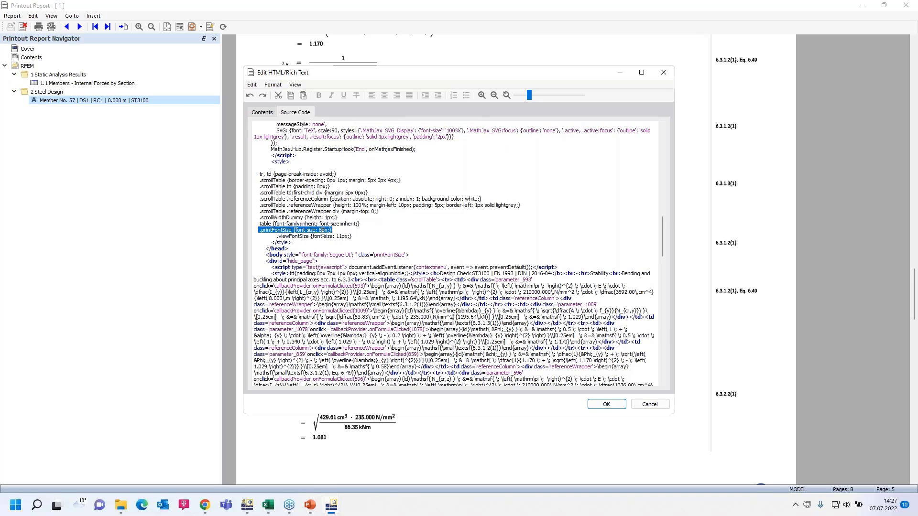
left_click(323, 233)
key("BackSpace")
type("12")
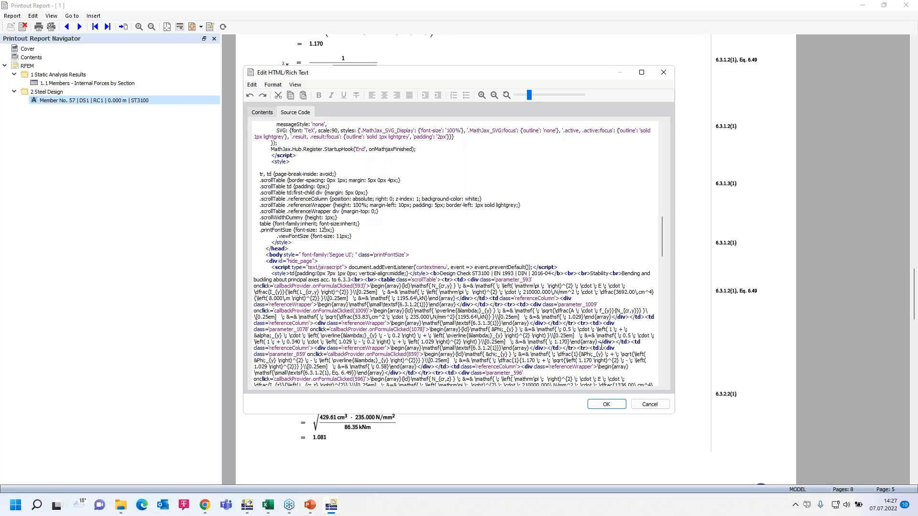
left_click(600, 405)
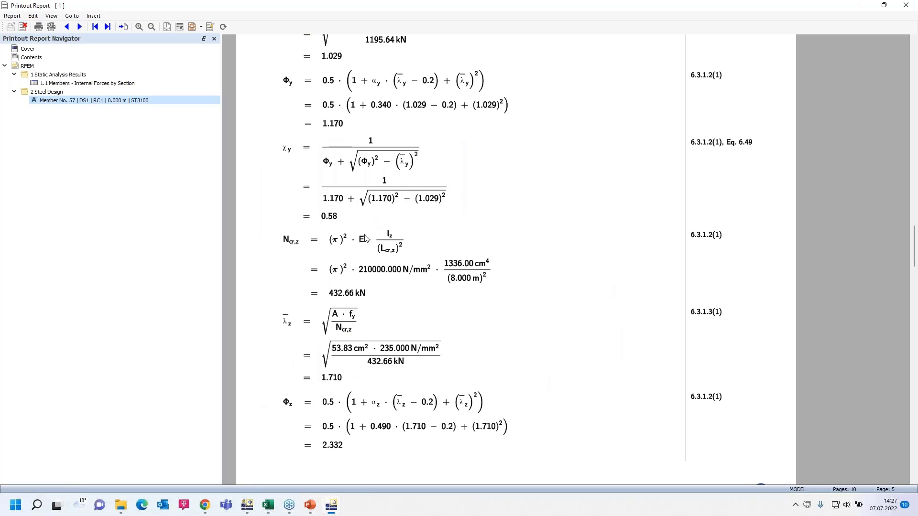
- Scroll the repaged report, then return to RFEM and close Design Check Details
scroll(434, 285, "up", 5)
scroll(434, 286, "down", 9)
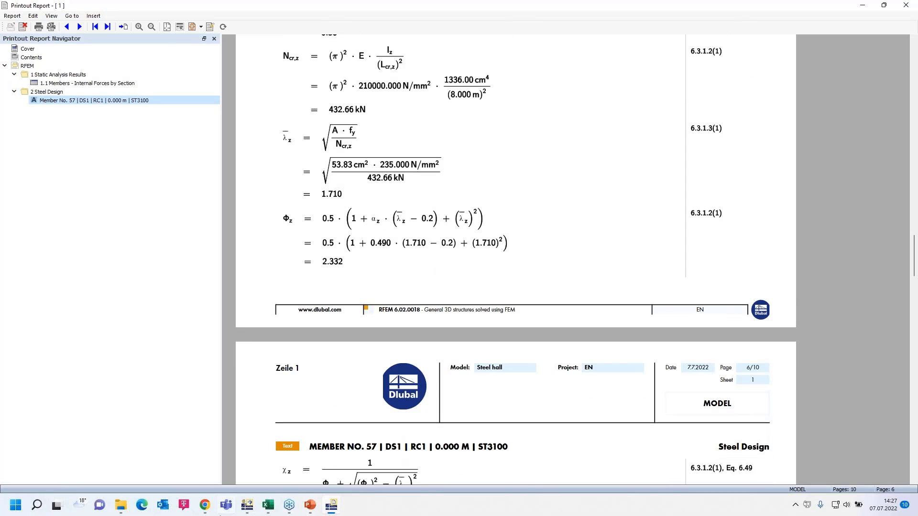
left_click(247, 504)
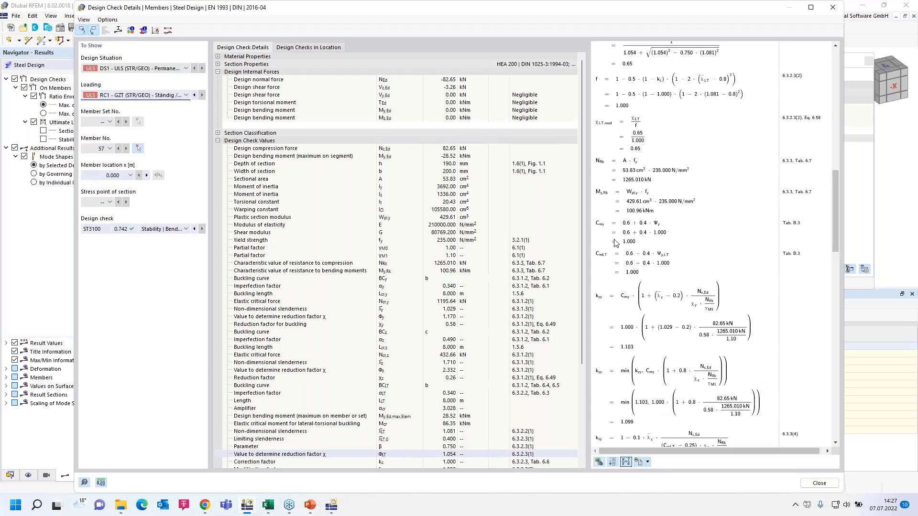
left_click(833, 8)
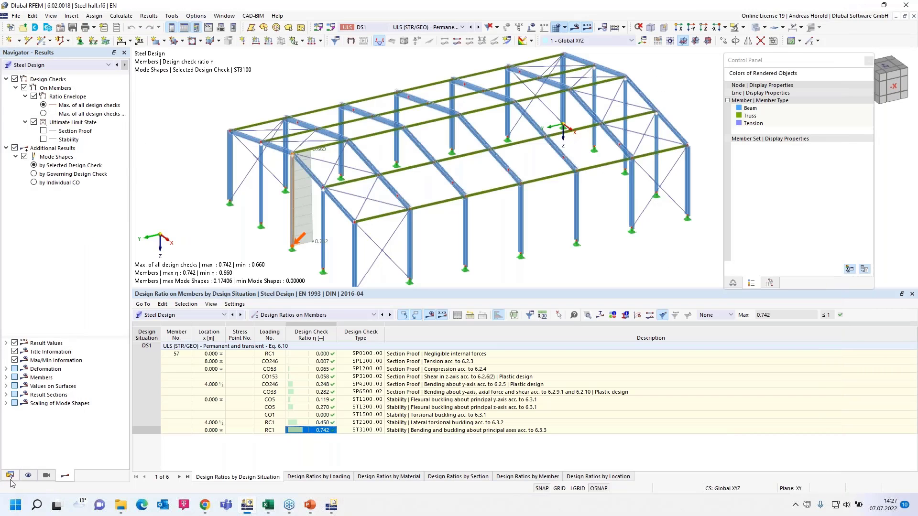
- Collapse the Steel hall project and activate Column base with line weld.rf6
left_click(9, 475)
left_click(7, 115)
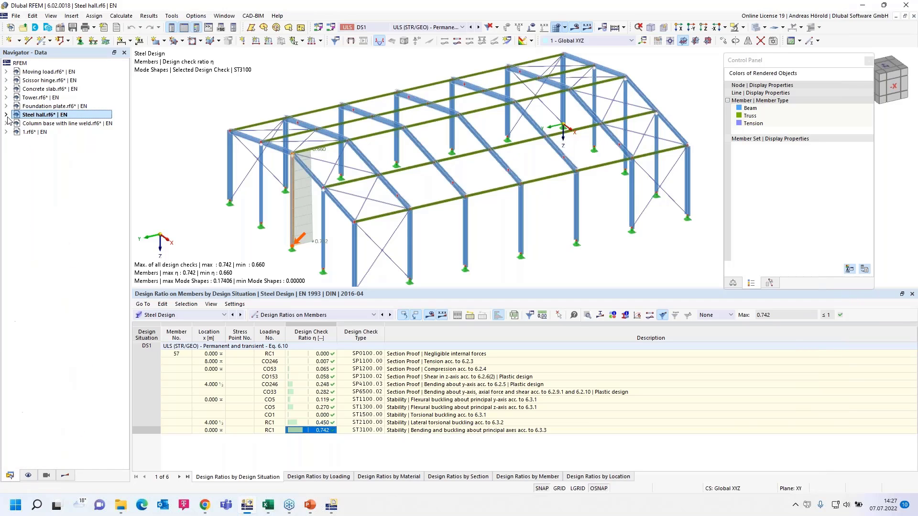
double_click(41, 124)
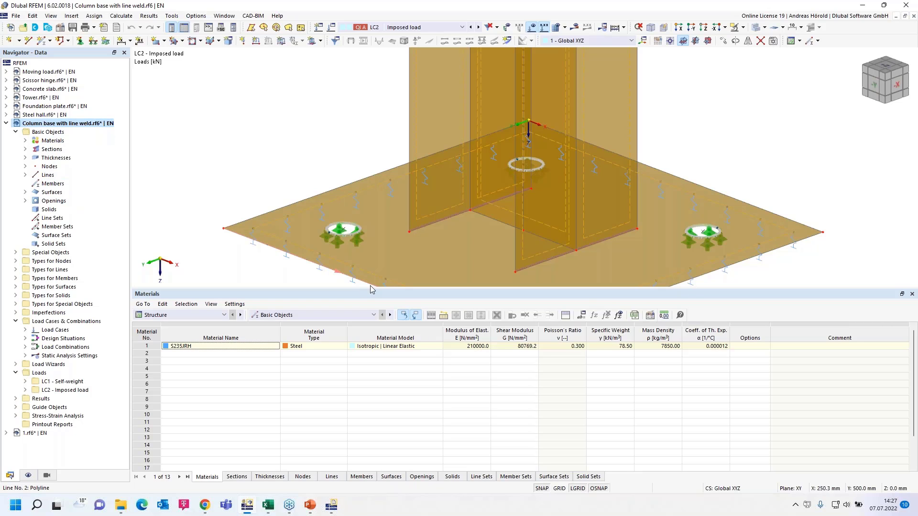
- Enlarge the 3D view and expand Types for Lines to show Line Welded Joints
left_click_drag(406, 288, 406, 381)
scroll(450, 281, "up", 4)
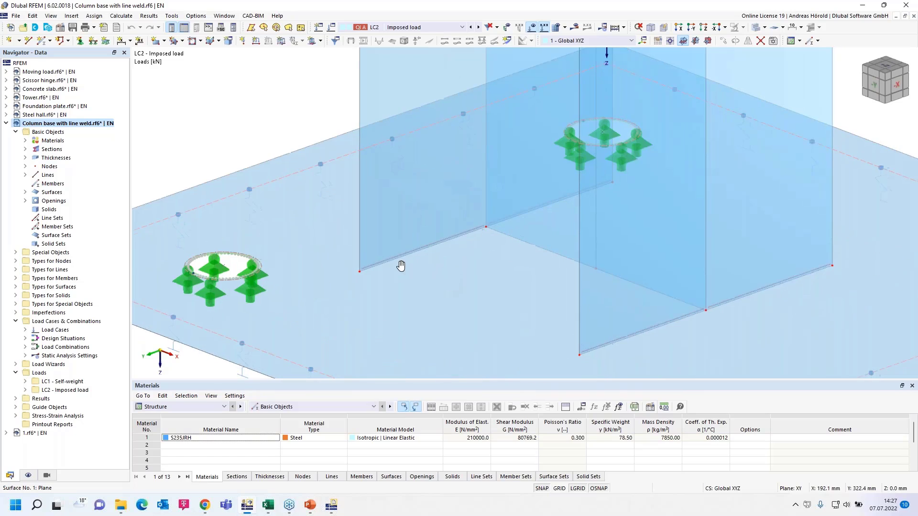
mouse_move(386, 231)
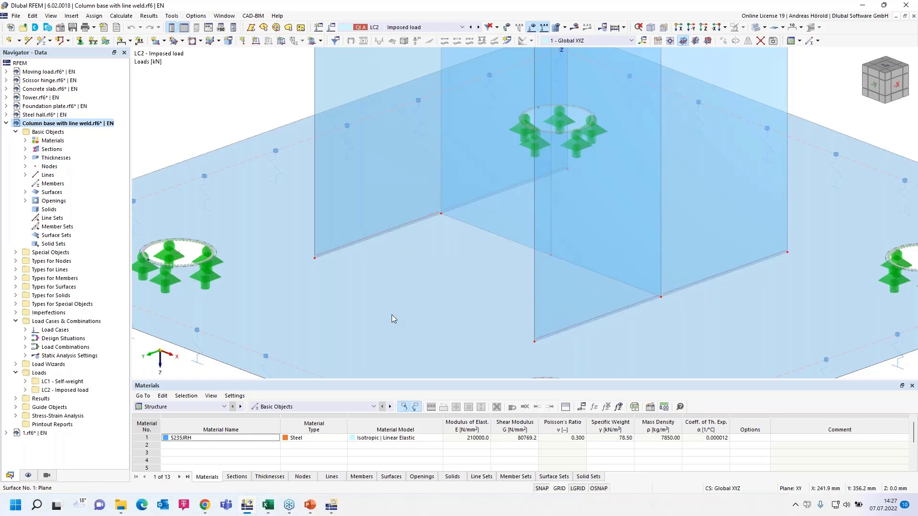
scroll(498, 242, "down", 4)
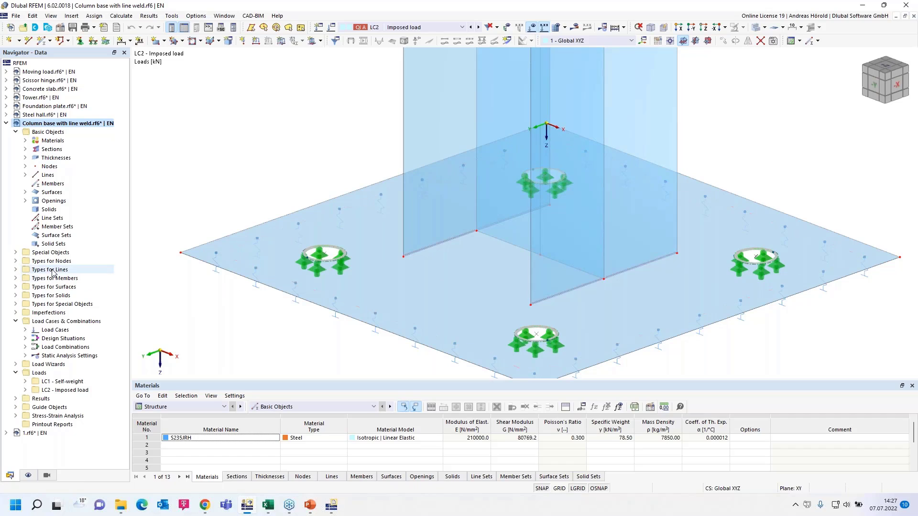
left_click(15, 270)
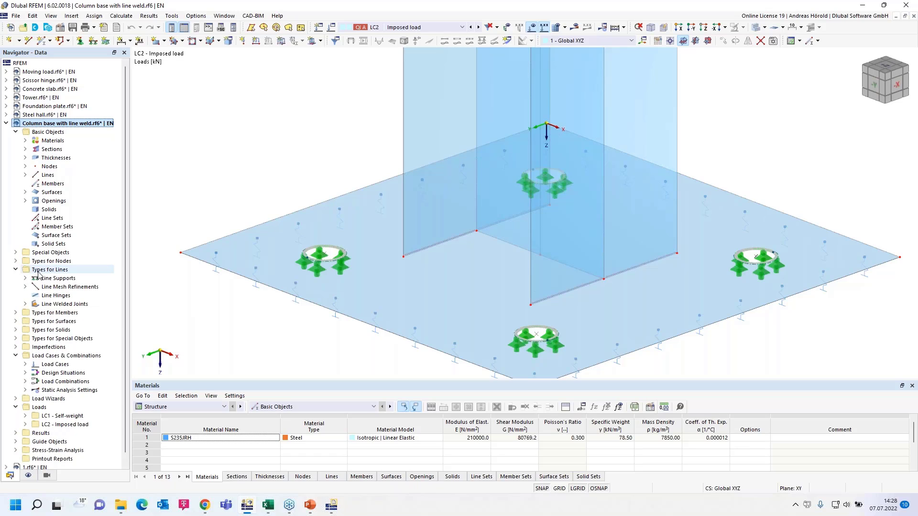
- Start a new line welded joint and set its joint type to Tee Joint
right_click(56, 305)
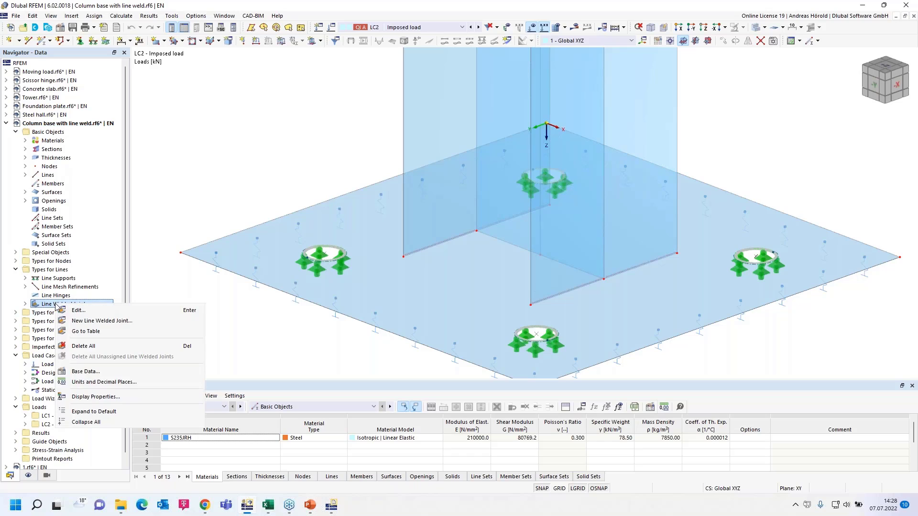
left_click(132, 325)
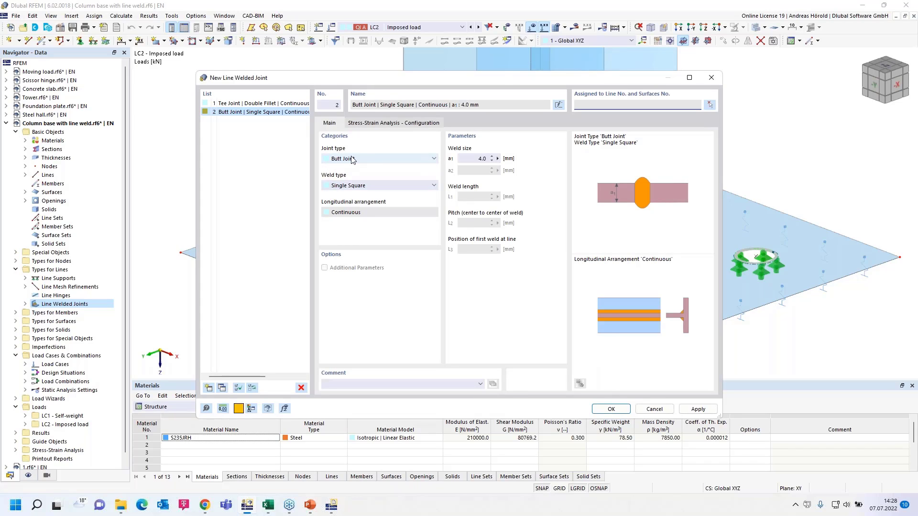
left_click(374, 163)
left_click(373, 176)
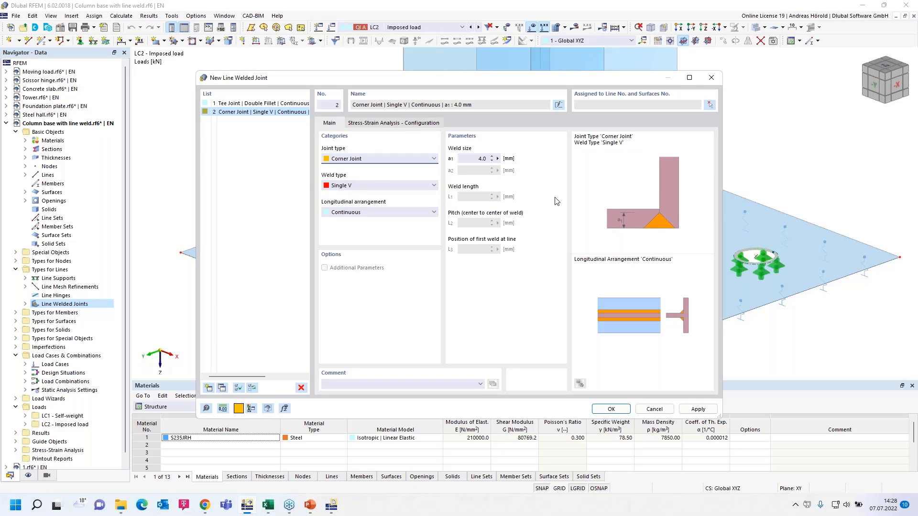
left_click(397, 161)
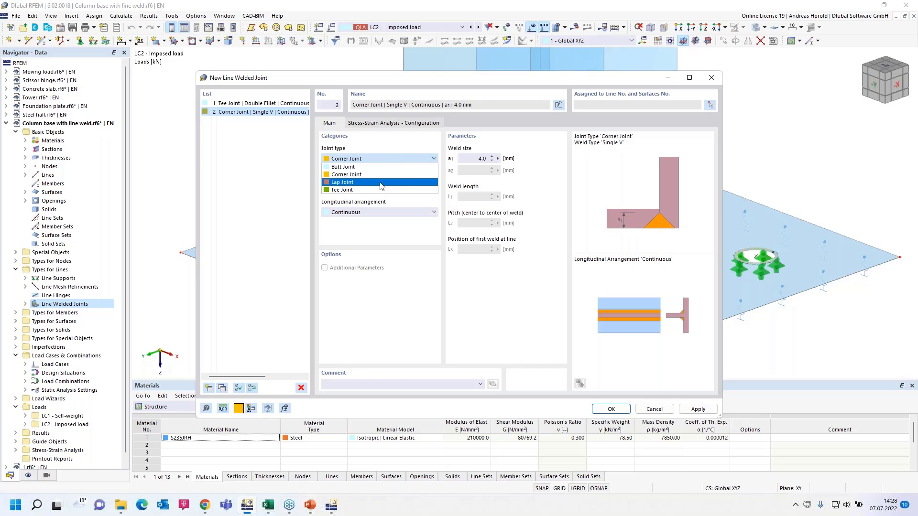
left_click(382, 187)
left_click(385, 163)
left_click(381, 191)
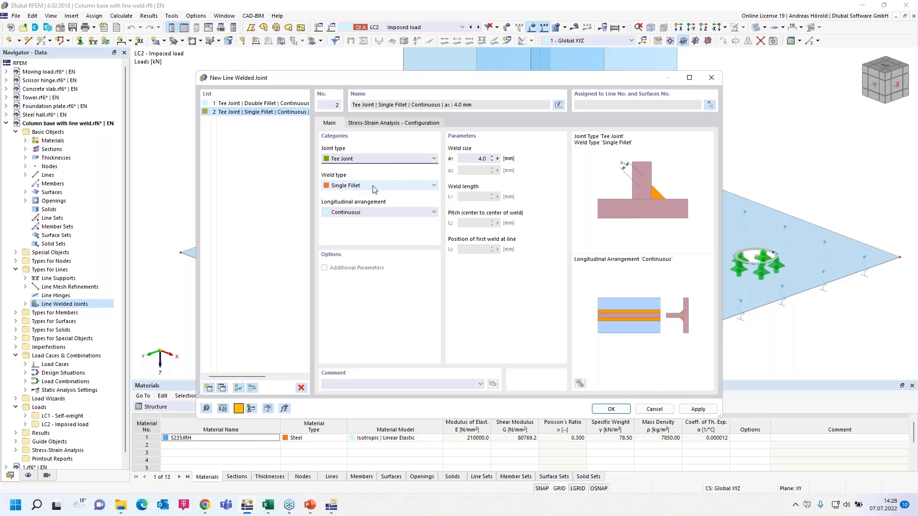
- Set the weld type to Double Fillet for the continuous 4.0 mm weld
left_click(374, 189)
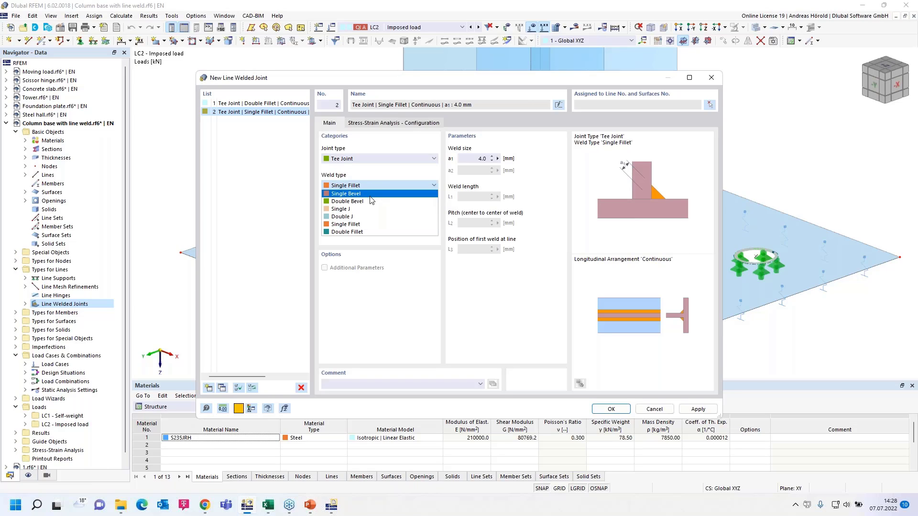
left_click(372, 193)
left_click(372, 188)
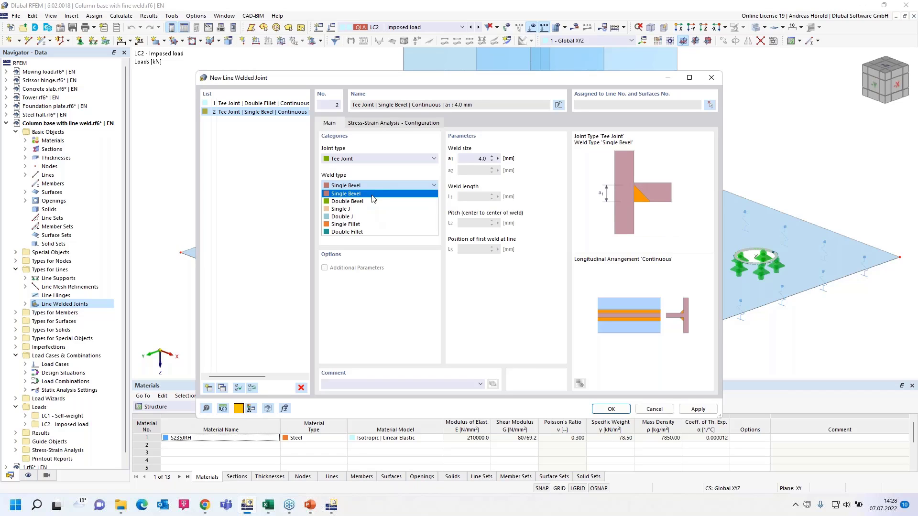
left_click(367, 210)
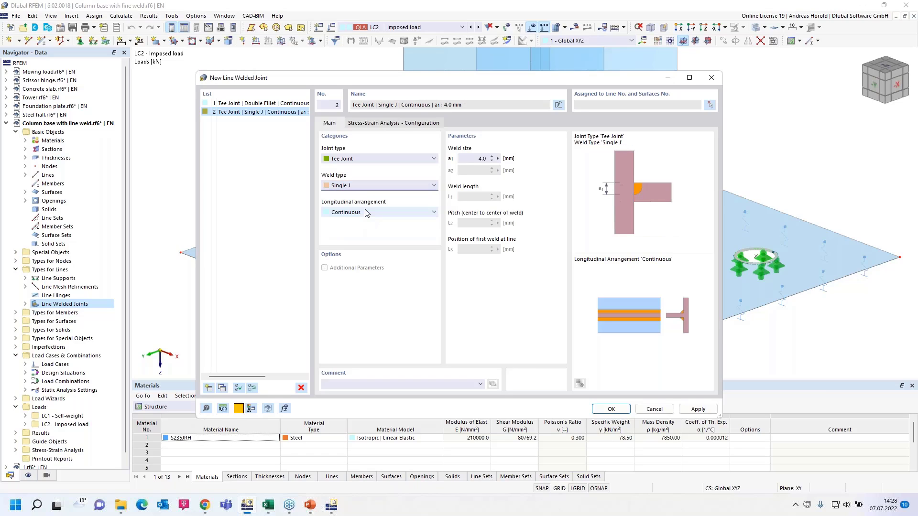
left_click(376, 187)
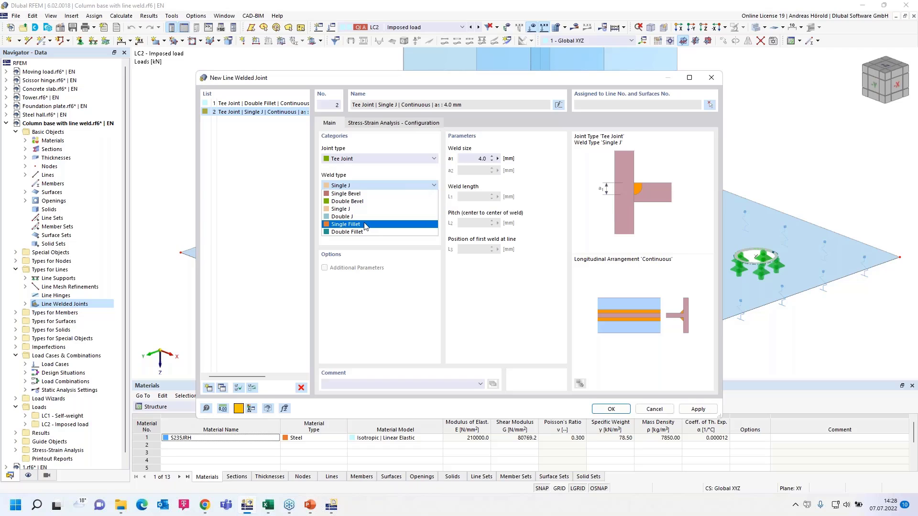
left_click(367, 217)
left_click(378, 187)
left_click(375, 228)
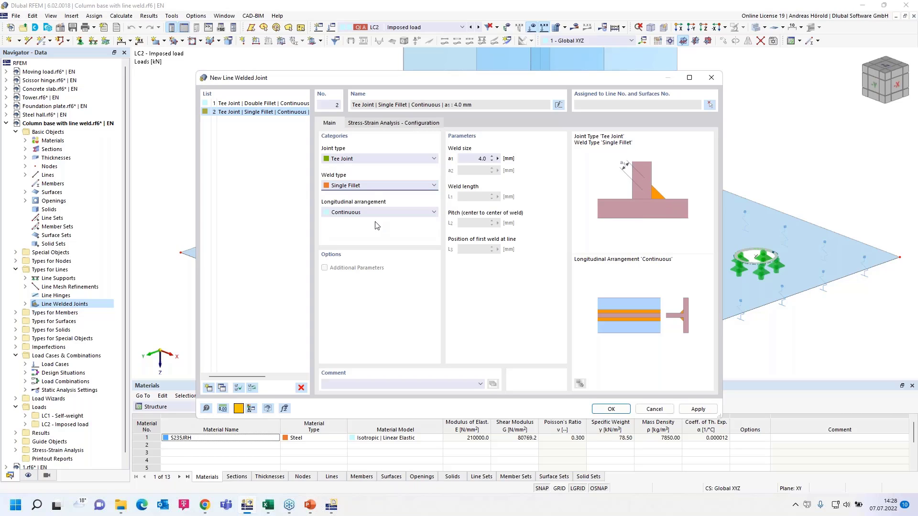
left_click(391, 187)
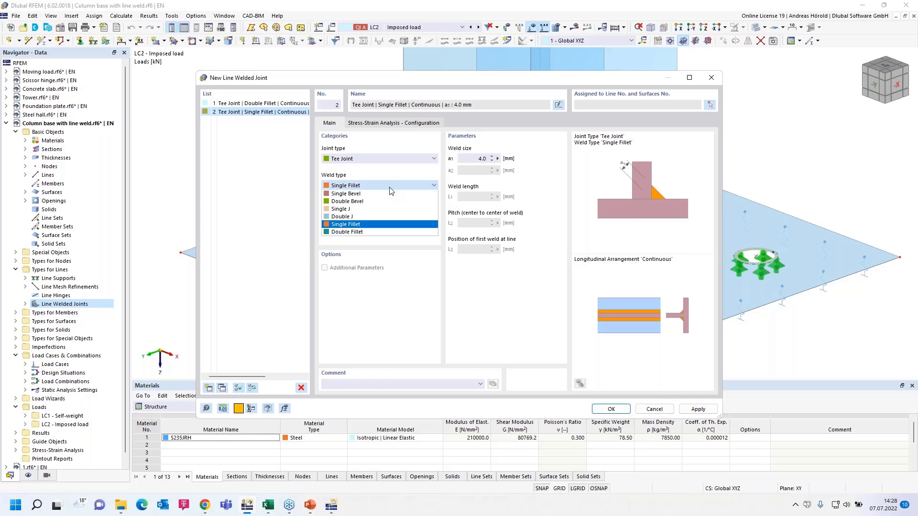
left_click(384, 233)
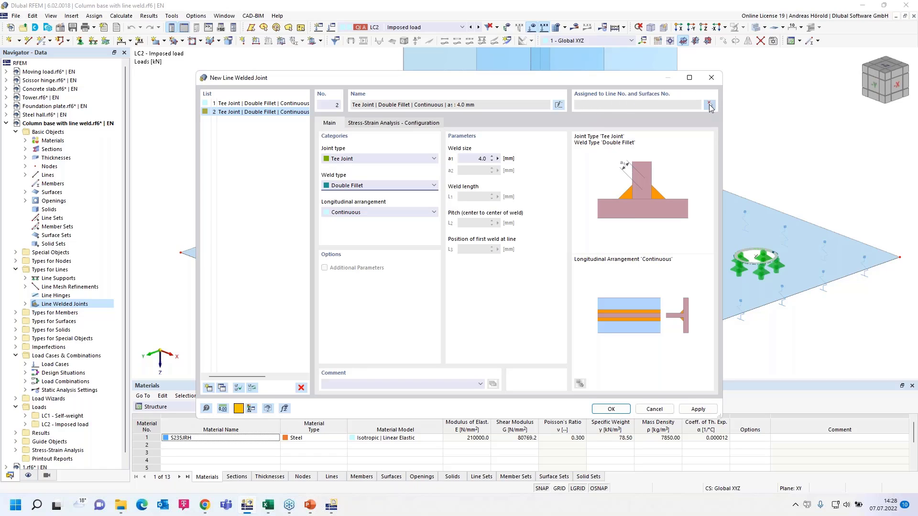
- Assign welded joint 2 to line 13, joining column surface 4 to base plate surface 1
left_click(710, 106)
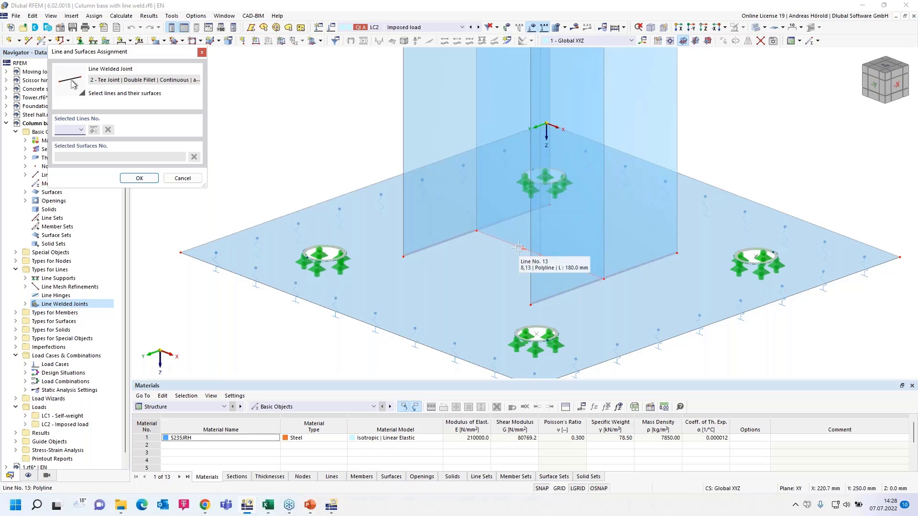
left_click(518, 247)
left_click(523, 234)
left_click(477, 279)
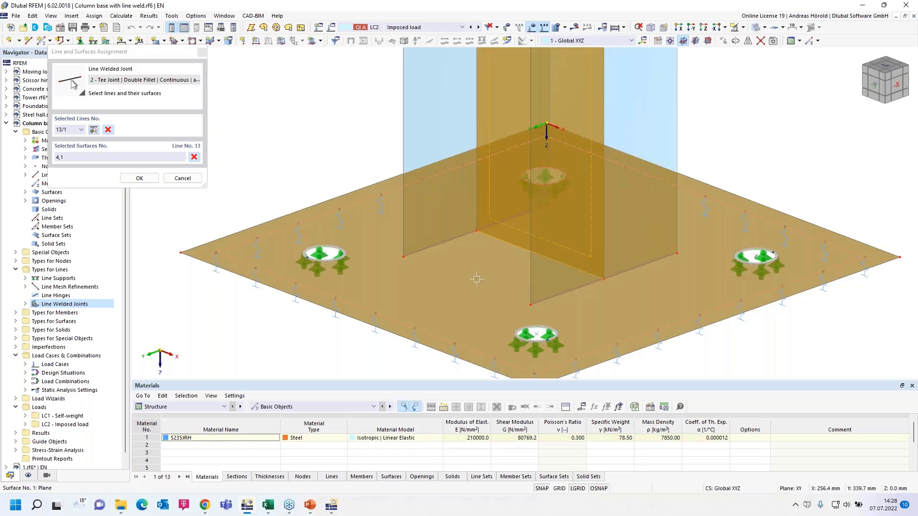
left_click(139, 179)
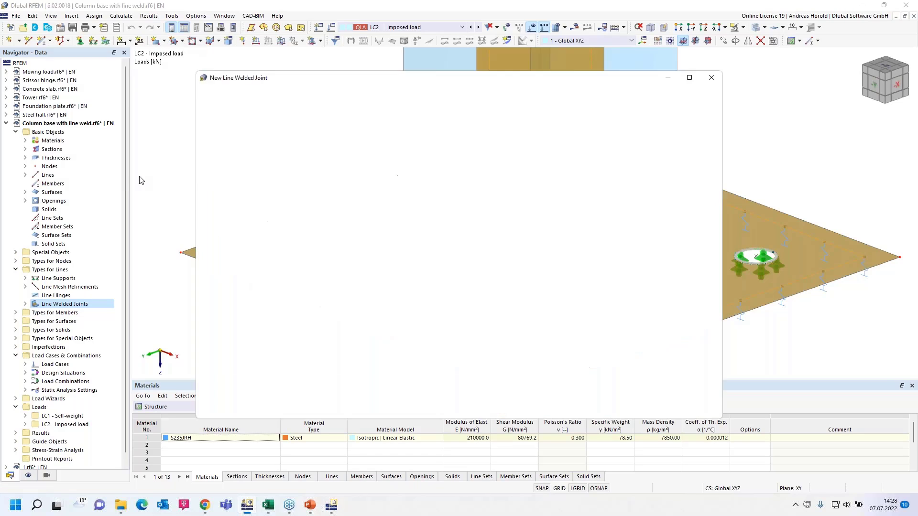
left_click(615, 411)
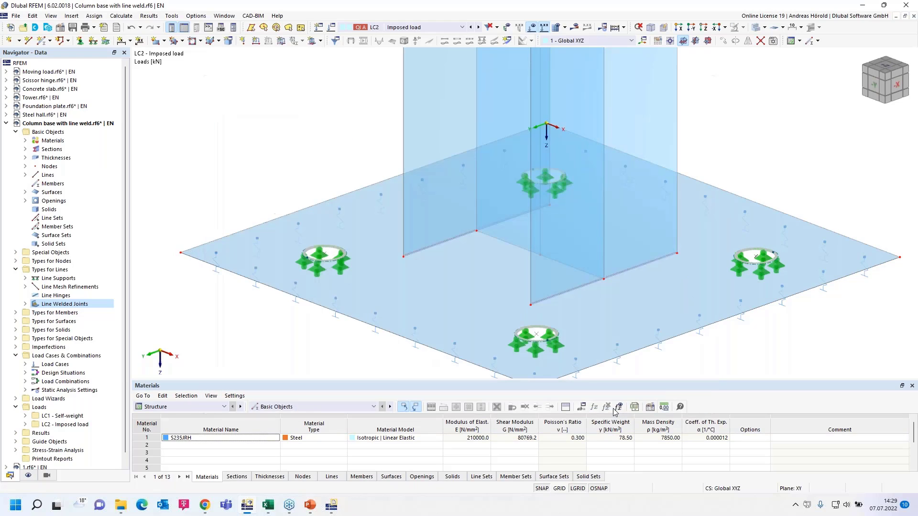
scroll(516, 233, "up", 3)
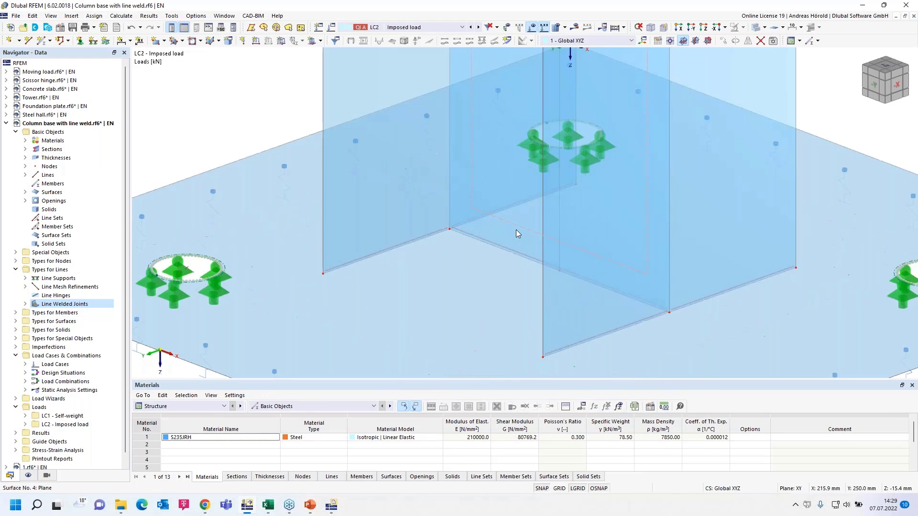
scroll(515, 229, "up", 3)
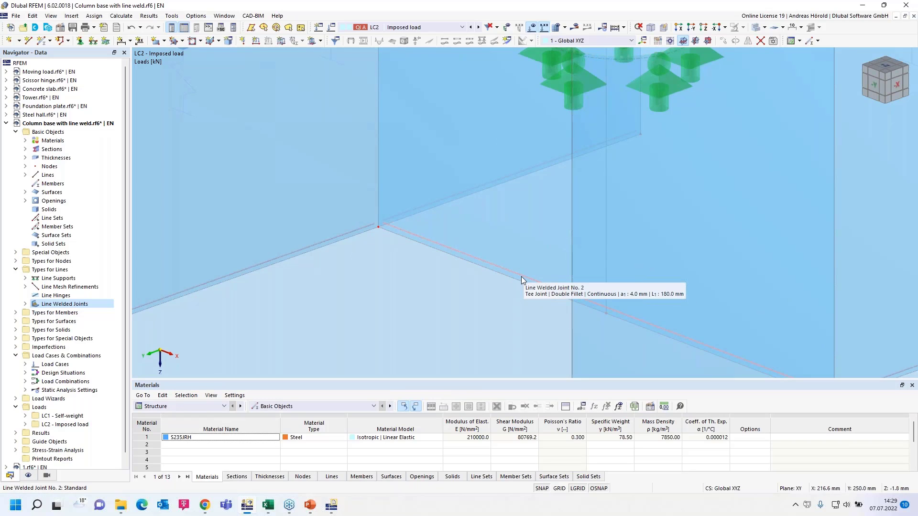
scroll(521, 276, "down", 5)
middle_click_drag(516, 300, 495, 274)
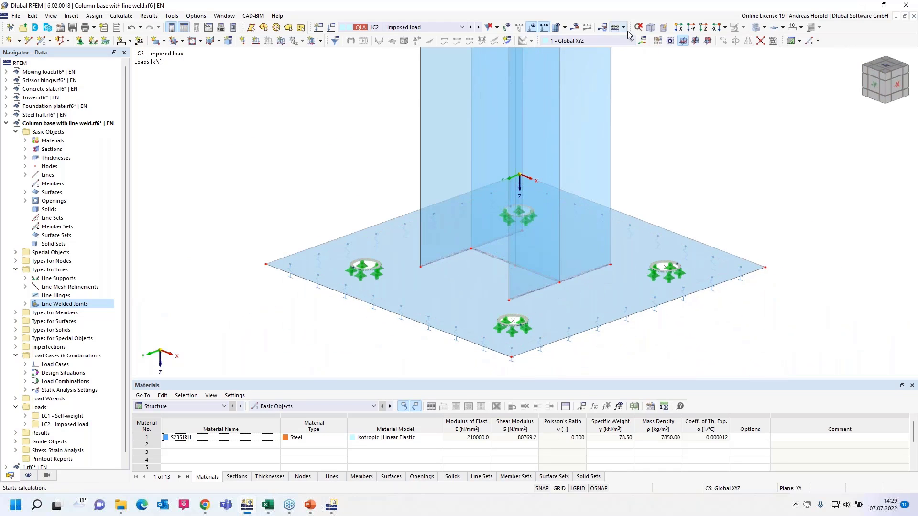
- Switch the tables to Stress-Strain Analysis and calculate the model to show weld stress results
left_click(576, 29)
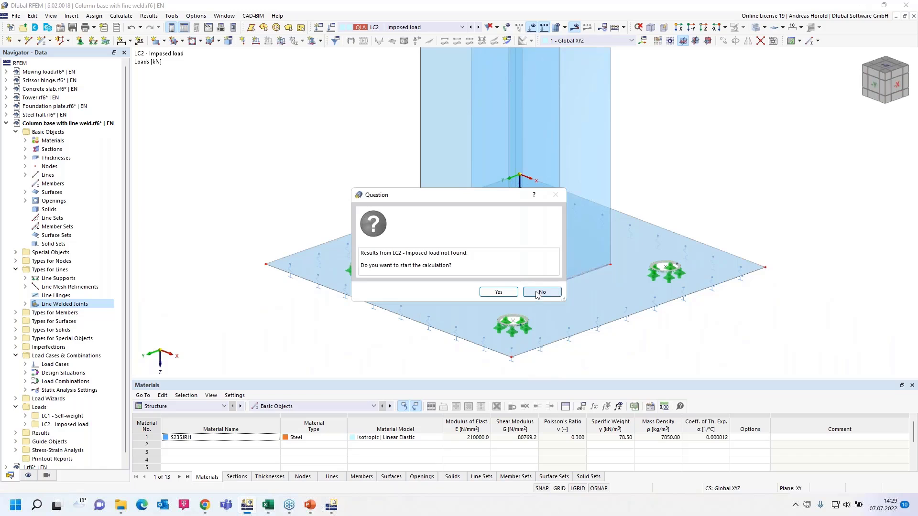
left_click(542, 292)
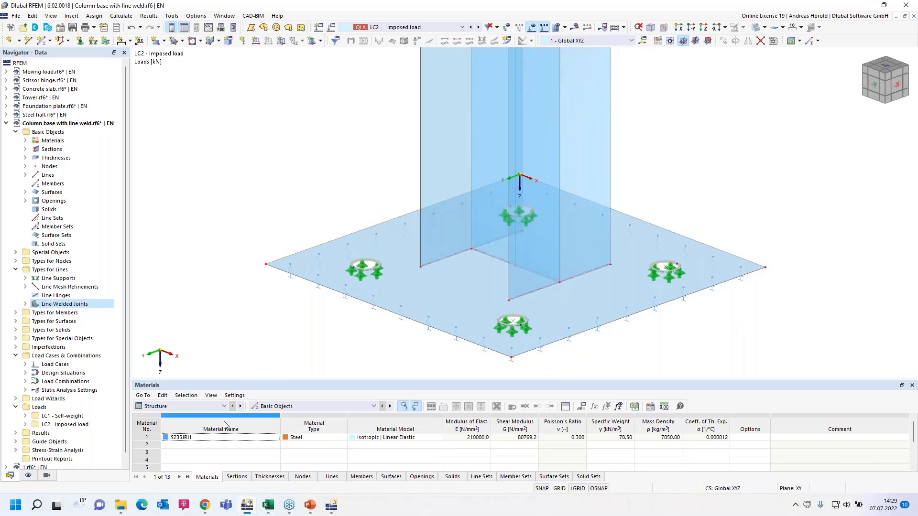
left_click(194, 407)
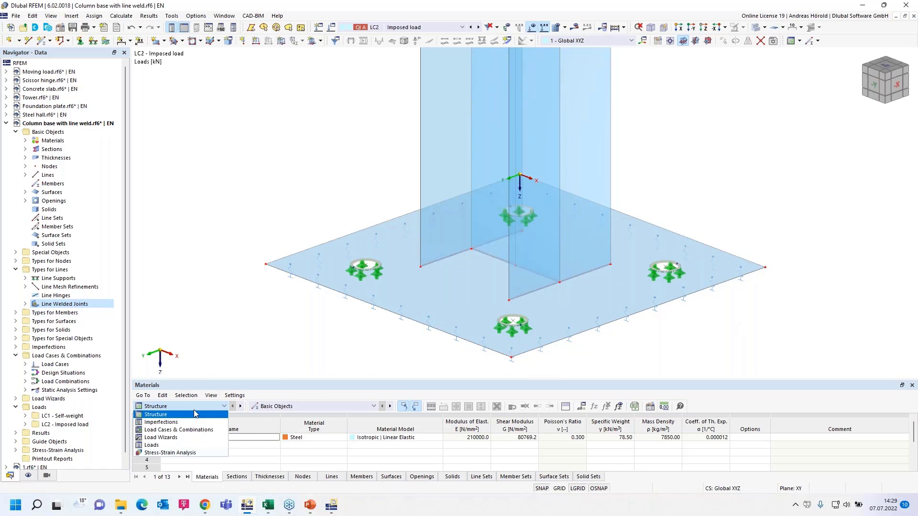
left_click(199, 454)
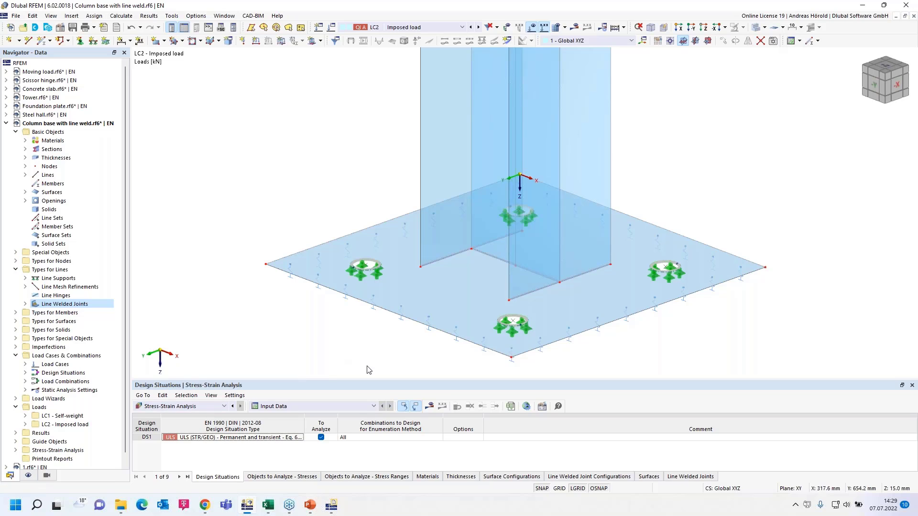
left_click(430, 409)
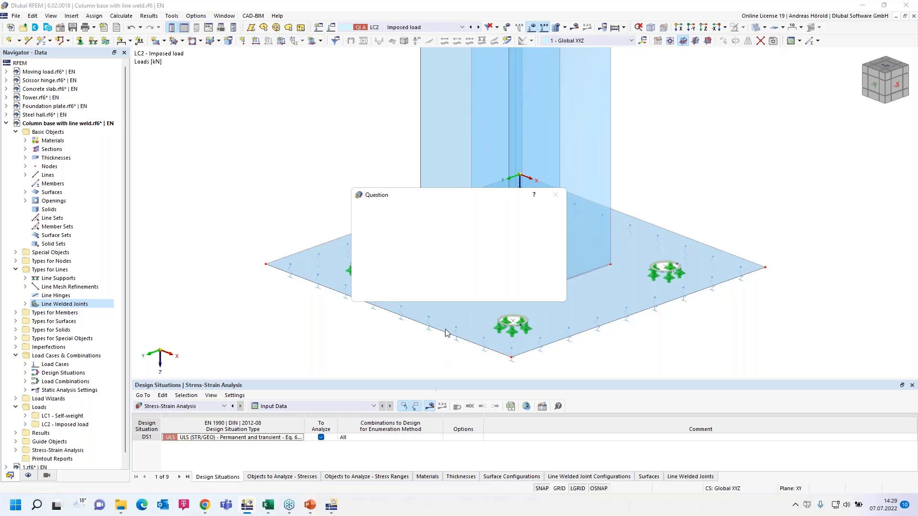
left_click(498, 293)
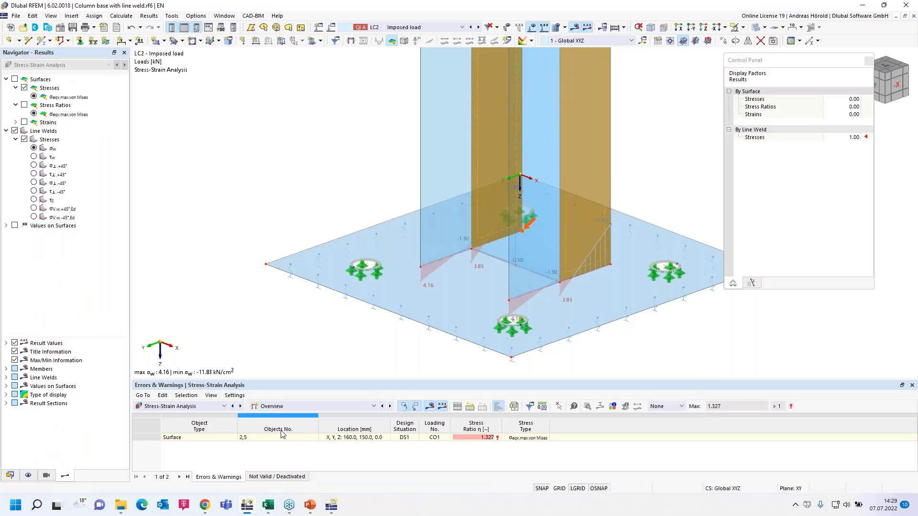
- List Stresses in Line Welds and display τw, τ∥, then σv,w,+45°,Ed on the welds
left_click(285, 406)
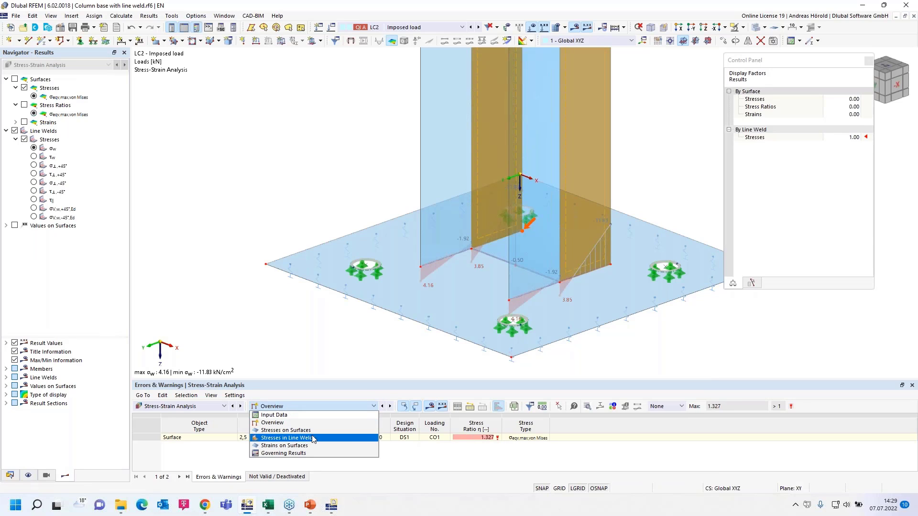
left_click(287, 438)
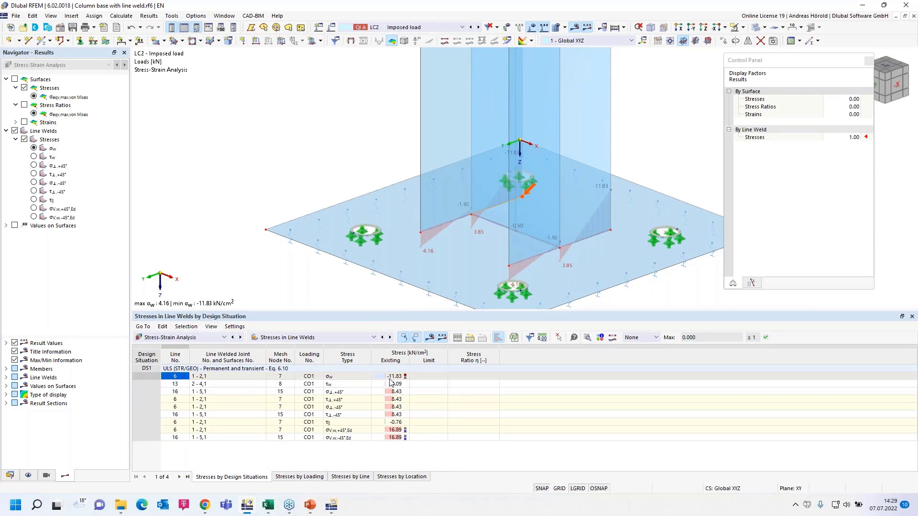
left_click(33, 157)
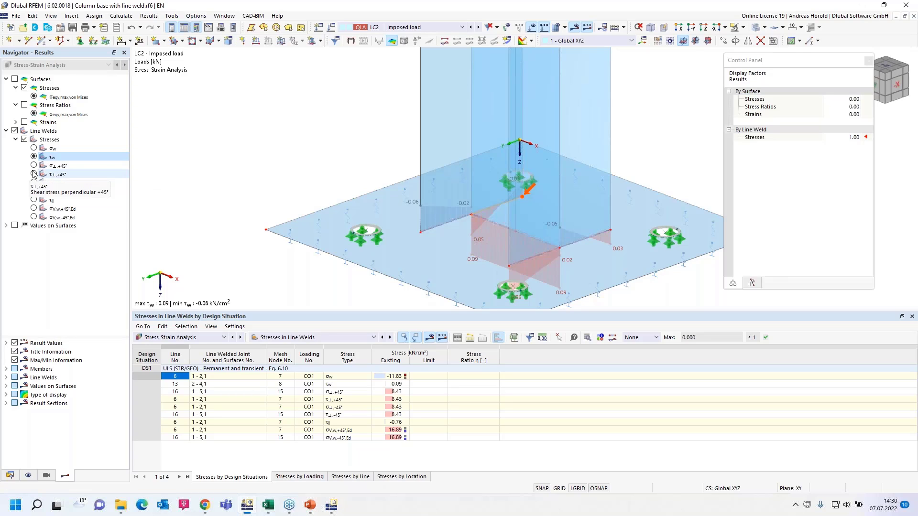
left_click(34, 199)
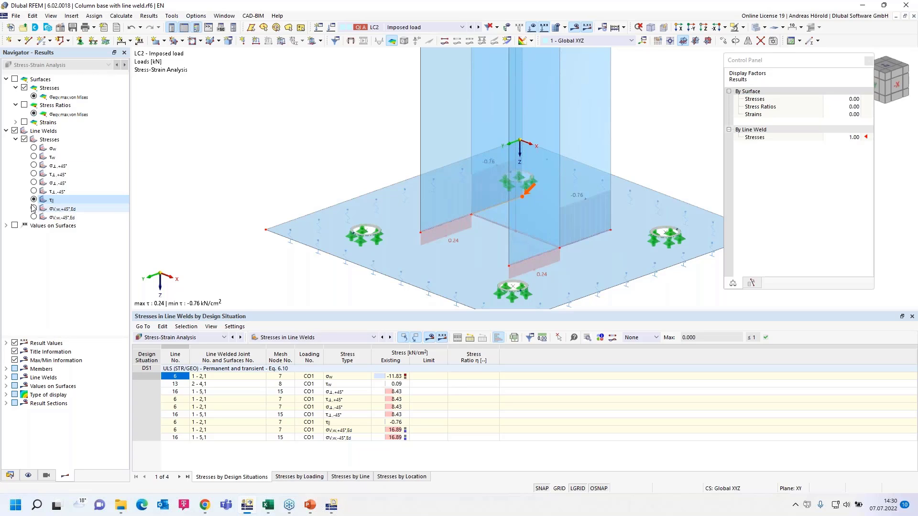
left_click(34, 208)
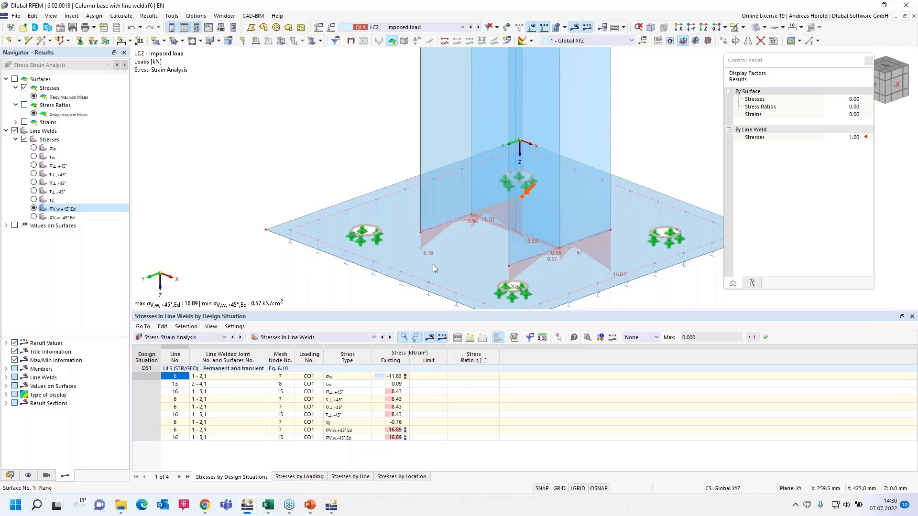
mouse_move(433, 268)
- Return to Chrome and go from the webinar page back to the Webinars overview list
left_click(205, 511)
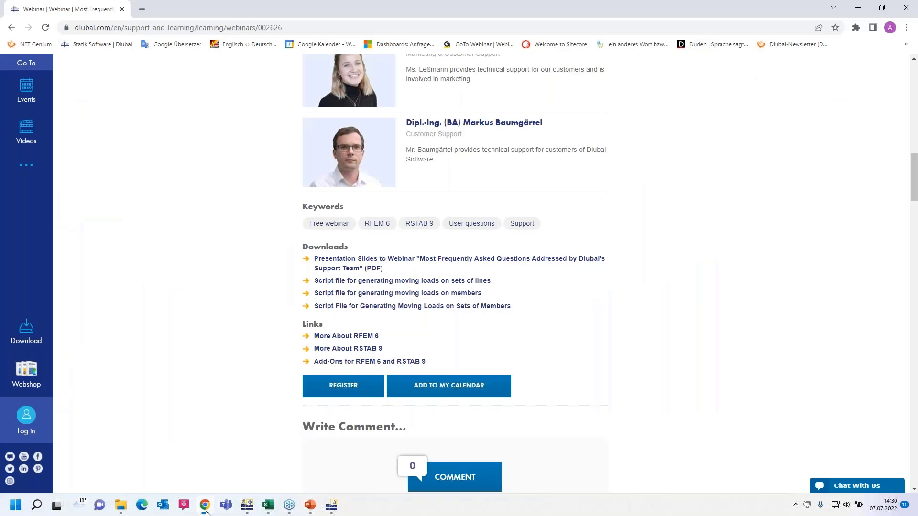
scroll(274, 180, "up", 20)
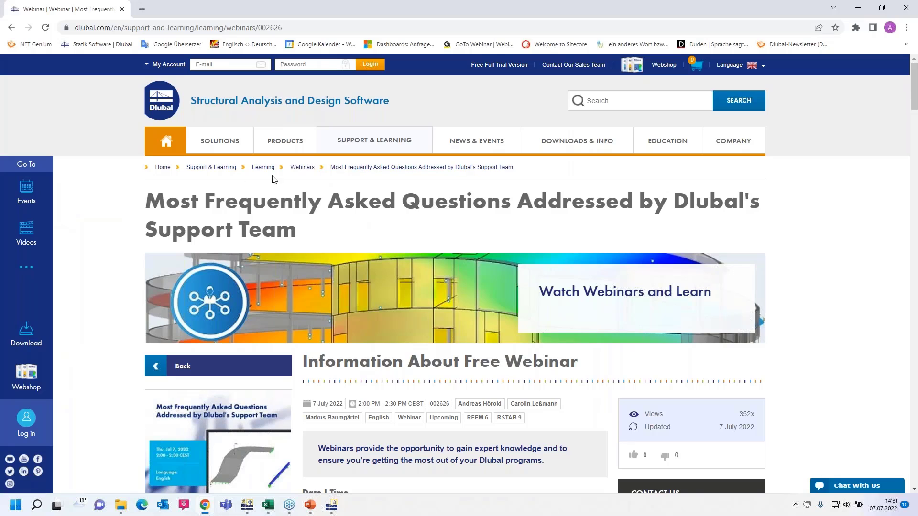
left_click(302, 168)
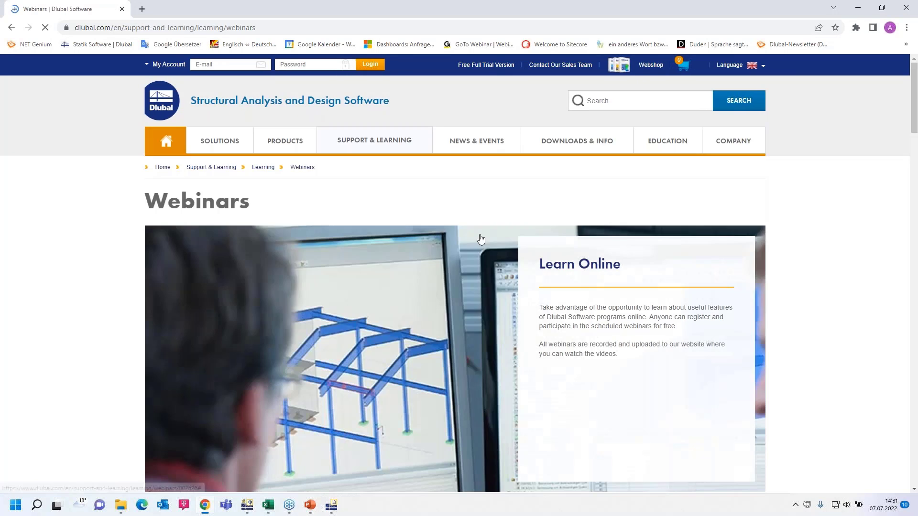
mouse_move(474, 144)
scroll(461, 283, "down", 9)
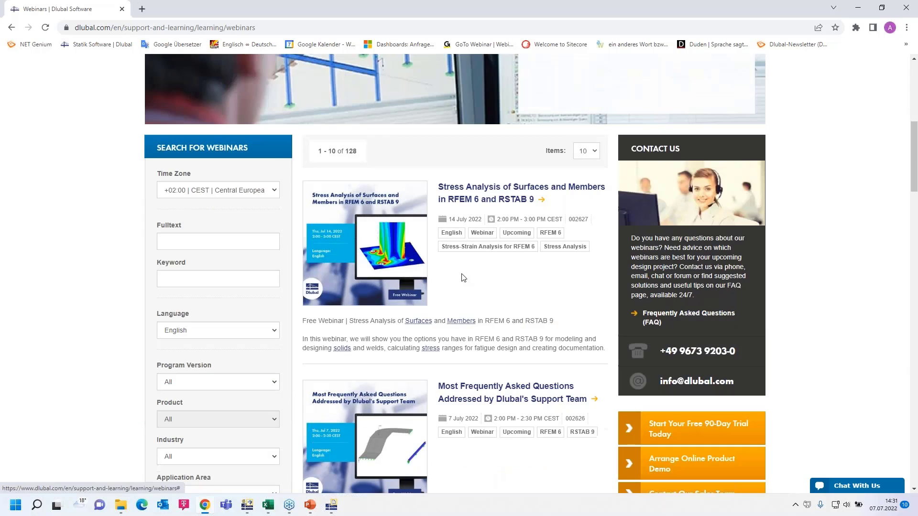
scroll(467, 272, "down", 4)
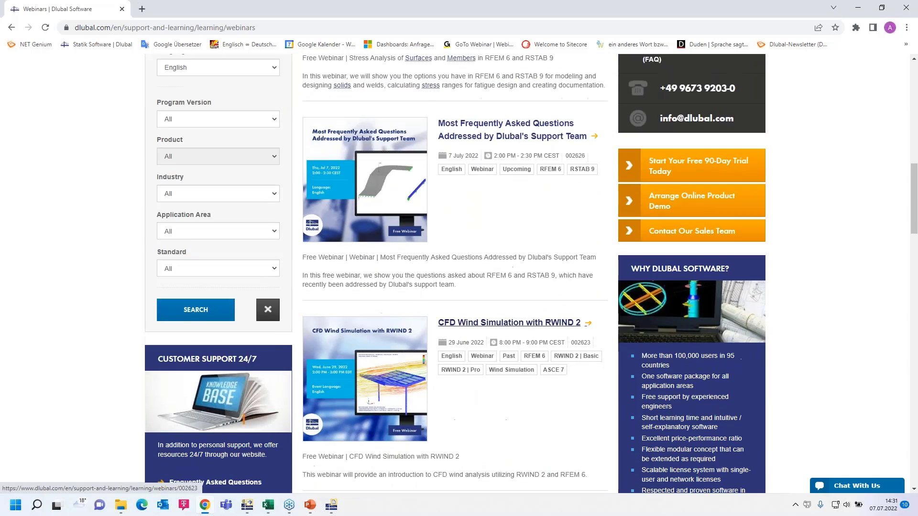
scroll(467, 272, "up", 3)
scroll(475, 147, "up", 1)
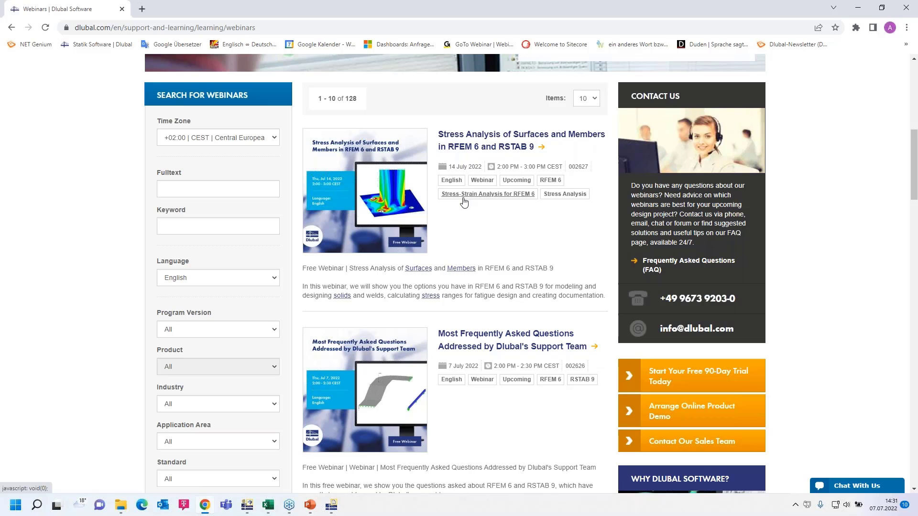
scroll(467, 203, "up", 6)
mouse_move(363, 146)
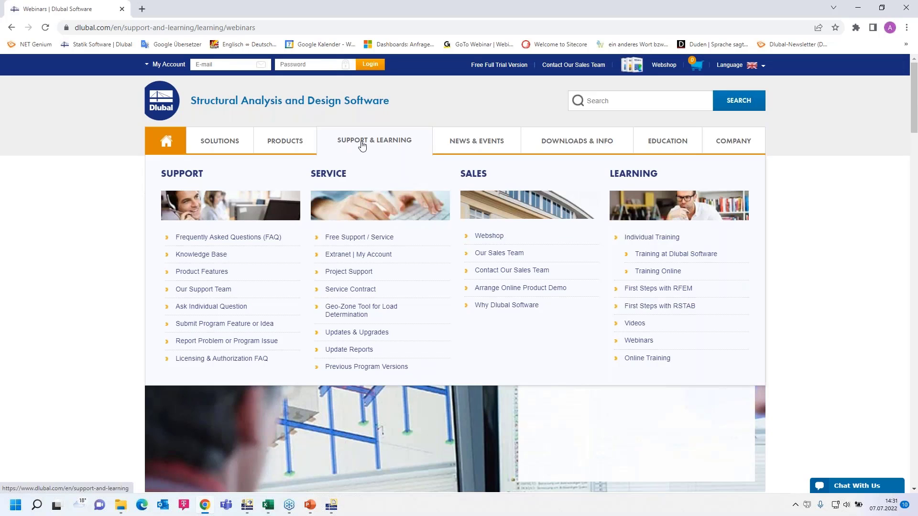
- Open the Dlubal FAQ page and run a full-text search for 'Template'
left_click(221, 238)
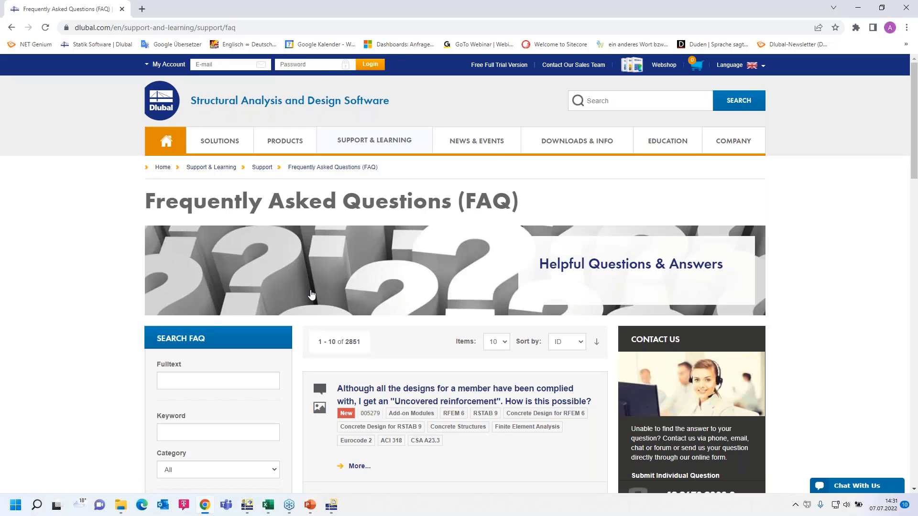
scroll(312, 295, "down", 2)
scroll(311, 295, "up", 1)
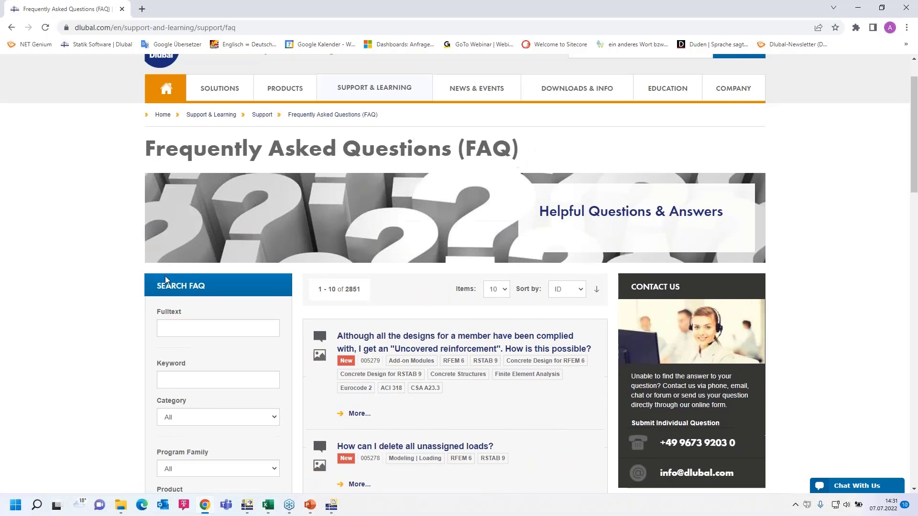
left_click(197, 328)
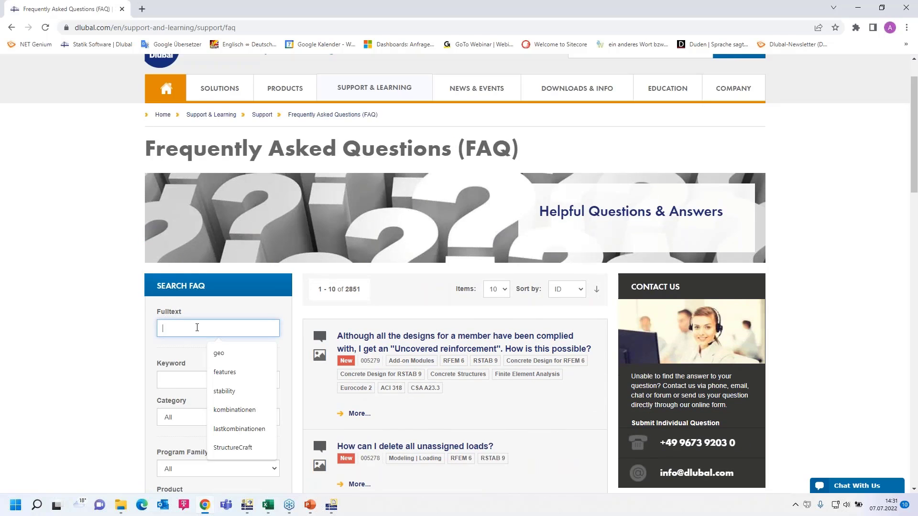
type("Templa")
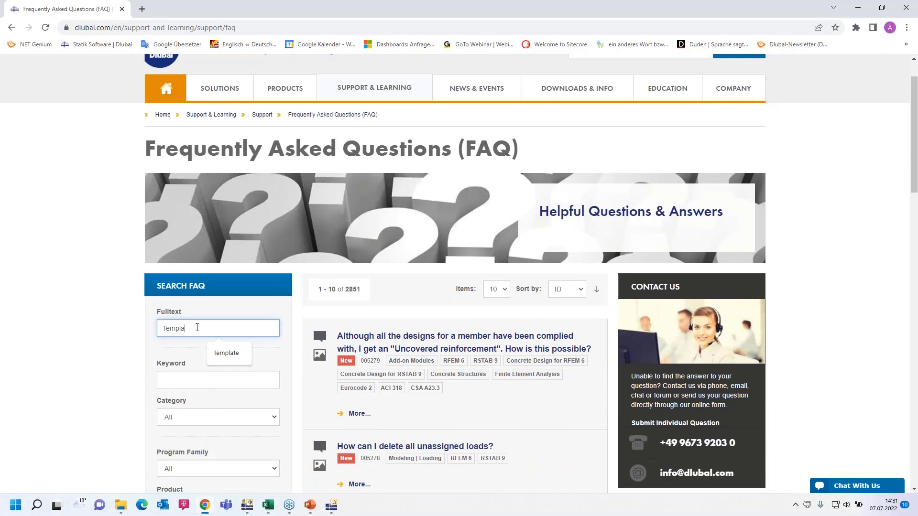
type("te")
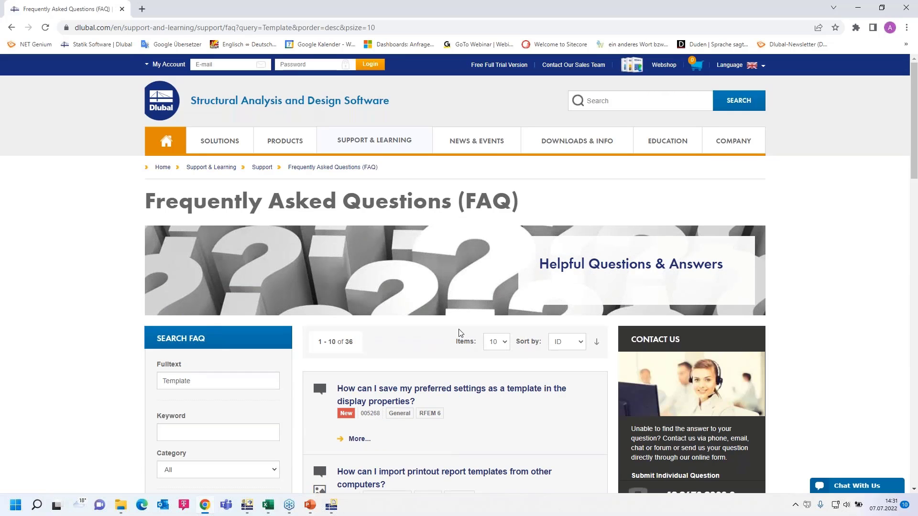
- Expand the matching answers and open the Export/Import of Printout Report Templates article
scroll(461, 333, "down", 3)
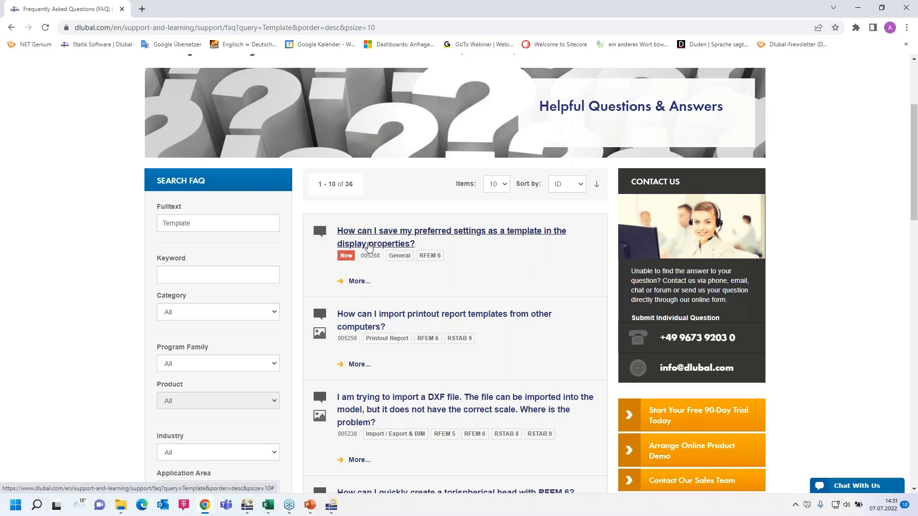
left_click(357, 283)
scroll(407, 300, "down", 2)
scroll(408, 302, "down", 3)
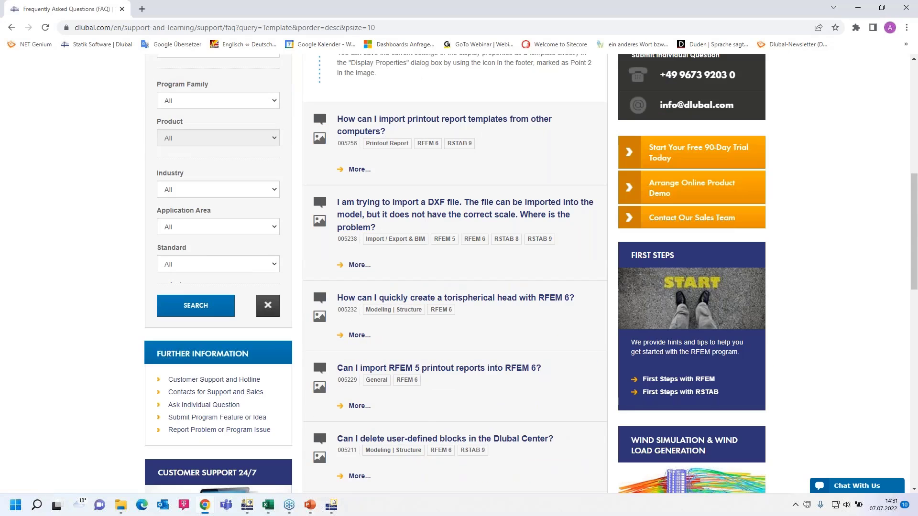
left_click(359, 165)
scroll(364, 239, "down", 3)
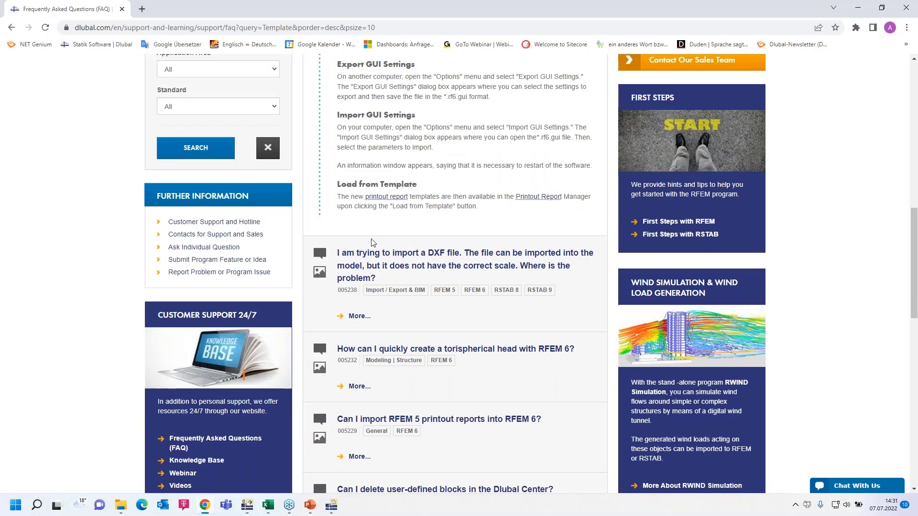
scroll(369, 238, "up", 4)
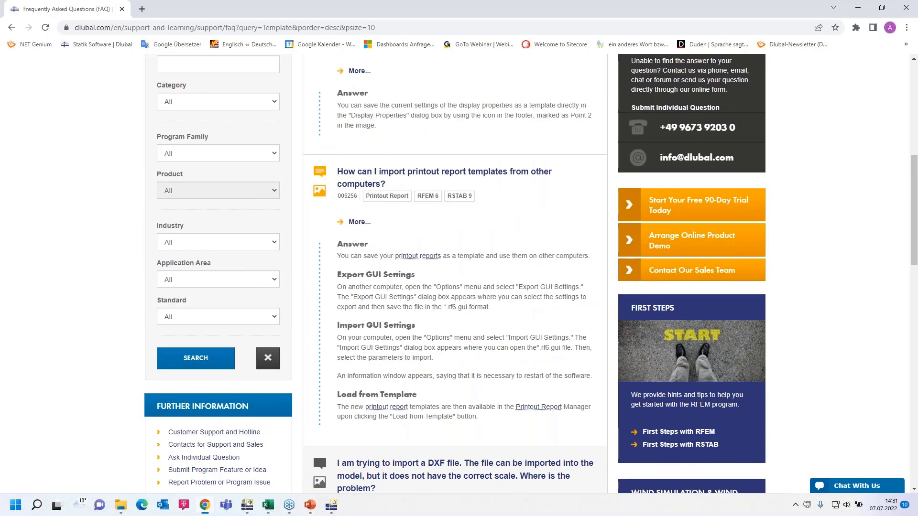
left_click(360, 221)
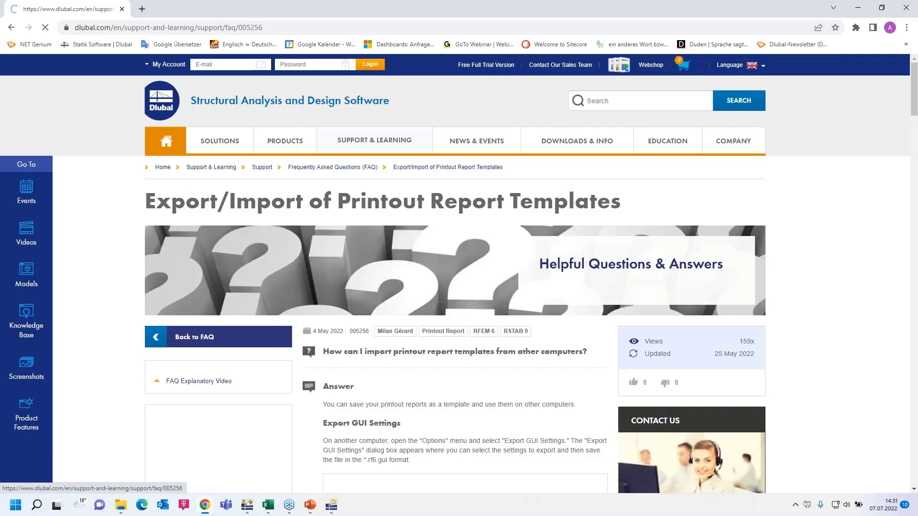
scroll(360, 222, "down", 8)
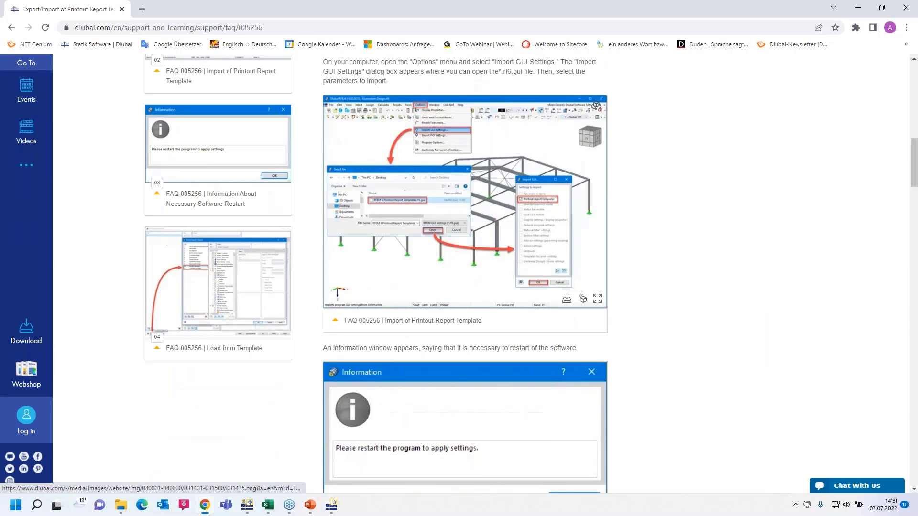
scroll(400, 299, "up", 10)
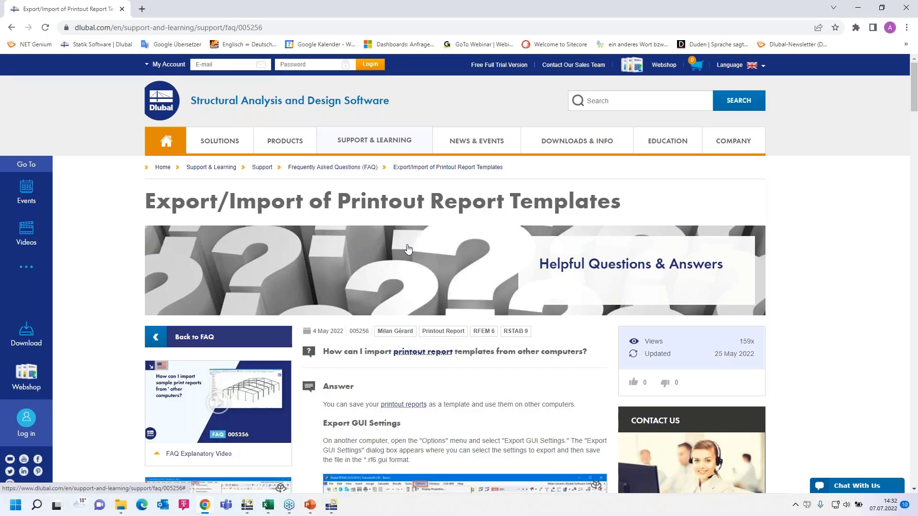
- Browse the Free Full Trial Version page's RFEM 6, RSTAB 9, RSECTION 1 and RWIND 2 downloads
left_click(488, 66)
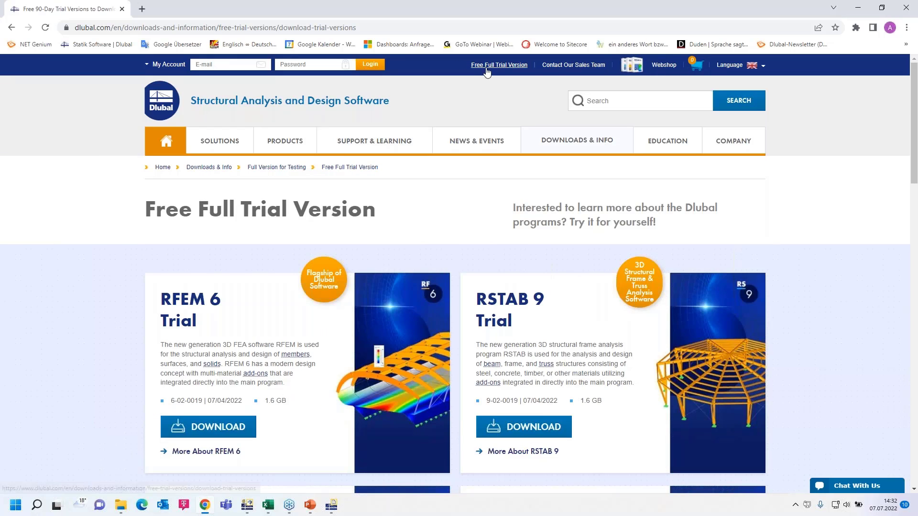
mouse_move(401, 142)
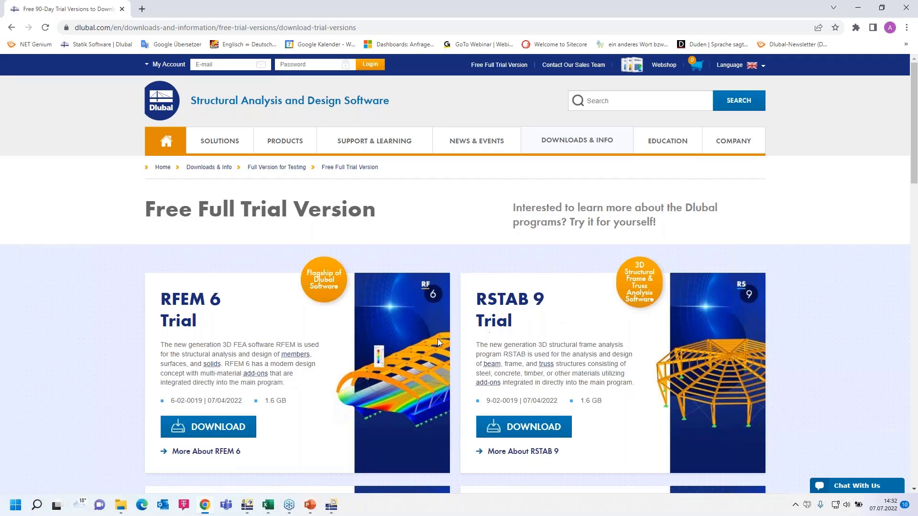
scroll(518, 334, "down", 4)
scroll(516, 416, "up", 1)
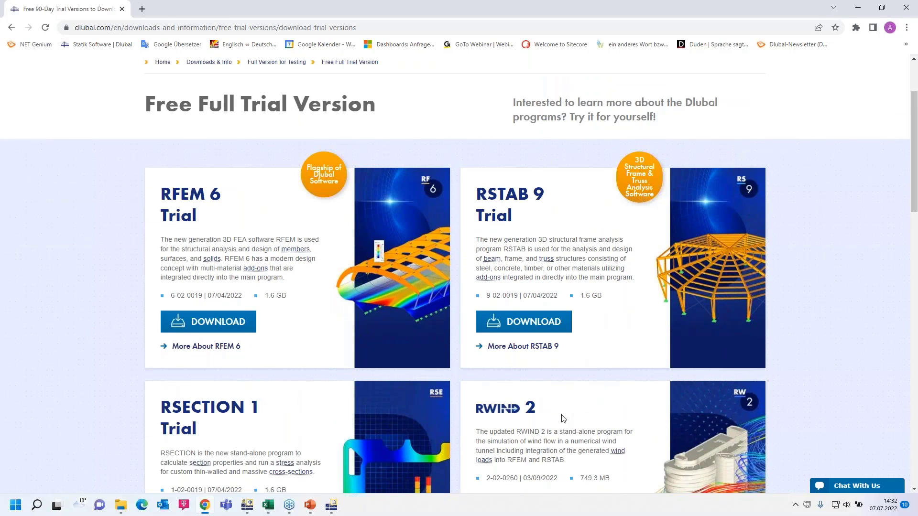
scroll(564, 420, "up", 1)
scroll(564, 419, "down", 2)
scroll(563, 418, "down", 5)
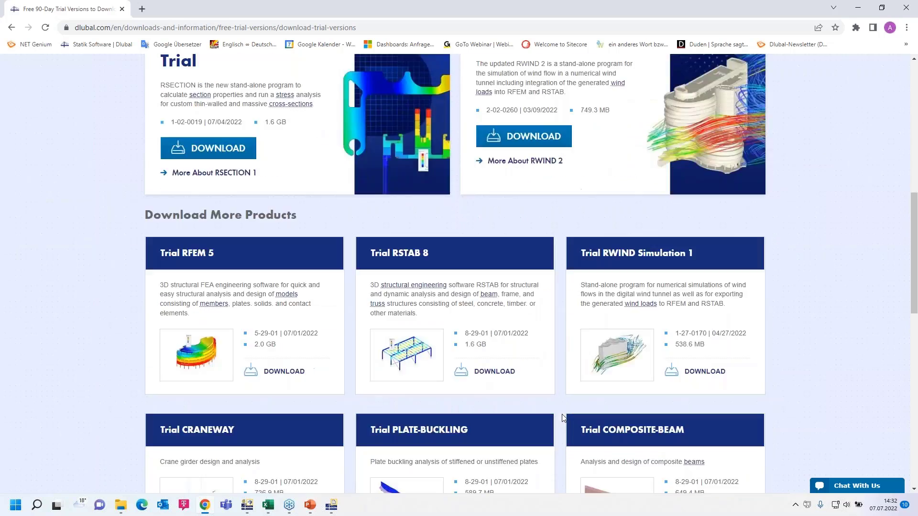
scroll(563, 417, "up", 7)
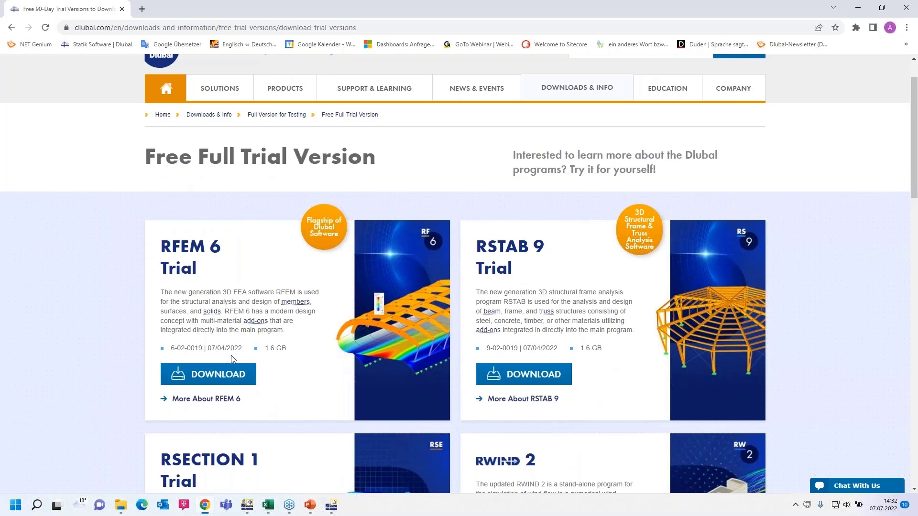